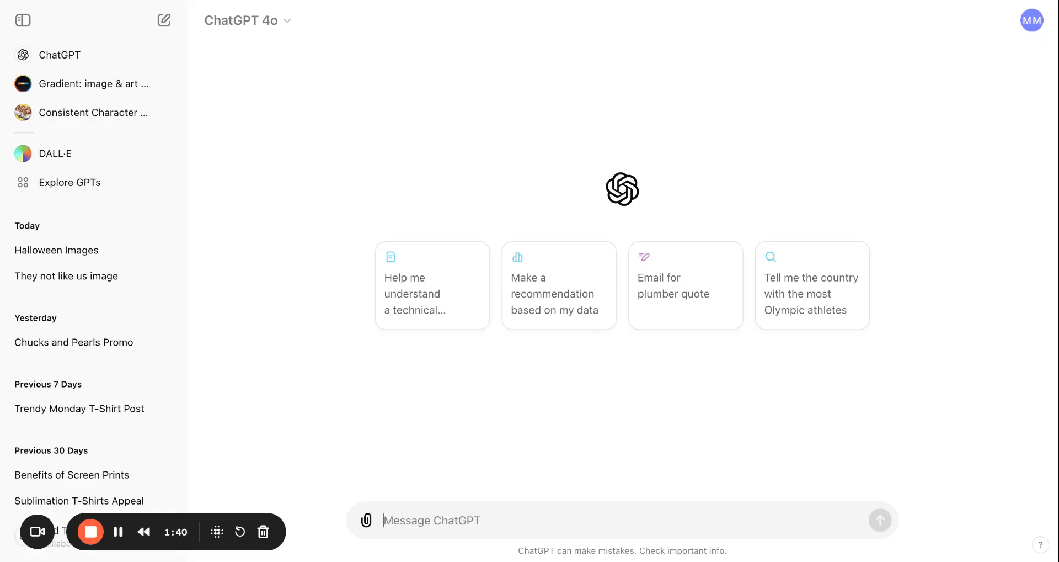
Start the image prompt with "create an airbrushed illustration of a beautiful african american woman"
{"action": "type", "text": "create an airb"}
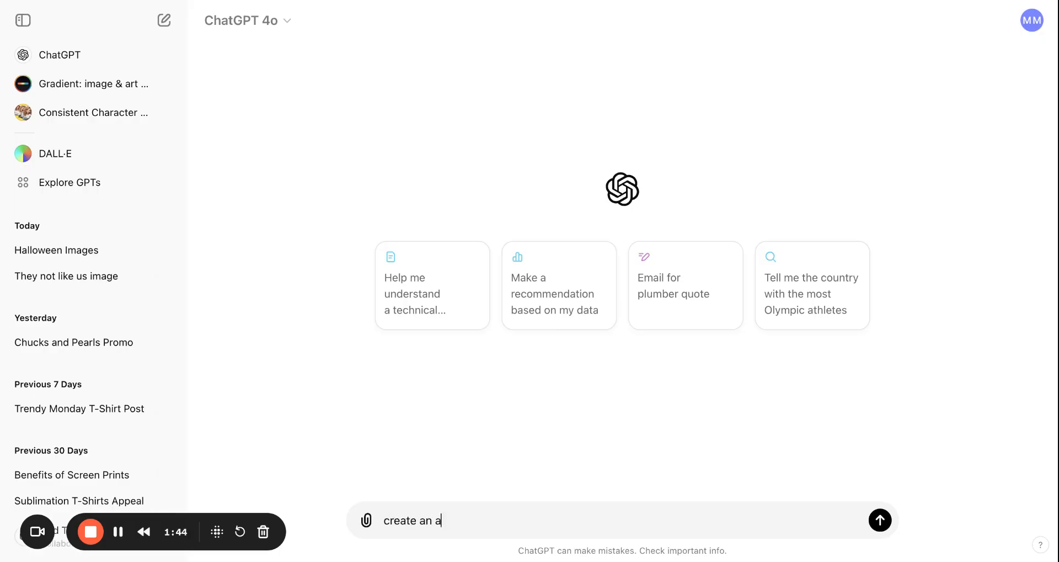
{"action": "type", "text": "rushed illustration of a beautiful african amer"}
{"action": "type", "text": "ican "}
{"action": "type", "text": "woman "}
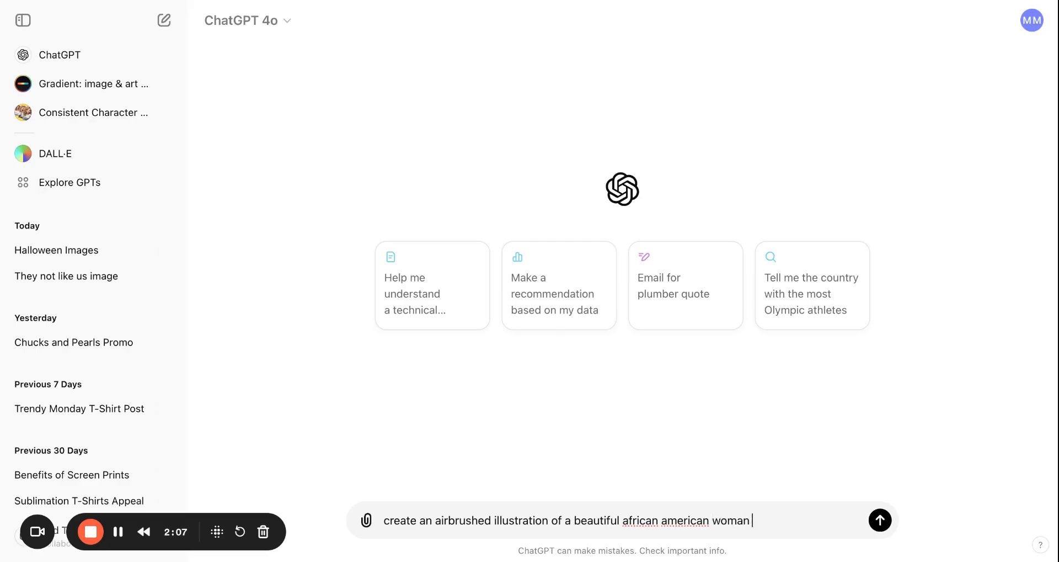
Continue the prompt with "wearing a red and black cheetah print headband with baby hairs with captivating light brown eyes, she"
{"action": "type", "text": "wearing a red "}
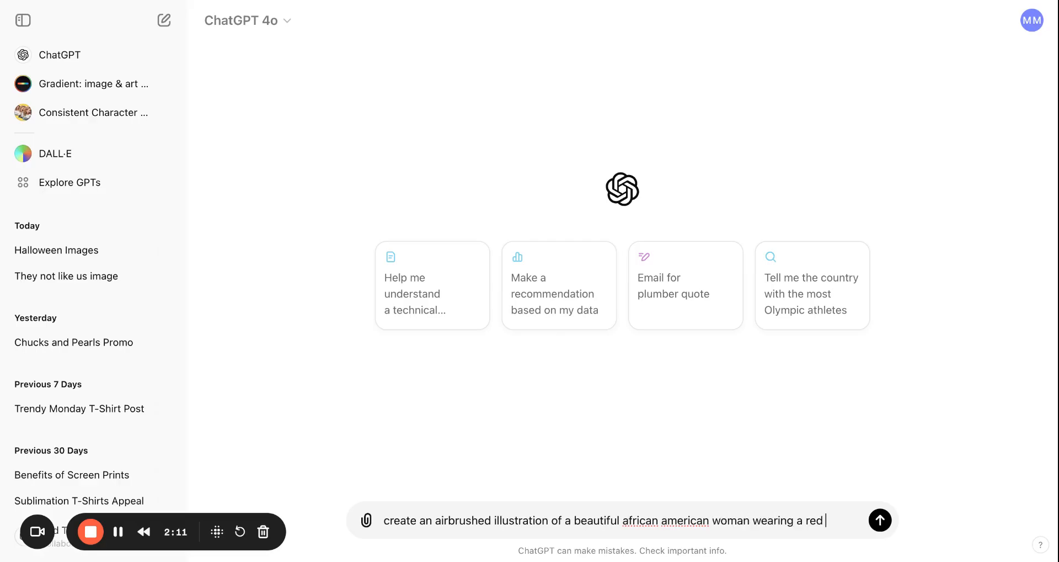
{"action": "type", "text": "and bla"}
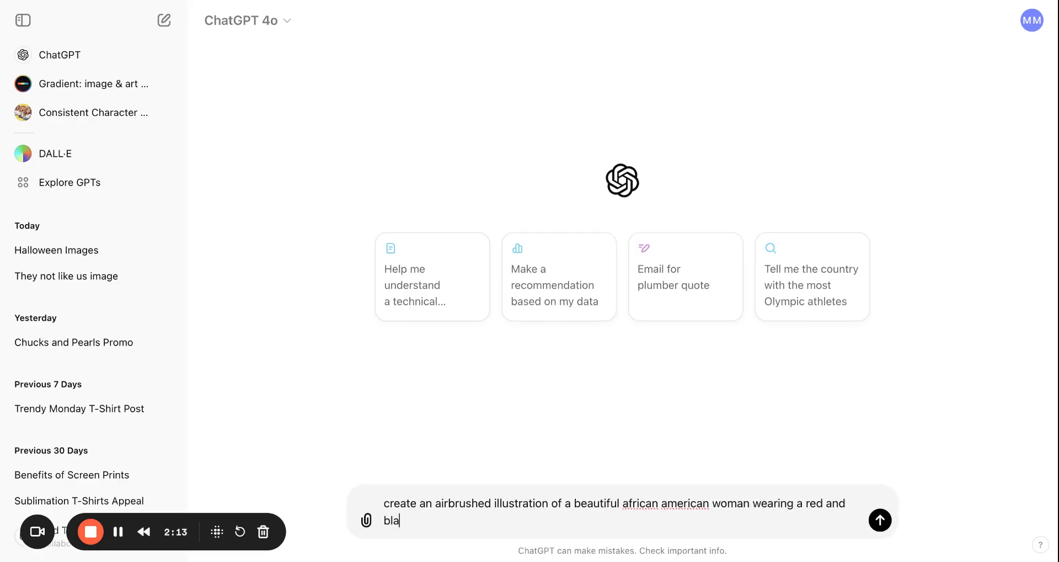
{"action": "type", "text": "ck he"}
{"action": "key", "text": "BackSpace"}
{"action": "key", "text": "BackSpace"}
{"action": "type", "text": "cheetah print headband with baby hairs"}
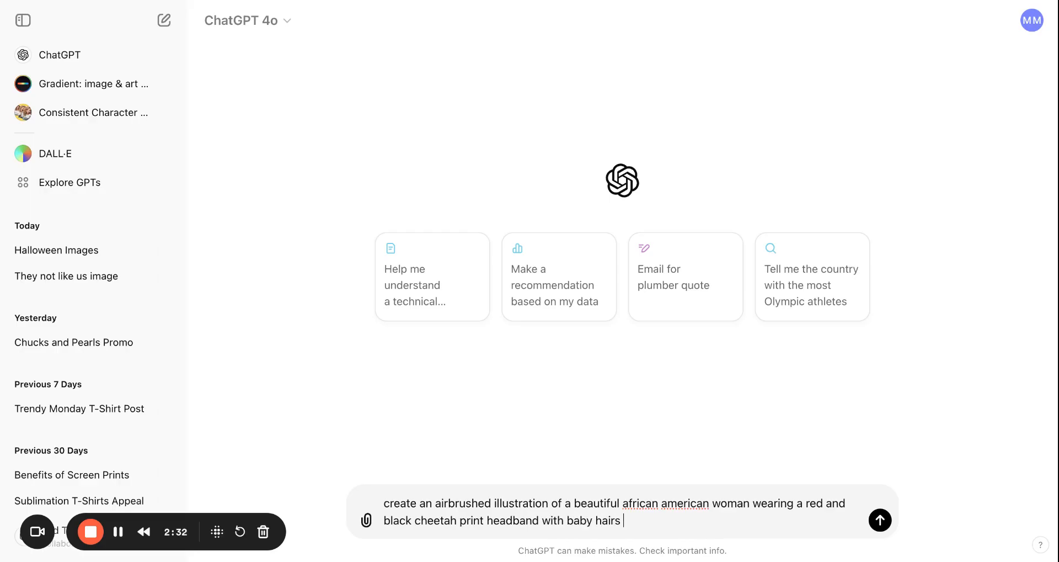
{"action": "type", "text": " with captivating li"}
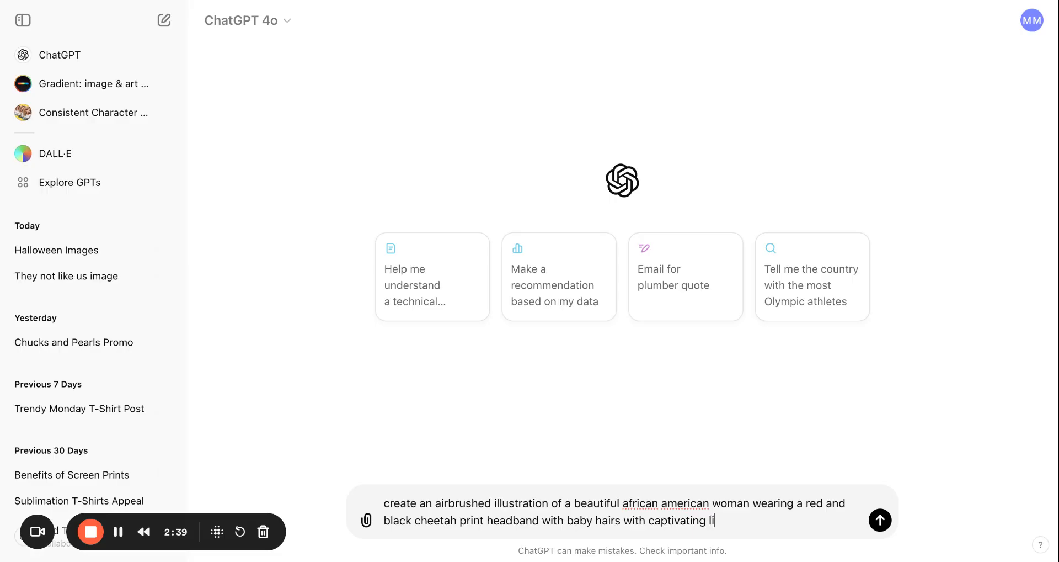
{"action": "type", "text": "ght brown eyes, she ha"}
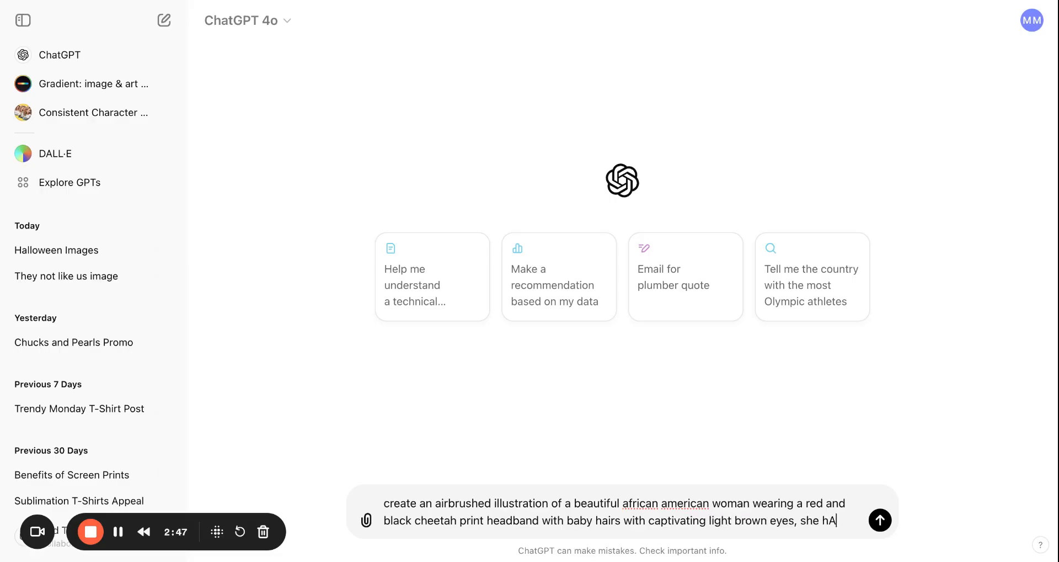
{"action": "key", "text": "BackSpace"}
{"action": "type", "text": "AS RED AND GOLD"}
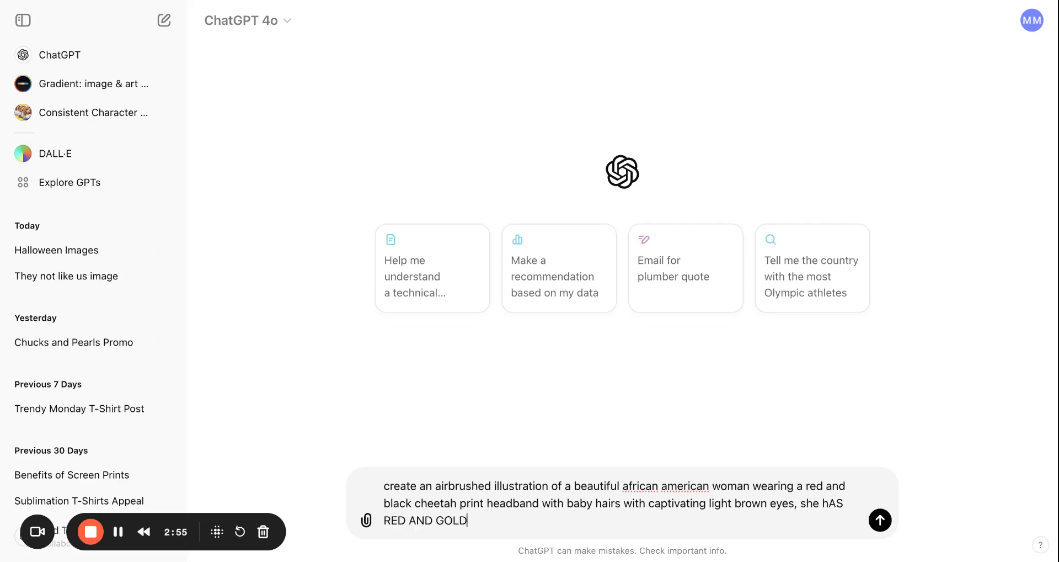
{"action": "type", "text": " EYESHAW"}
{"action": "key", "text": "BackSpace"}
{"action": "key", "text": "BackSpace"}
{"action": "key", "text": "BackSpace"}
{"action": "key", "text": "BackSpace"}
{"action": "key", "text": "BackSpace"}
{"action": "key", "text": "BackSpace"}
{"action": "key", "text": "BackSpace"}
{"action": "key", "text": "BackSpace"}
{"action": "key", "text": "BackSpace"}
{"action": "key", "text": "BackSpace"}
{"action": "key", "text": "BackSpace"}
{"action": "key", "text": "BackSpace"}
{"action": "key", "text": "BackSpace"}
{"action": "key", "text": "BackSpace"}
{"action": "key", "text": "BackSpace"}
{"action": "key", "text": "BackSpace"}
{"action": "key", "text": "BackSpace"}
{"action": "key", "text": "BackSpace"}
{"action": "key", "text": "BackSpace"}
{"action": "key", "text": "BackSpace"}
{"action": "key", "text": "BackSpace"}
{"action": "key", "text": "BackSpace"}
{"action": "key", "text": "BackSpace"}
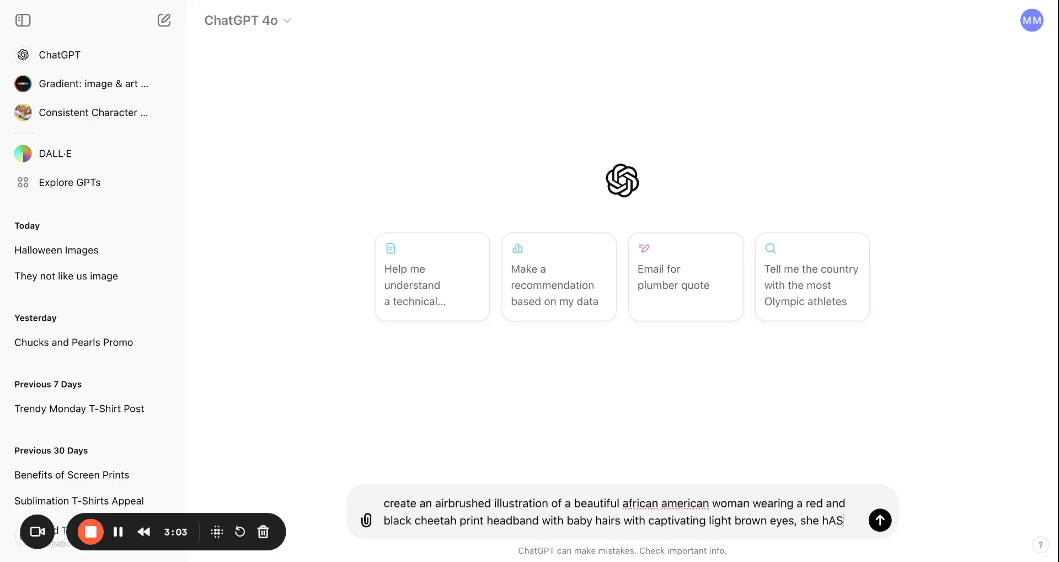
Extend the prompt with "has red and gold eye shadow that glitters with full eyelashes", spelling "eye shadow" correctly
{"action": "type", "text": "as red and gol"}
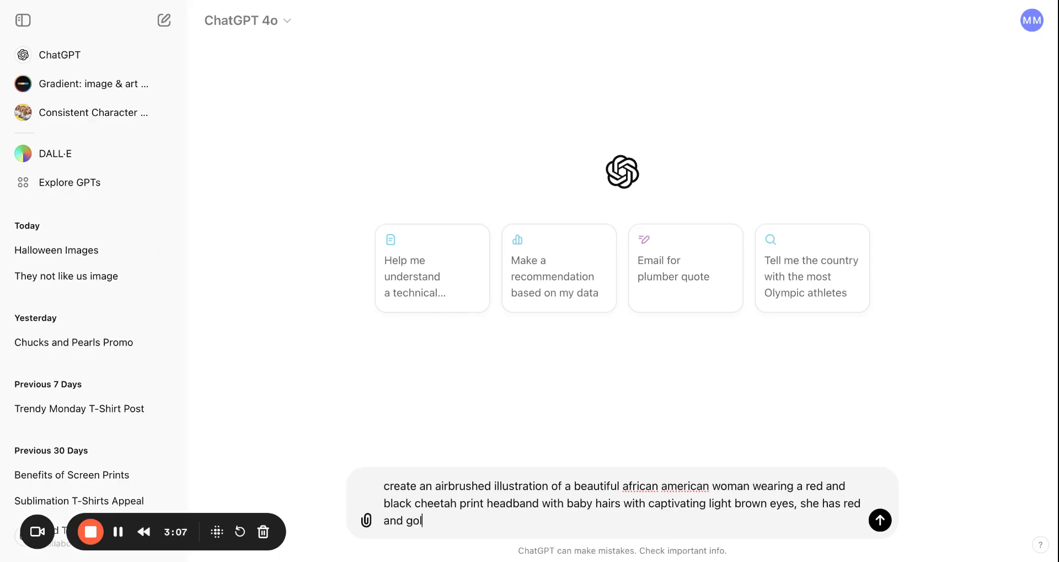
{"action": "type", "text": "d eyeshawdow"}
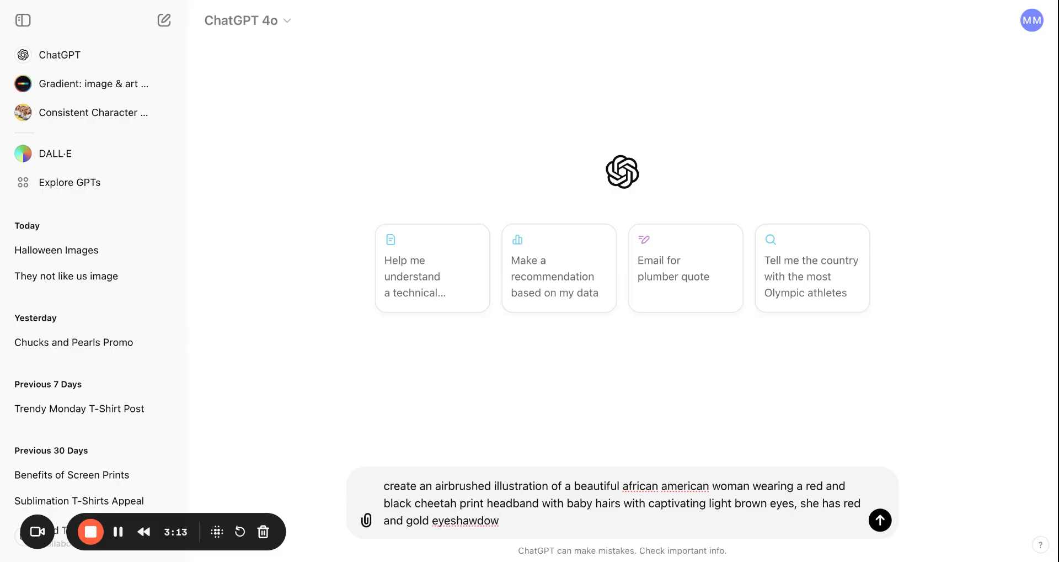
{"action": "type", "text": "that glitters with full eyelashes"}
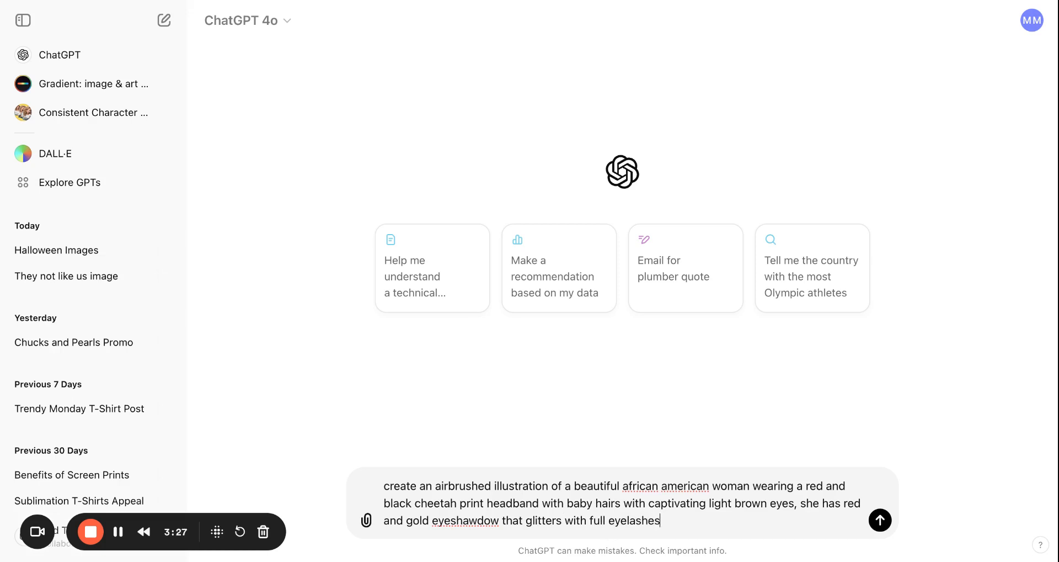
{"action": "left_click", "coordinate": [452, 521]}
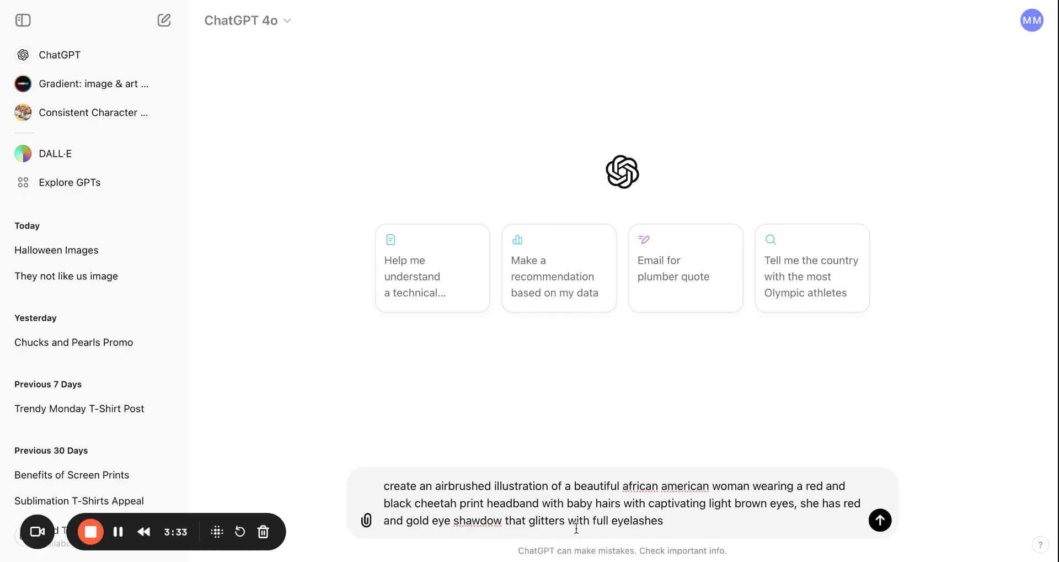
{"action": "left_click", "coordinate": [480, 520]}
{"action": "key", "text": "BackSpace"}
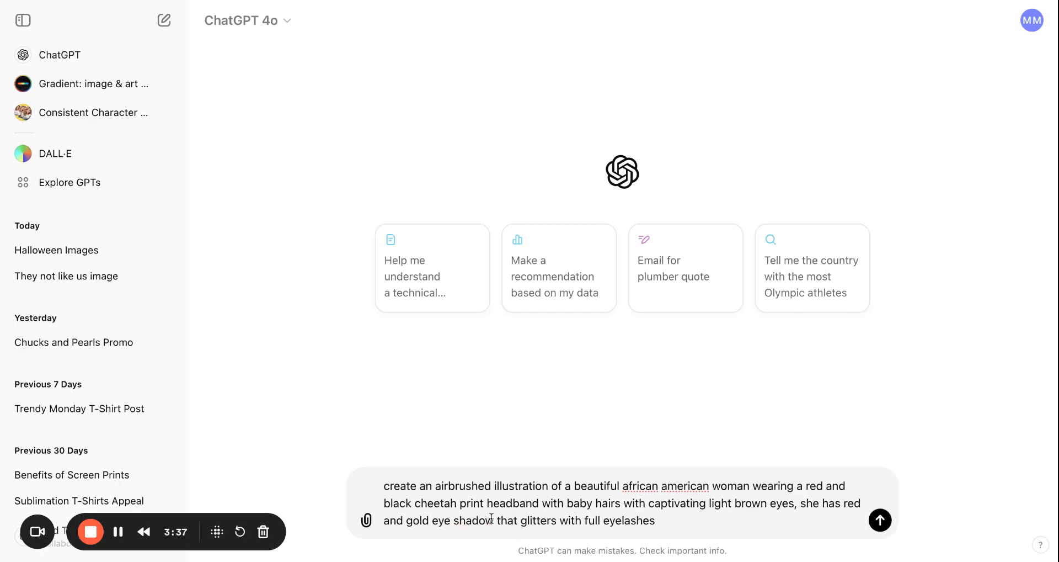
Add "and red glossy lipstick, her makeup has a light contour that compliments her light brown complexion" to the end of the prompt
{"action": "left_click", "coordinate": [655, 520]}
{"action": "type", "text": "and"}
{"action": "type", "text": " red glossy lip"}
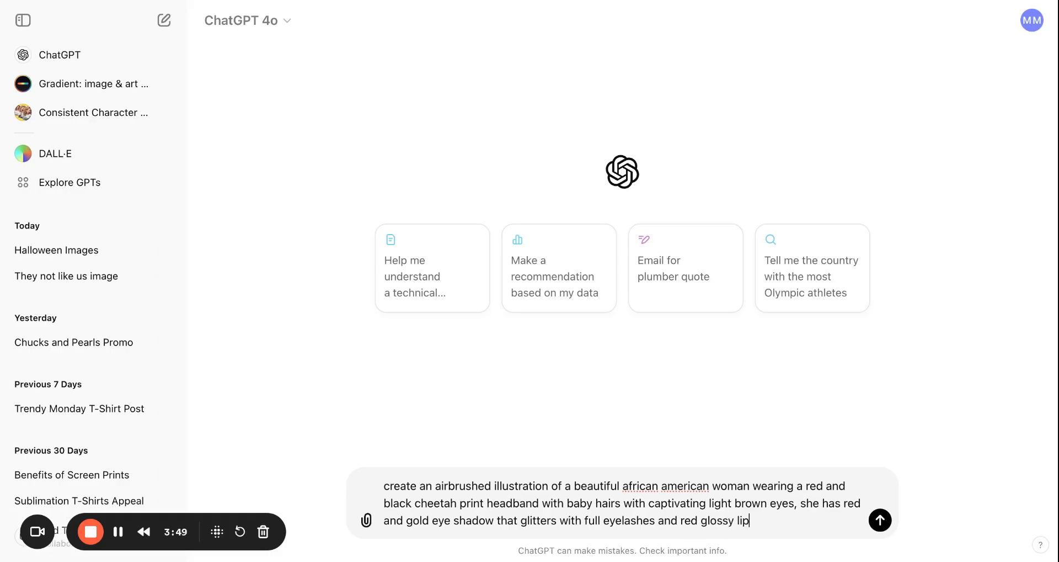
{"action": "type", "text": "stick"}
{"action": "type", "text": ", her makeup has"}
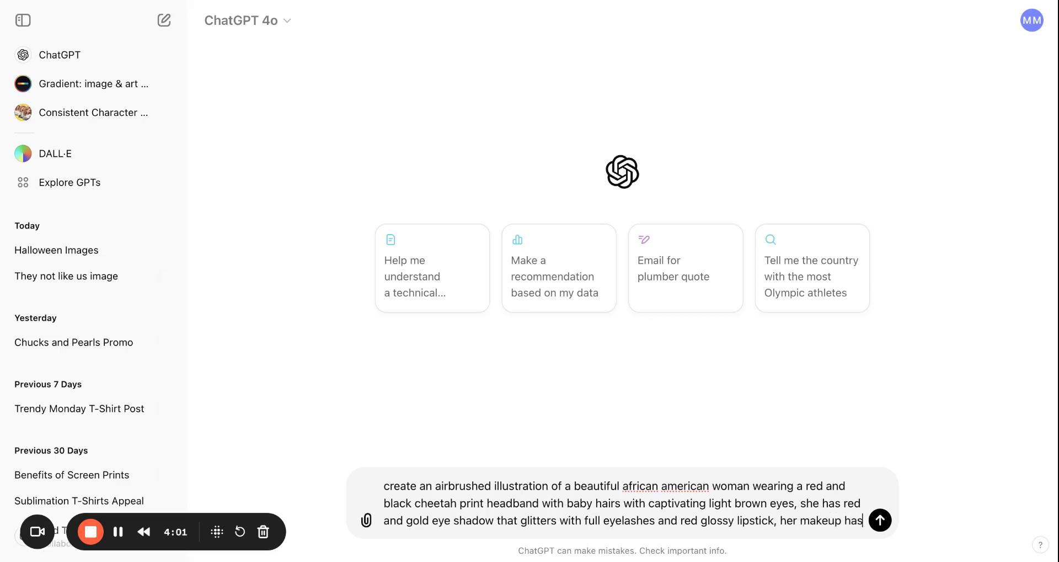
{"action": "type", "text": " a light "}
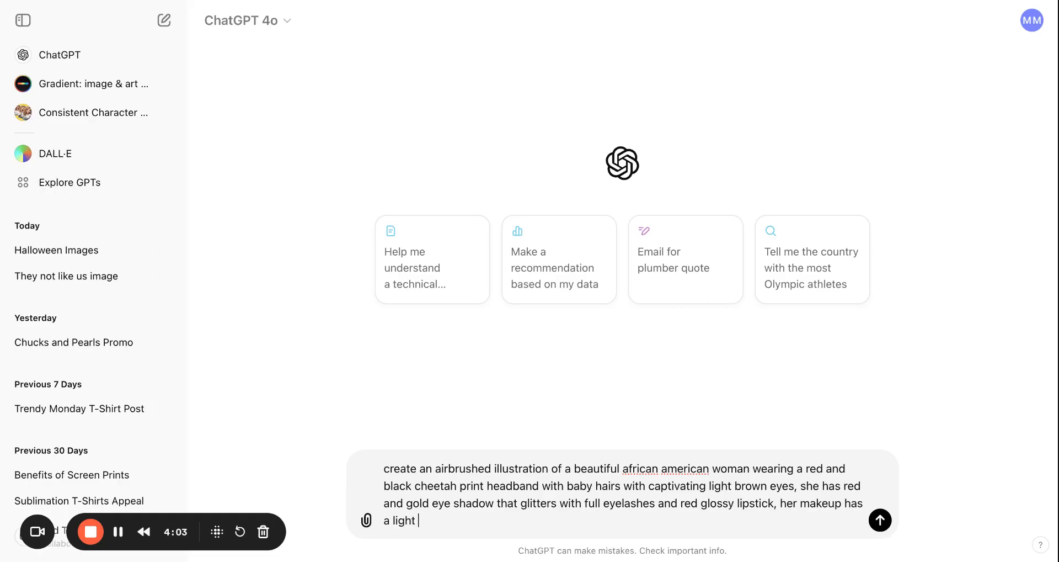
{"action": "type", "text": "contour that compliments "}
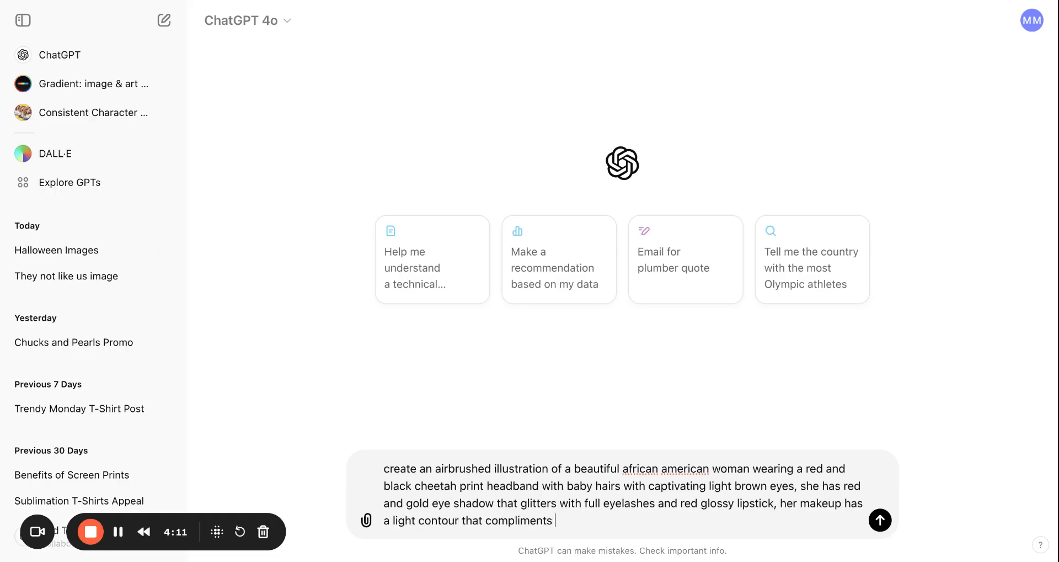
{"action": "type", "text": "her light brown complexion"}
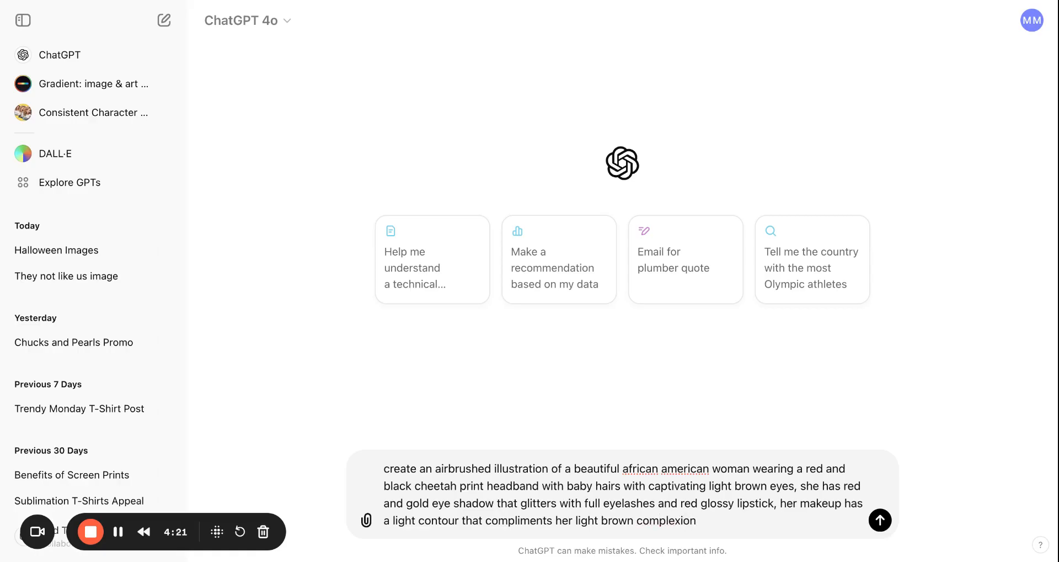
Finish the prompt with ", she is wearing gold hoop earrings looking sophisticated and strong." and submit it
{"action": "type", "text": ", she is wearing gold"}
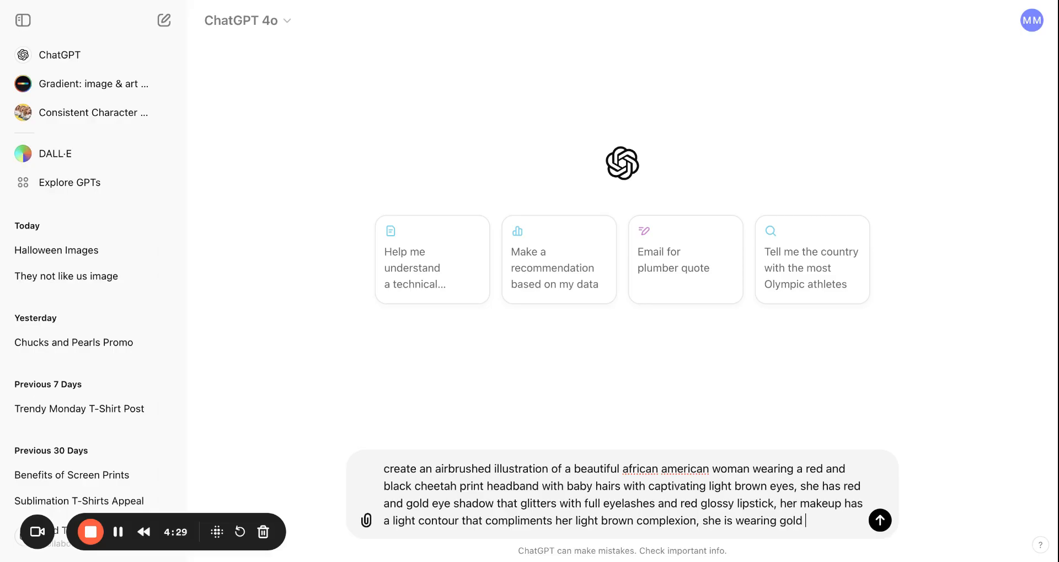
{"action": "type", "text": " hoop e"}
{"action": "type", "text": "arr"}
{"action": "type", "text": "ings"}
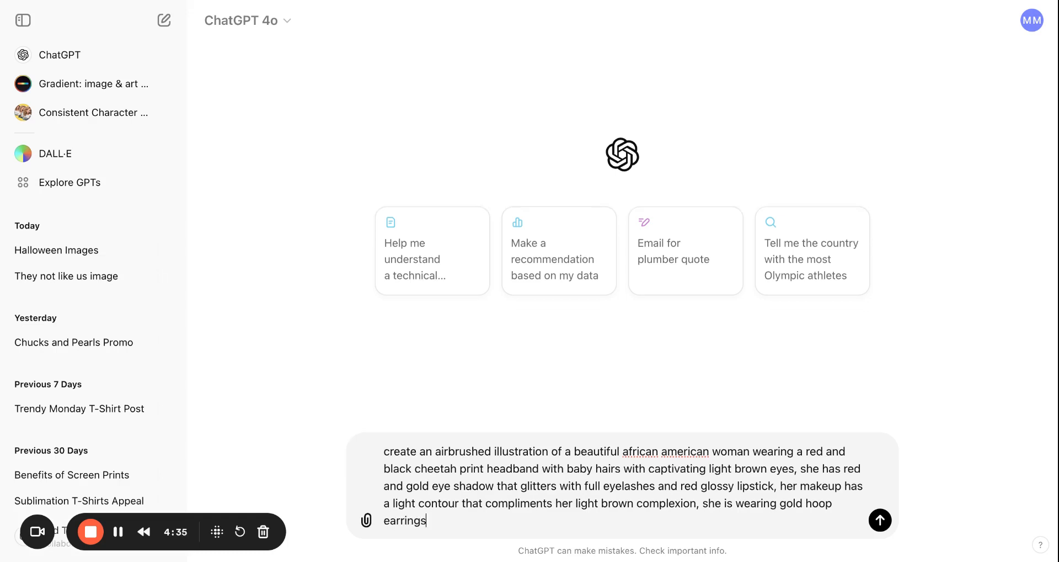
{"action": "type", "text": " looking sophis"}
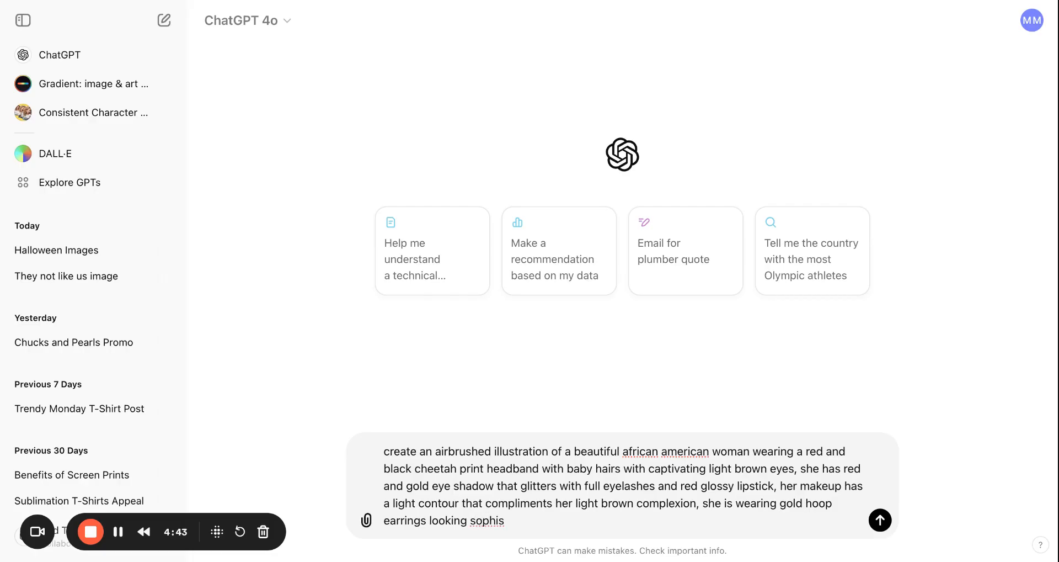
{"action": "type", "text": "ticated and strong."}
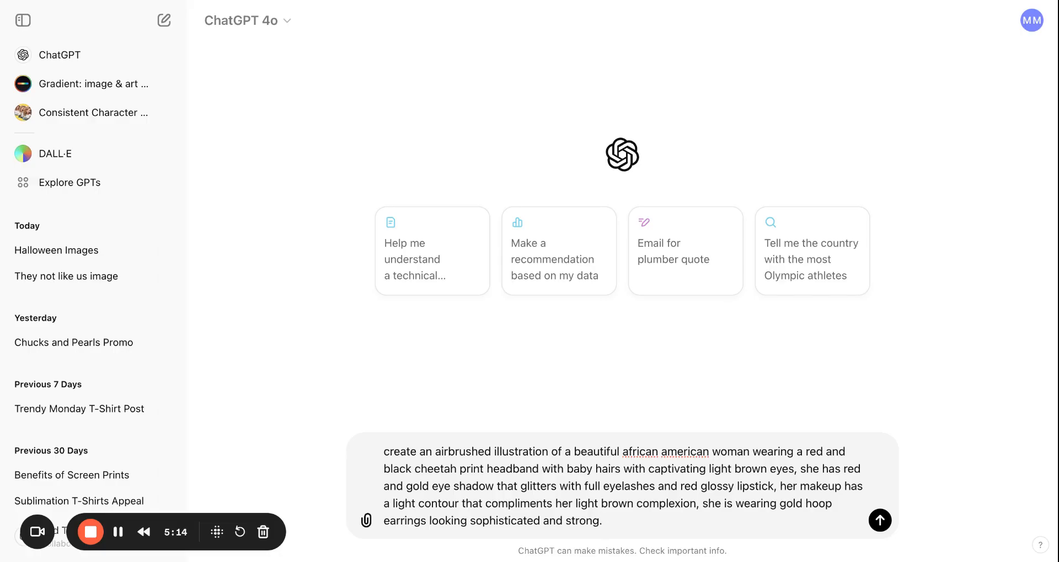
{"action": "left_click", "coordinate": [880, 519]}
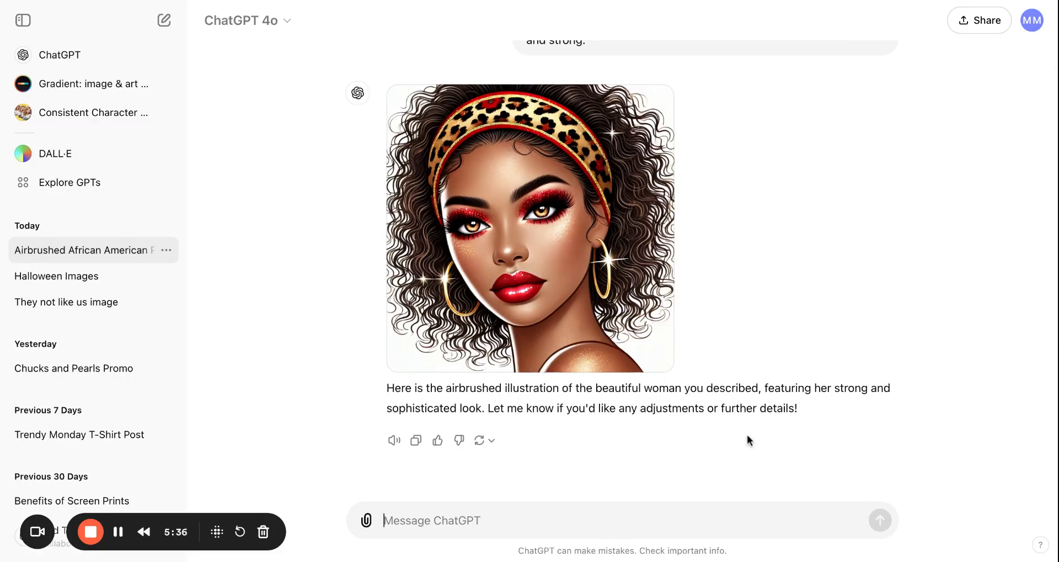
Open the generated portrait and try marking the curls near its lower-right edge as an area to edit
{"action": "left_click", "coordinate": [609, 317]}
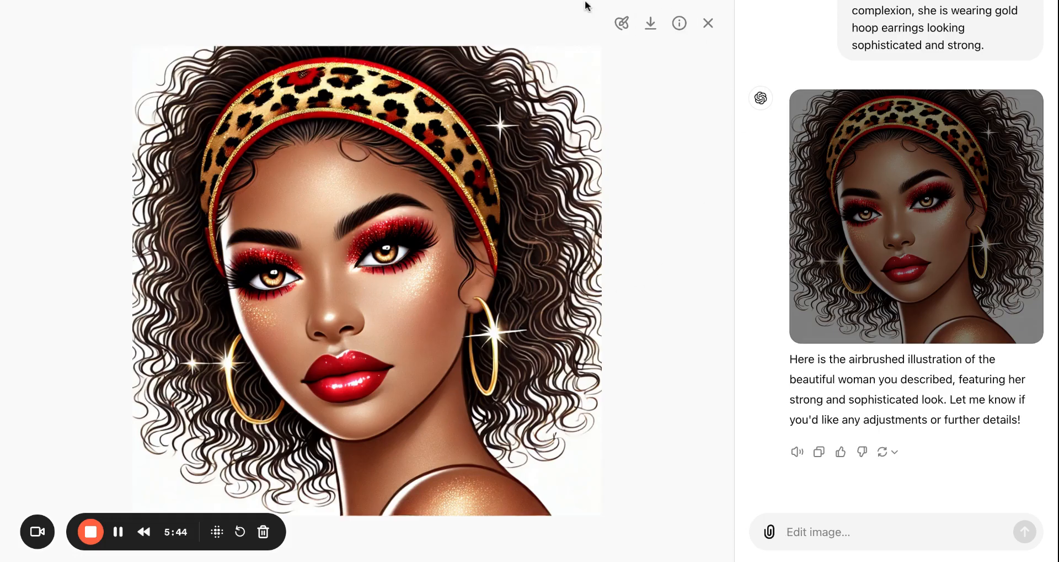
{"action": "left_click", "coordinate": [623, 25]}
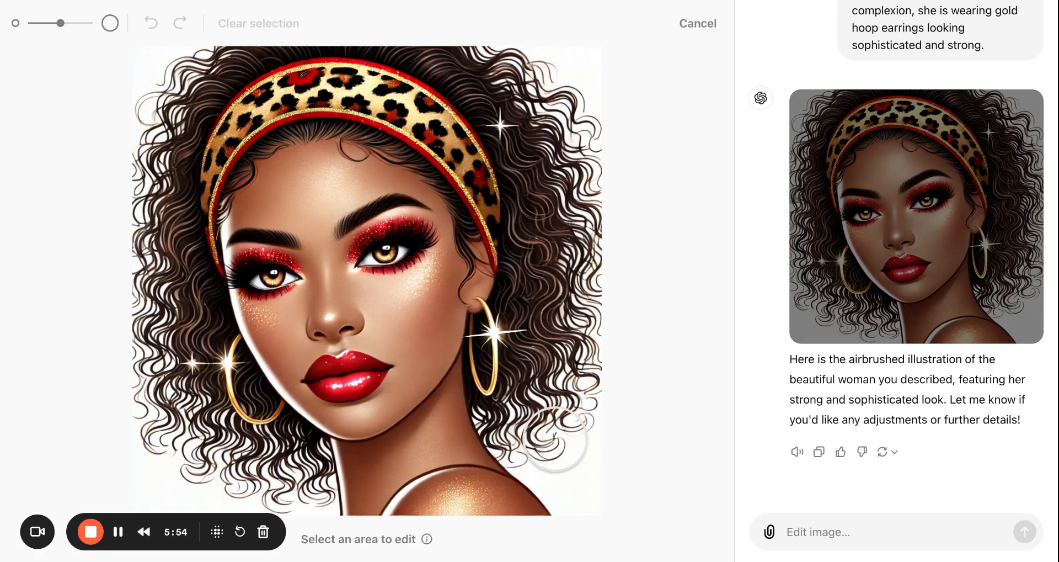
{"action": "left_click_drag", "start_coordinate": [545, 434], "coordinate": [589, 371]}
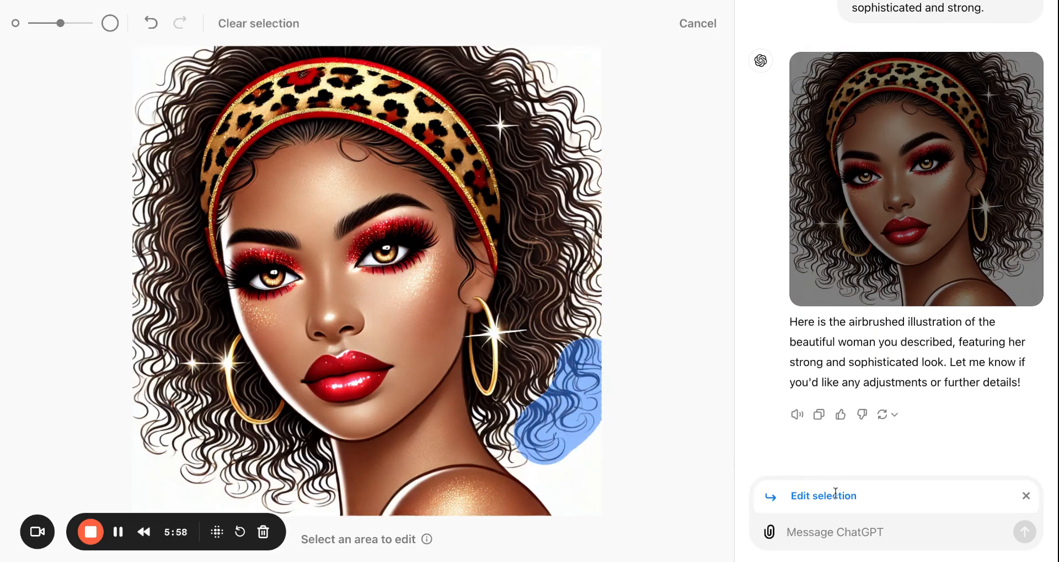
{"action": "left_click", "coordinate": [827, 535]}
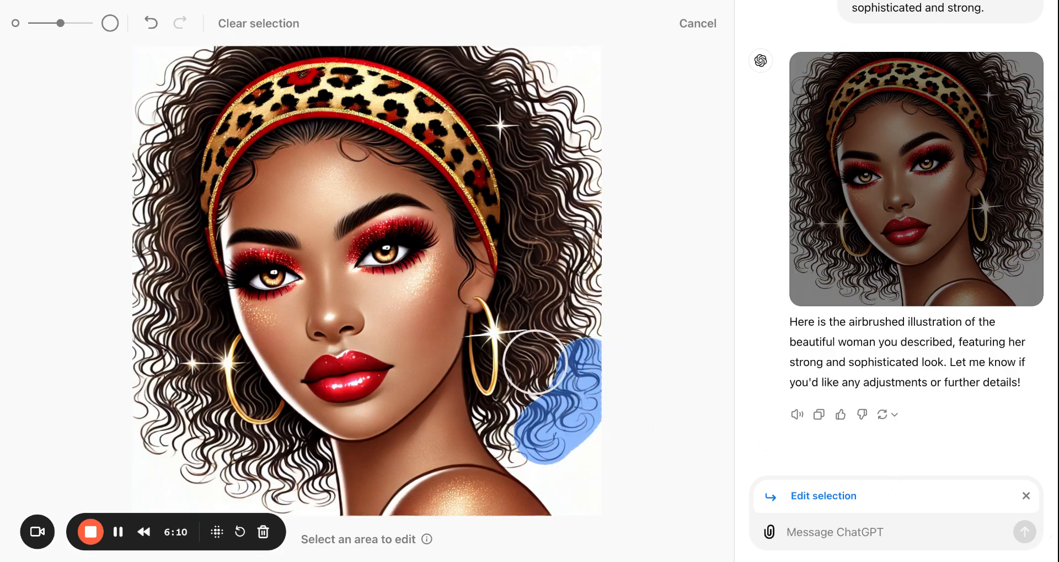
{"action": "left_click", "coordinate": [711, 28]}
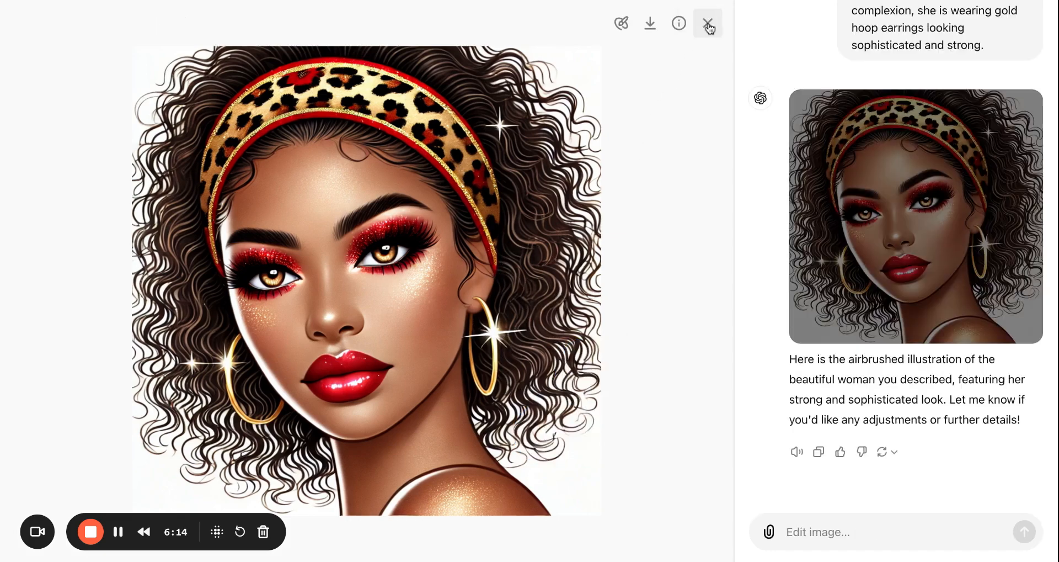
{"action": "left_click", "coordinate": [708, 27]}
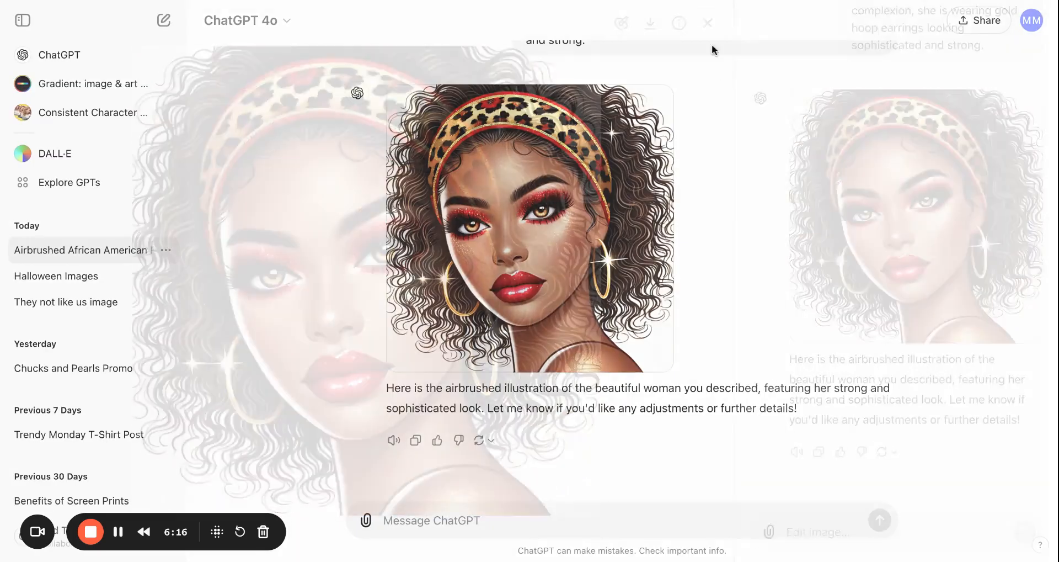
Switch to Canva and create a new custom-size design 11 in wide by 8.5 in high
{"action": "mouse_move", "coordinate": [543, 254]}
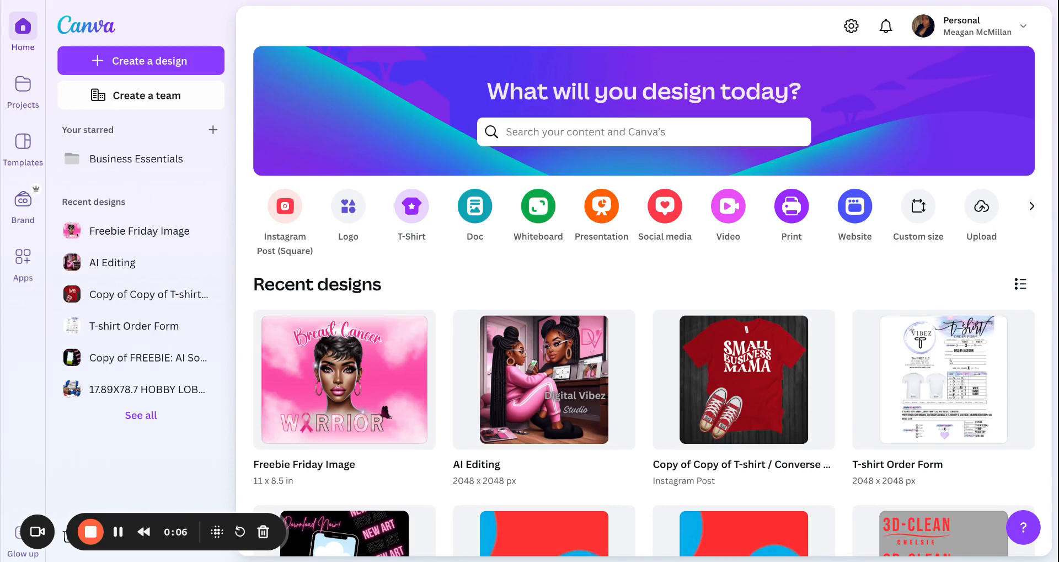
{"action": "left_click", "coordinate": [188, 56]}
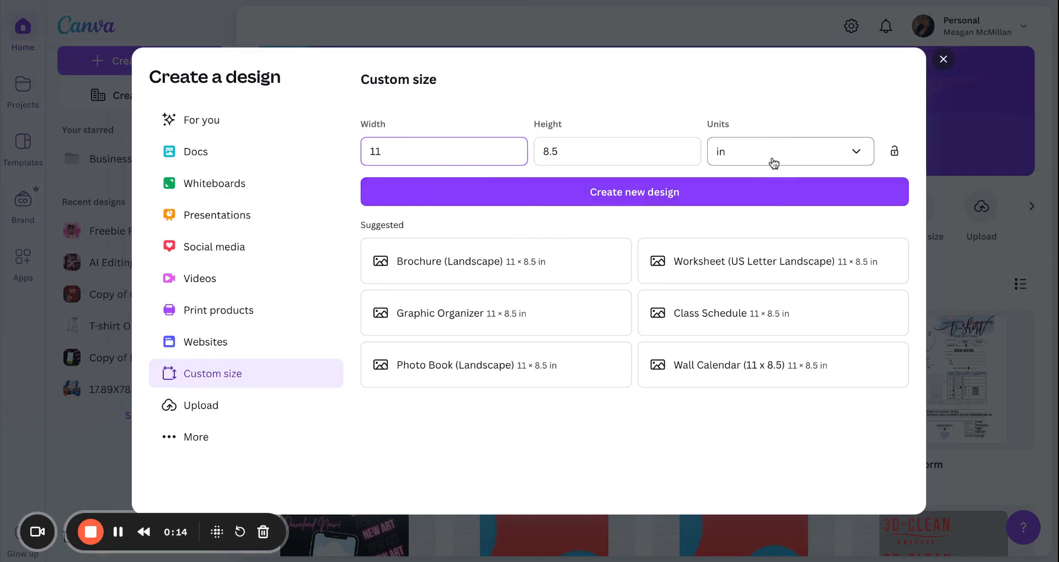
{"action": "left_click", "coordinate": [678, 191]}
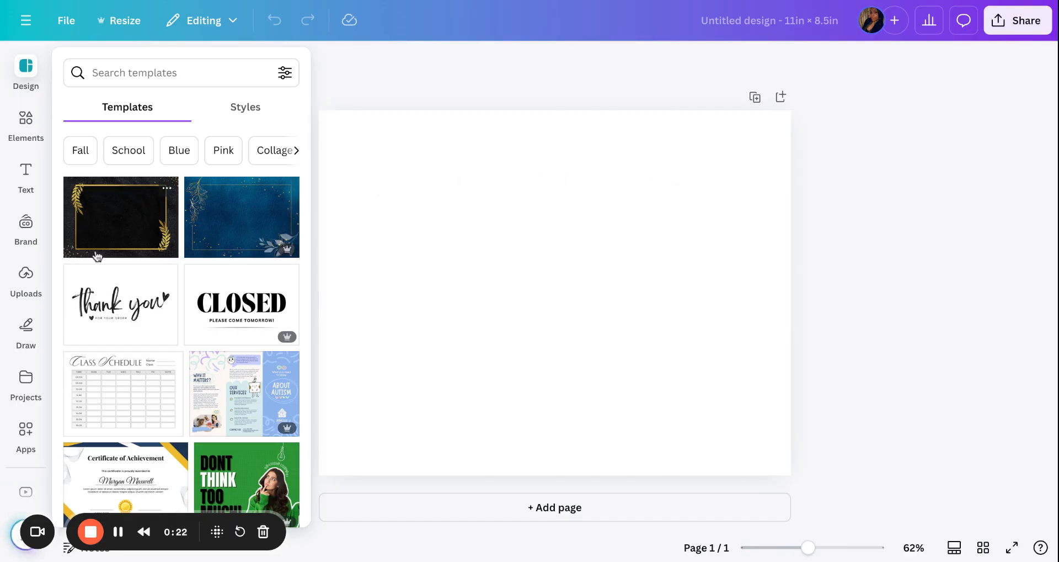
Place the uploaded portrait of the woman with the cheetah print headband on the blank page
{"action": "left_click", "coordinate": [32, 282]}
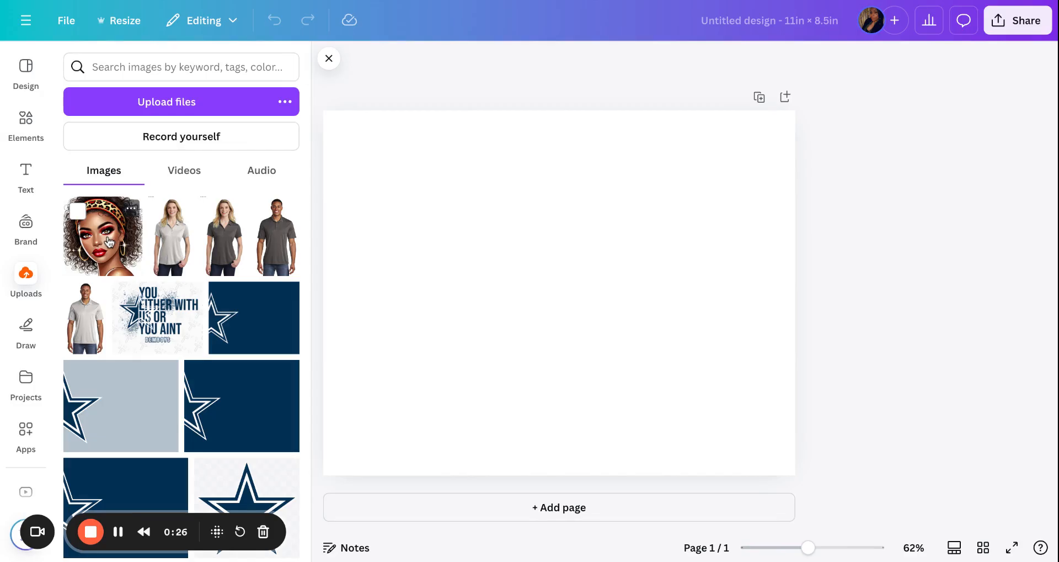
{"action": "left_click", "coordinate": [109, 241]}
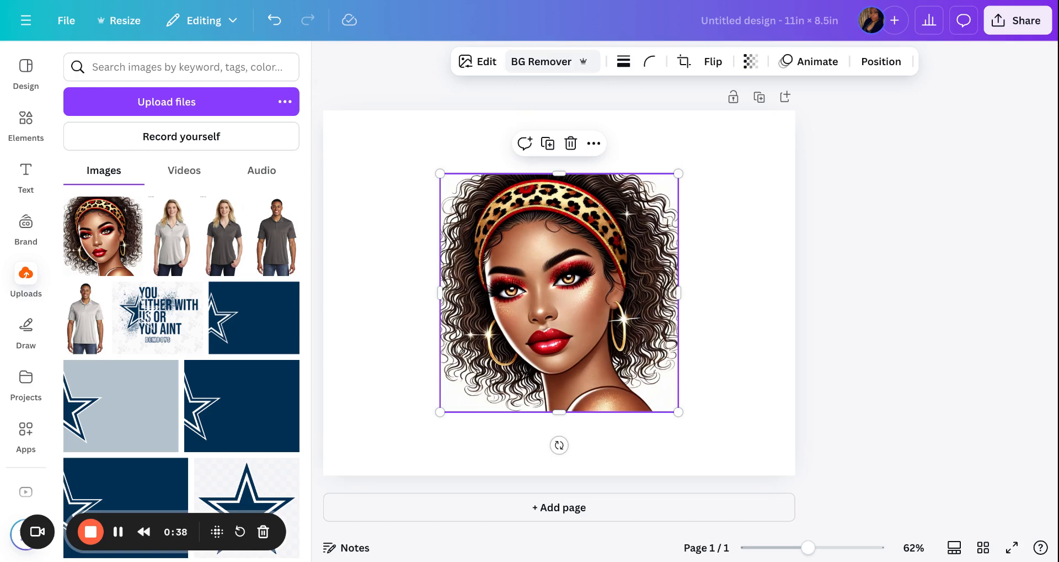
Remove the background from the portrait and open the cutout's manual brush touch-up
{"action": "left_click", "coordinate": [546, 61]}
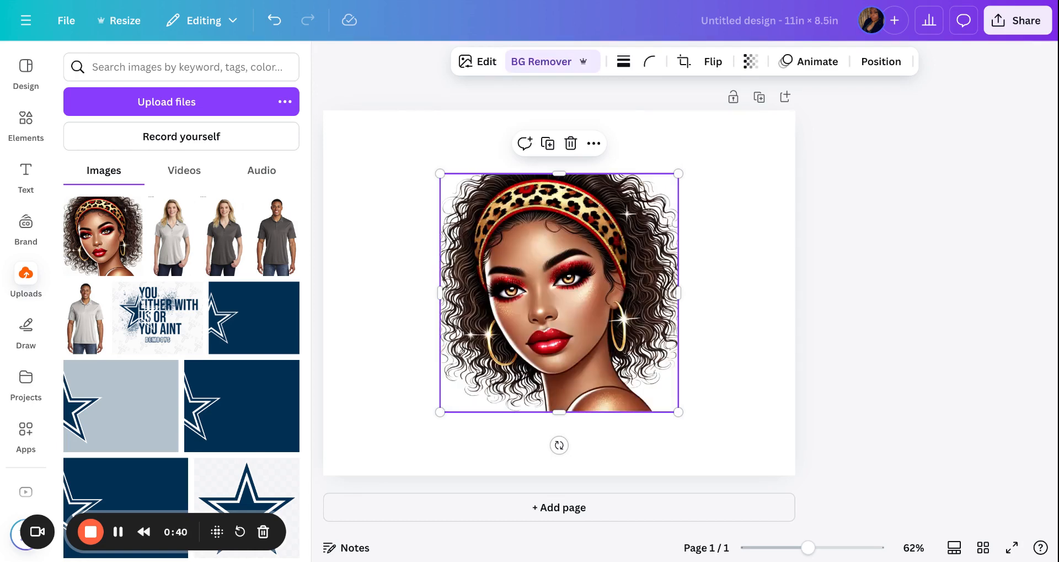
{"action": "left_click", "coordinate": [764, 211]}
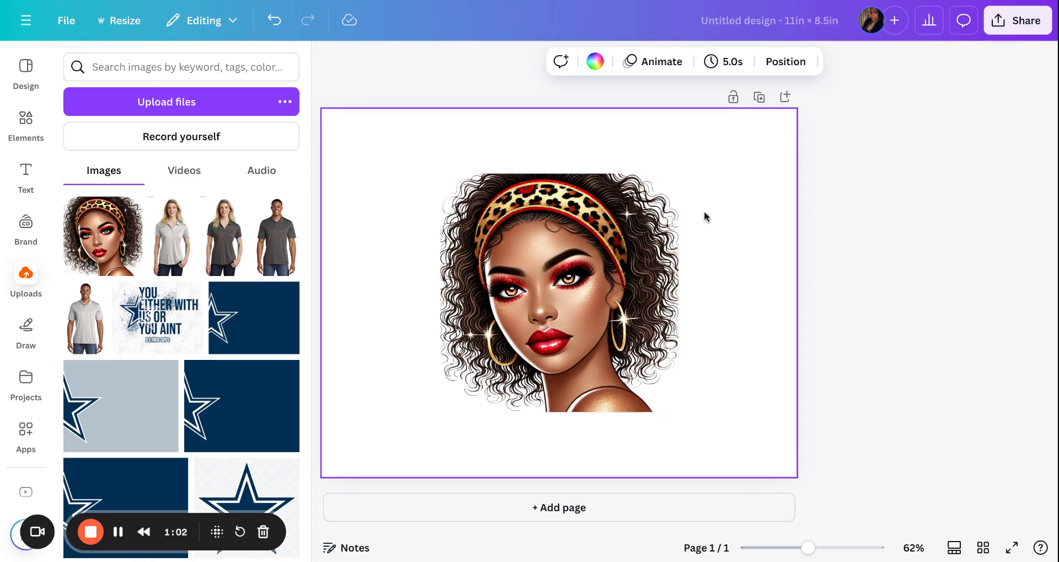
{"action": "left_click", "coordinate": [614, 241]}
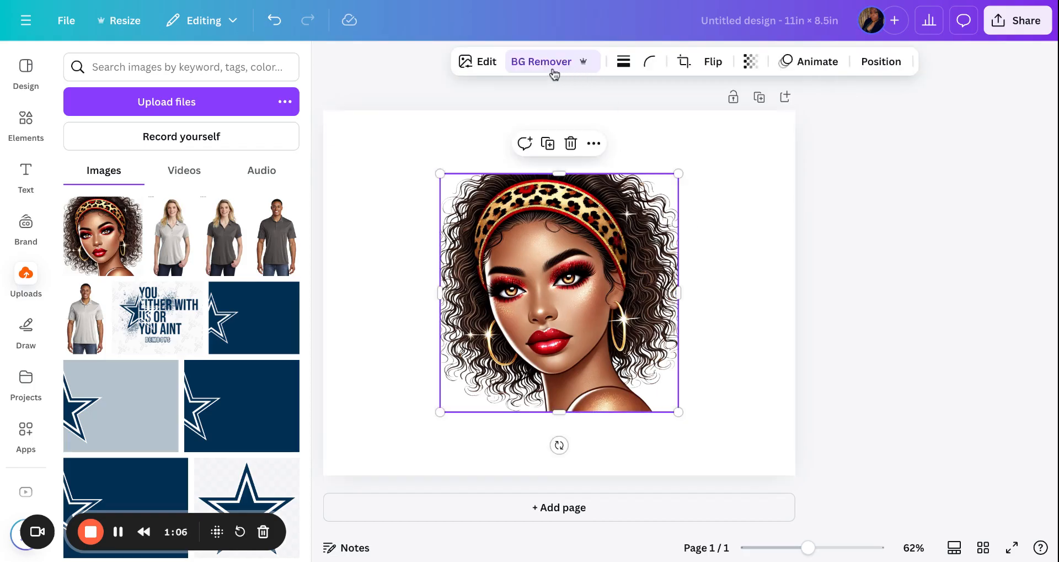
{"action": "left_click", "coordinate": [553, 63]}
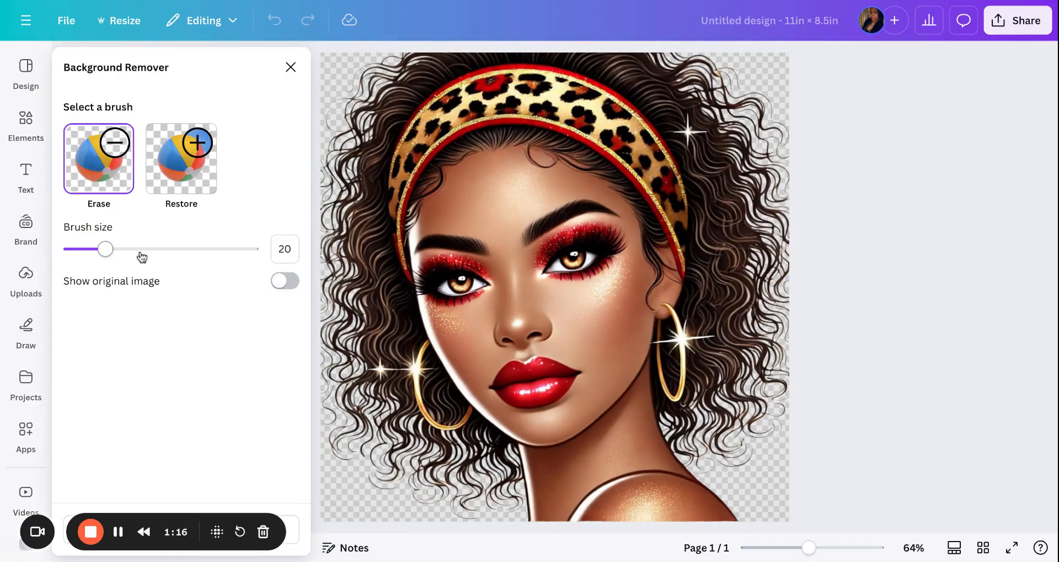
Erase the hair's straight-cut top edge with the eraser brush, using sizes 12 and 6, and return to the design
{"action": "mouse_move", "coordinate": [106, 249]}
{"action": "left_mouse_down"}
{"action": "mouse_move", "coordinate": [92, 251]}
{"action": "mouse_move", "coordinate": [149, 249]}
{"action": "left_mouse_up"}
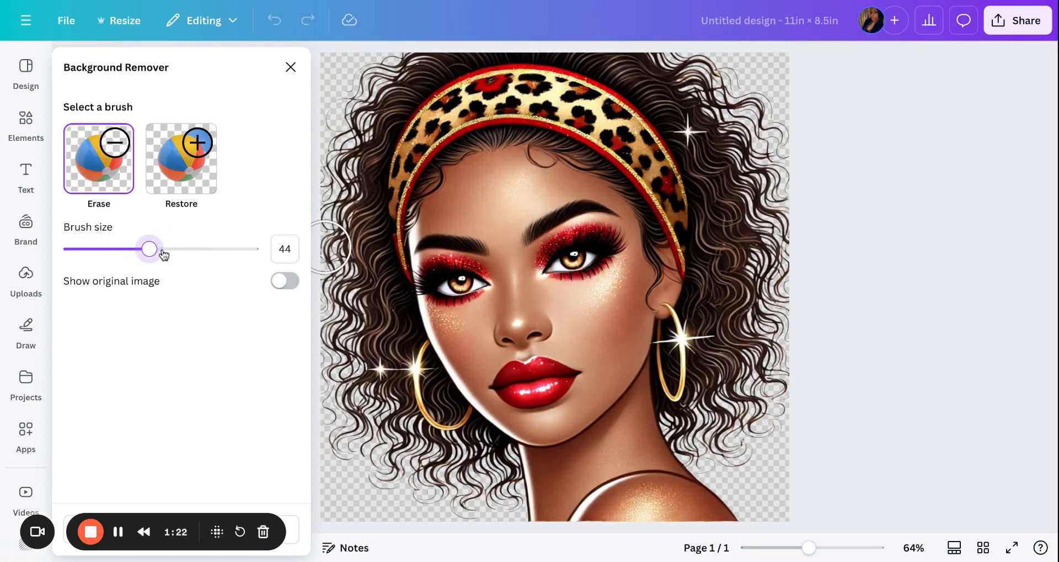
{"action": "mouse_move", "coordinate": [150, 255]}
{"action": "left_mouse_down"}
{"action": "mouse_move", "coordinate": [220, 254]}
{"action": "mouse_move", "coordinate": [90, 258]}
{"action": "left_mouse_up"}
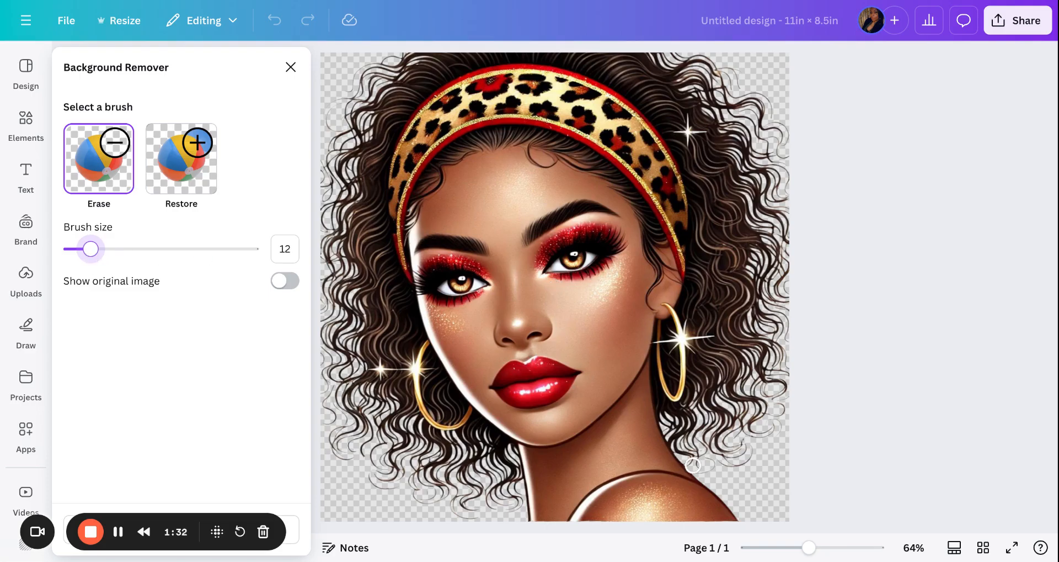
{"action": "left_click_drag", "start_coordinate": [812, 549], "coordinate": [804, 549]}
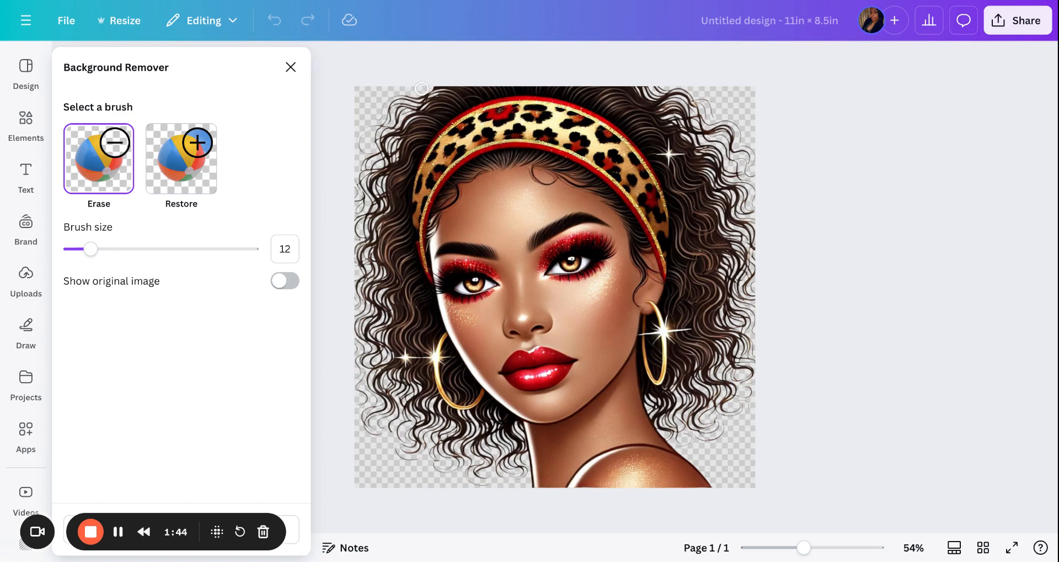
{"action": "left_click_drag", "start_coordinate": [457, 81], "coordinate": [546, 81]}
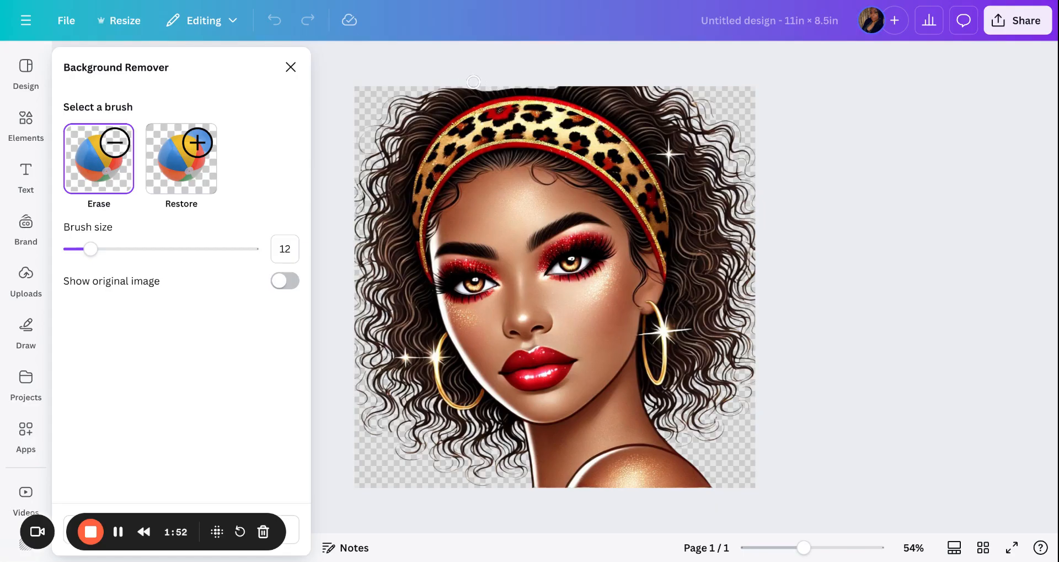
{"action": "mouse_move", "coordinate": [494, 82]}
{"action": "left_mouse_down"}
{"action": "mouse_move", "coordinate": [663, 83]}
{"action": "mouse_move", "coordinate": [626, 85]}
{"action": "mouse_move", "coordinate": [654, 93]}
{"action": "mouse_move", "coordinate": [622, 87]}
{"action": "mouse_move", "coordinate": [654, 85]}
{"action": "mouse_move", "coordinate": [644, 72]}
{"action": "mouse_move", "coordinate": [700, 95]}
{"action": "mouse_move", "coordinate": [673, 88]}
{"action": "left_mouse_up"}
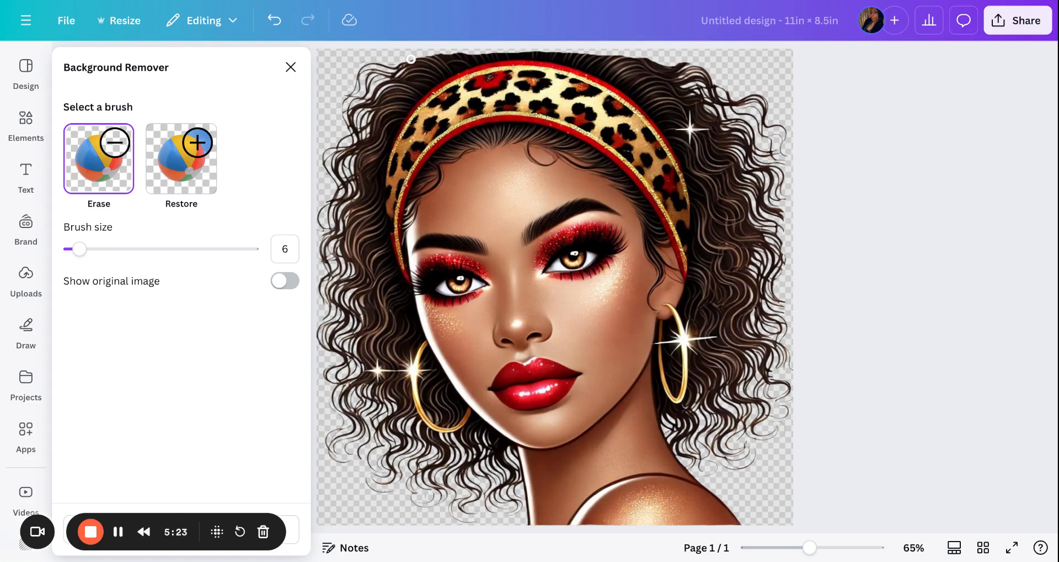
{"action": "left_click", "coordinate": [290, 68]}
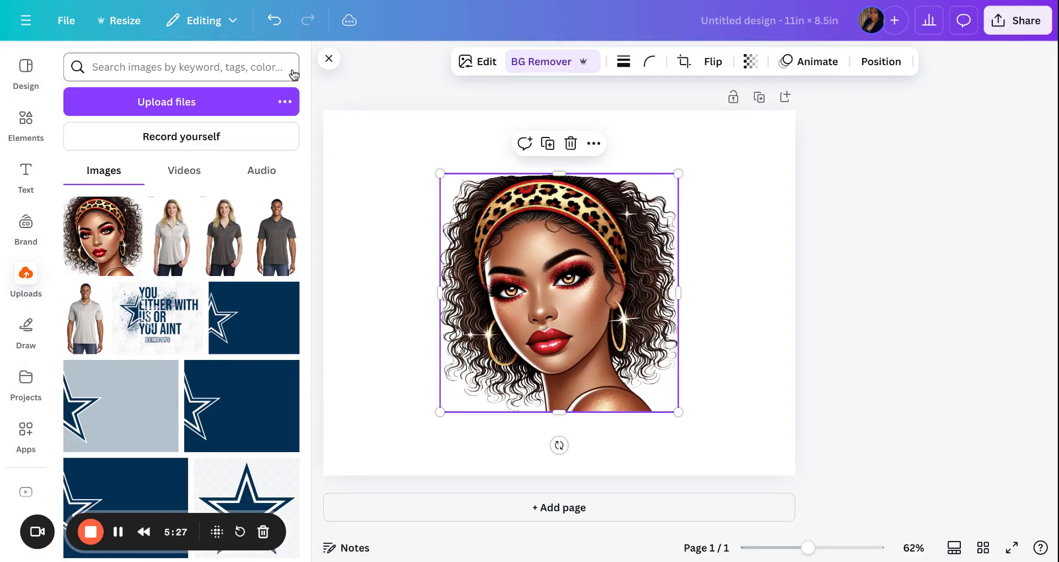
Fill the page background with the light tan photo color sampled from the portrait
{"action": "left_click", "coordinate": [746, 360]}
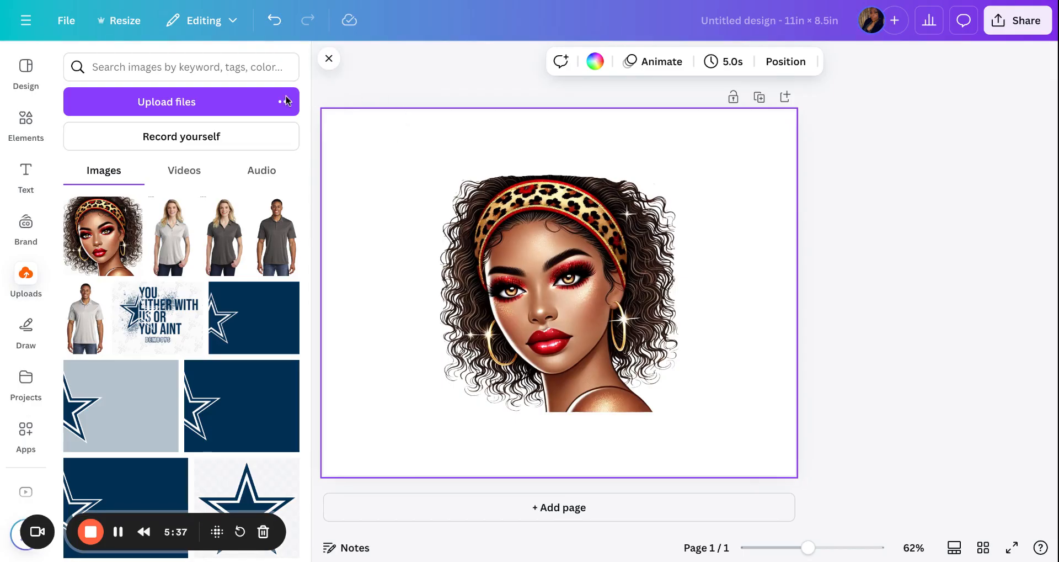
{"action": "left_click", "coordinate": [592, 67]}
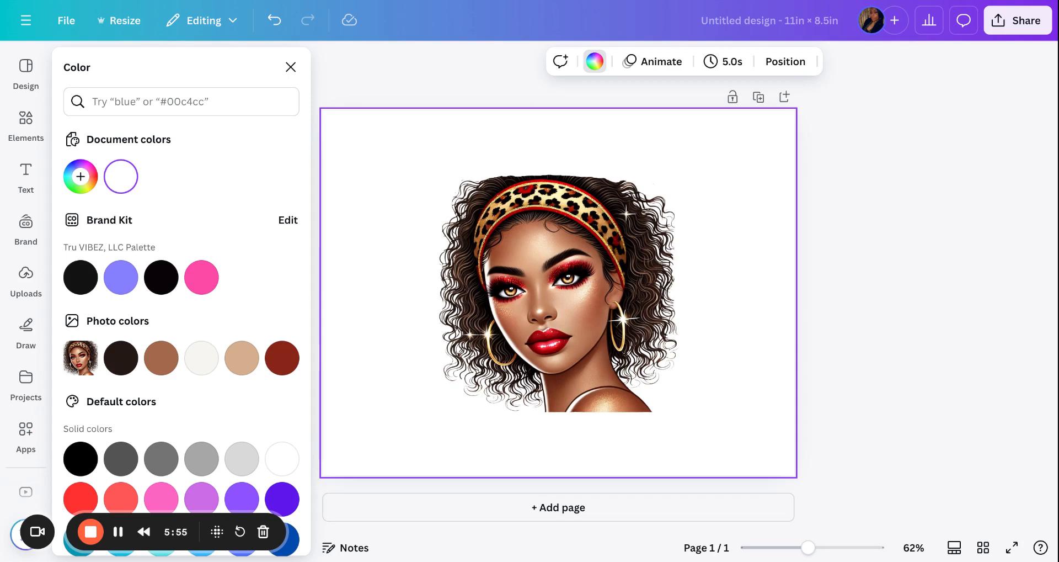
{"action": "left_click", "coordinate": [242, 360]}
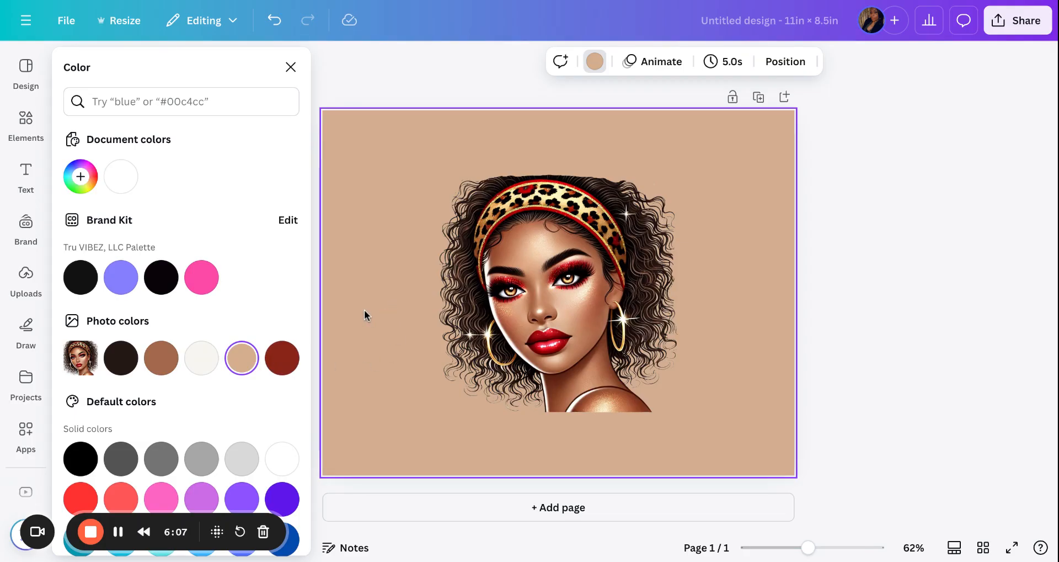
Search the elements for "transparent gradient" and add the "White transparent gradient" graphic to the page
{"action": "left_click", "coordinate": [26, 127]}
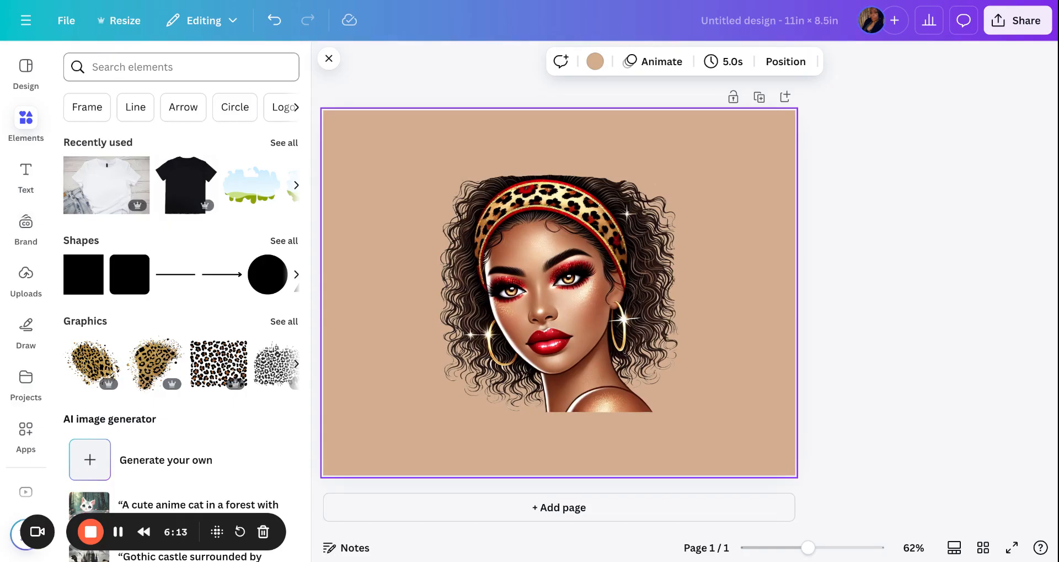
{"action": "left_click", "coordinate": [138, 67]}
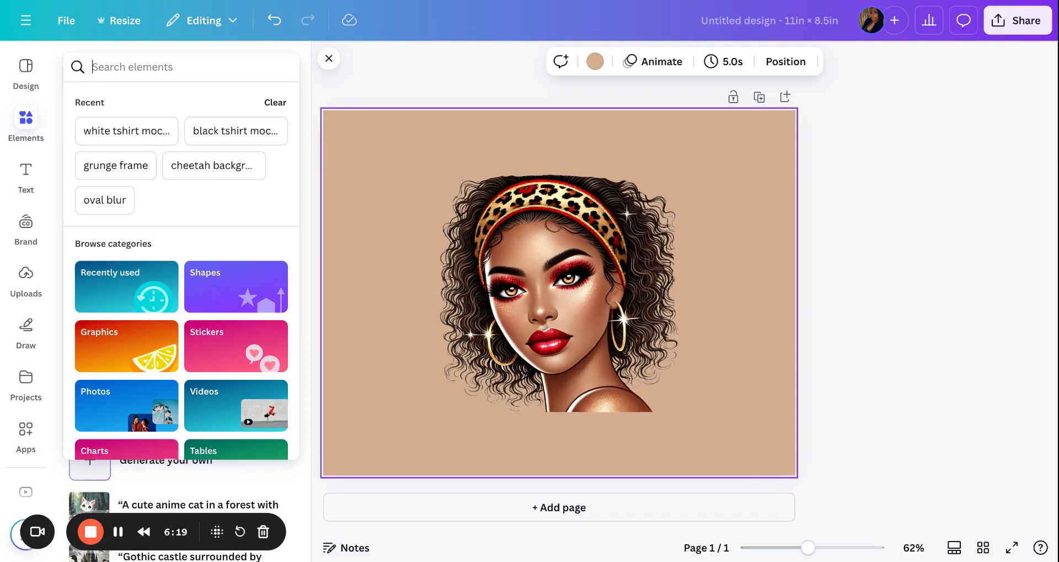
{"action": "type", "text": "gradient"}
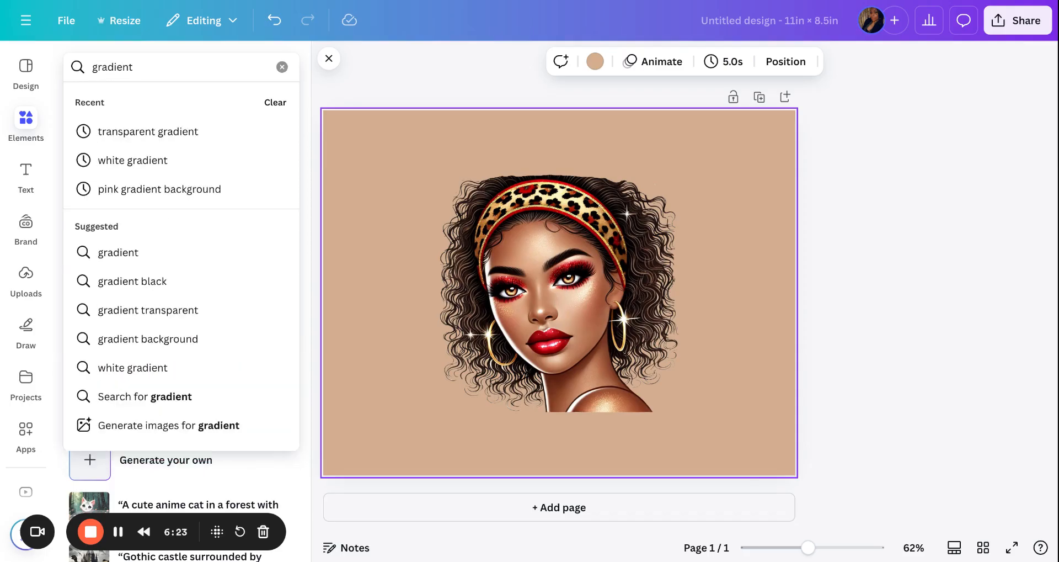
{"action": "left_click", "coordinate": [143, 131]}
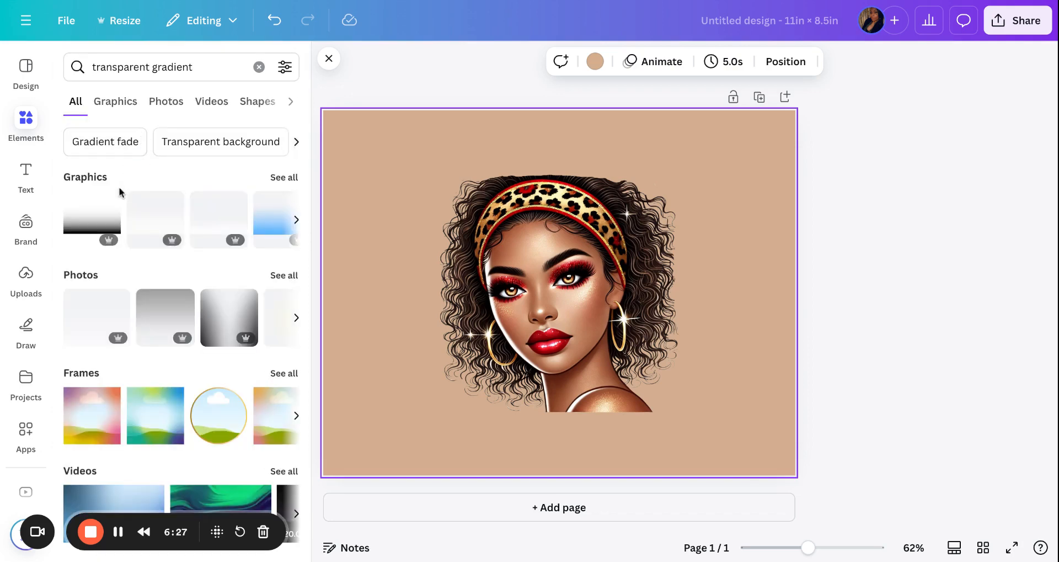
{"action": "left_click", "coordinate": [154, 215]}
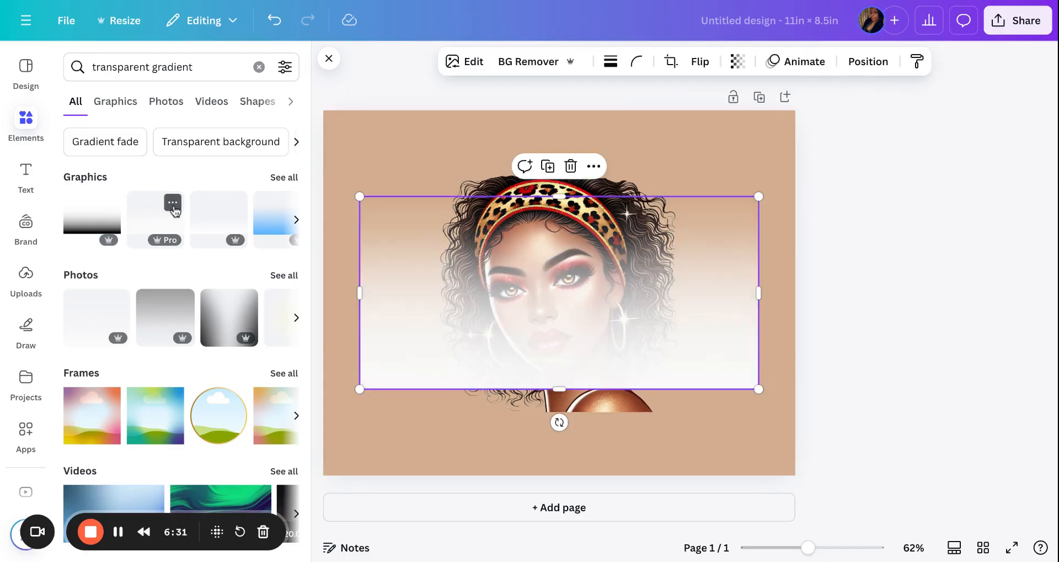
{"action": "left_click", "coordinate": [173, 203]}
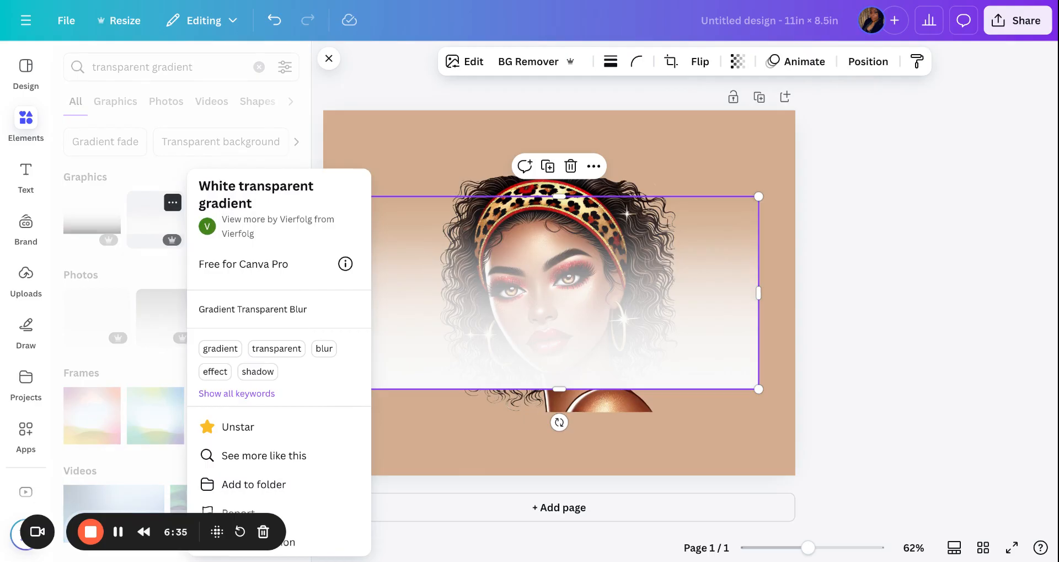
{"action": "left_click", "coordinate": [182, 170]}
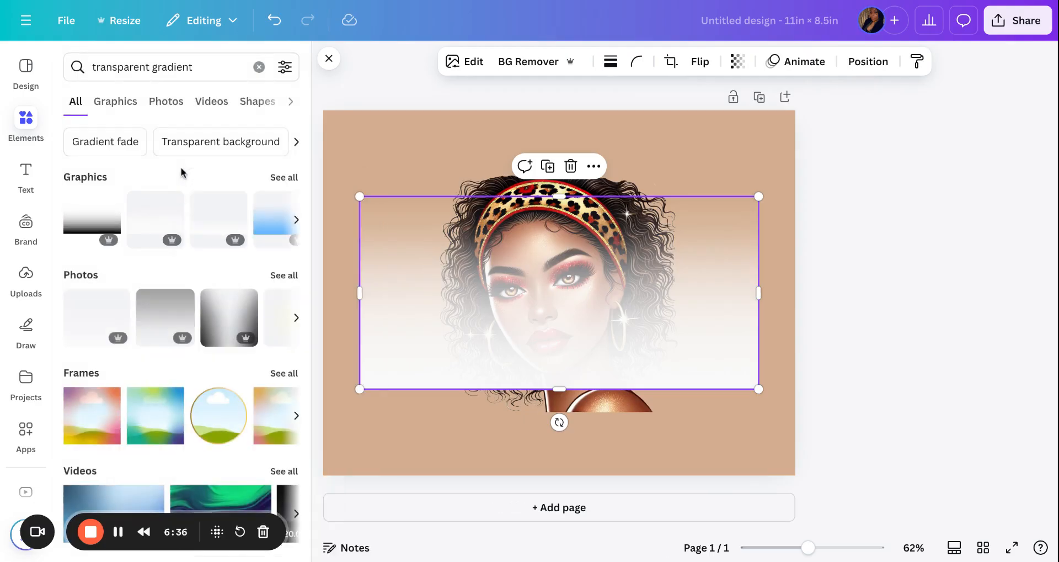
{"action": "left_click", "coordinate": [278, 179]}
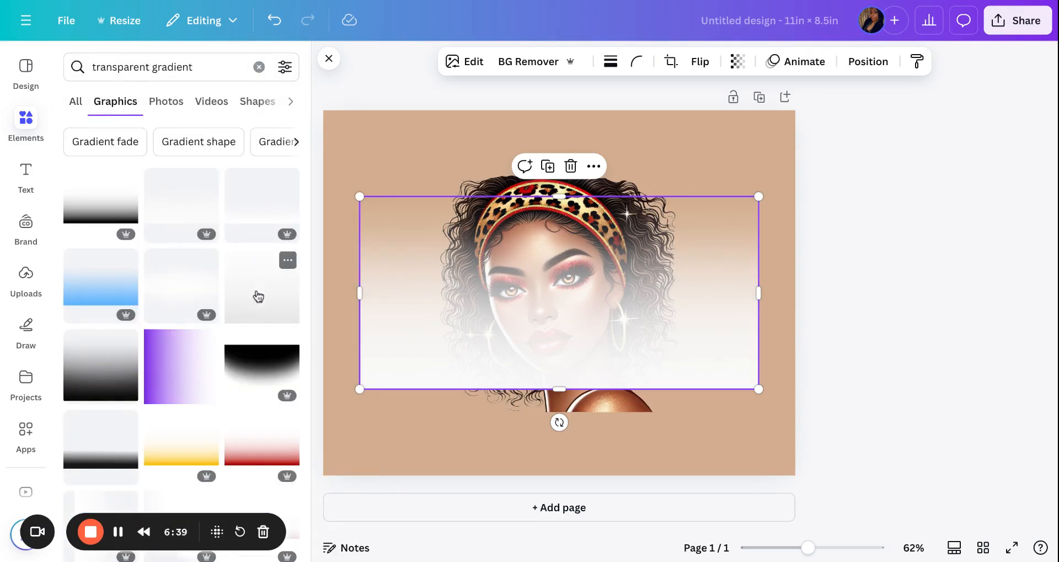
{"action": "left_click", "coordinate": [274, 304]}
{"action": "left_click_drag", "start_coordinate": [504, 263], "coordinate": [382, 186]}
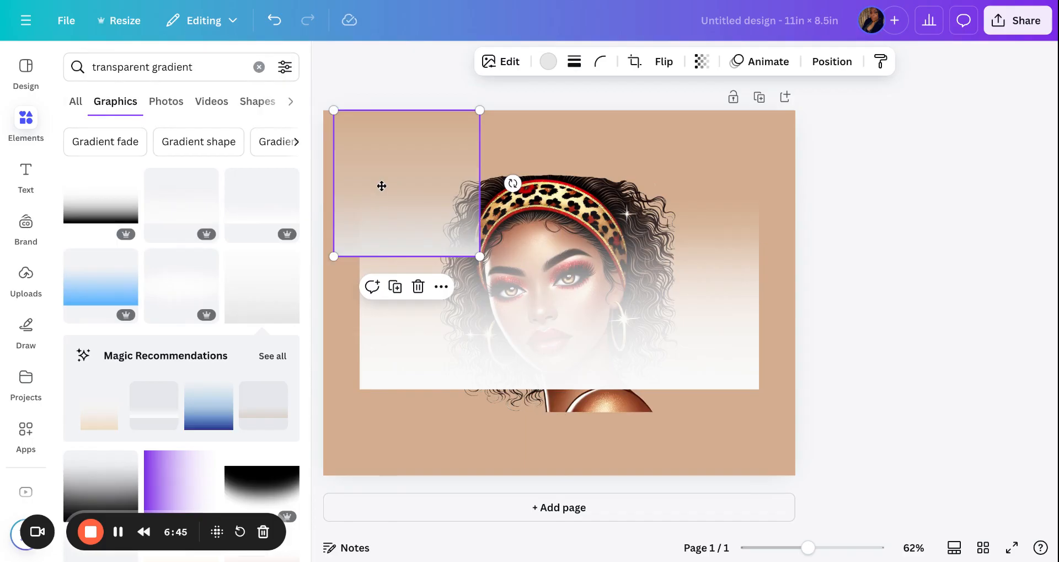
{"action": "key", "text": "Delete"}
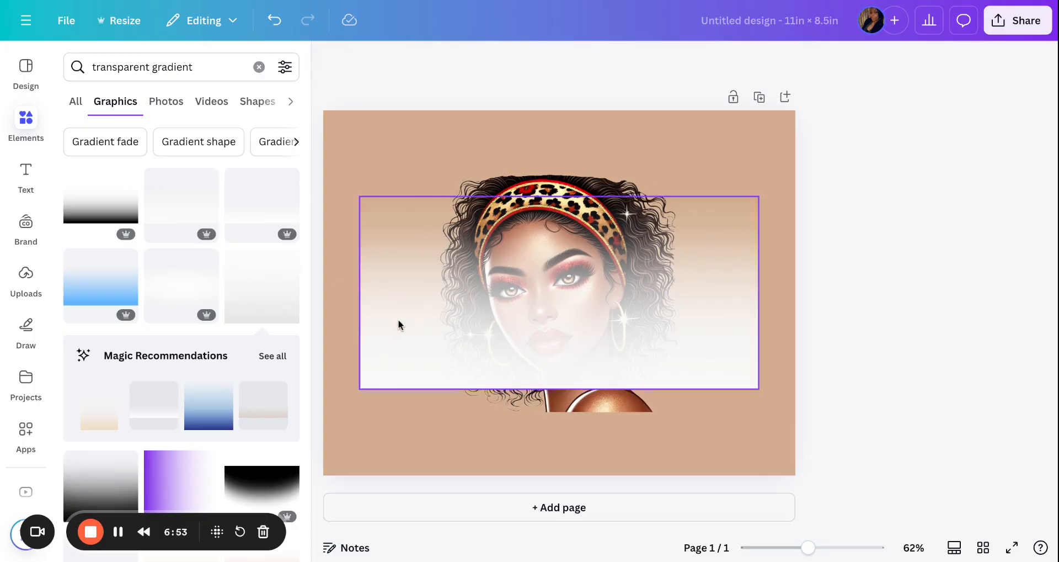
Enlarge the white gradient to the full page width and position it over the page's lower half, extending past the bottom edge
{"action": "left_click_drag", "start_coordinate": [415, 301], "coordinate": [381, 383]}
{"action": "left_click_drag", "start_coordinate": [724, 283], "coordinate": [799, 250]}
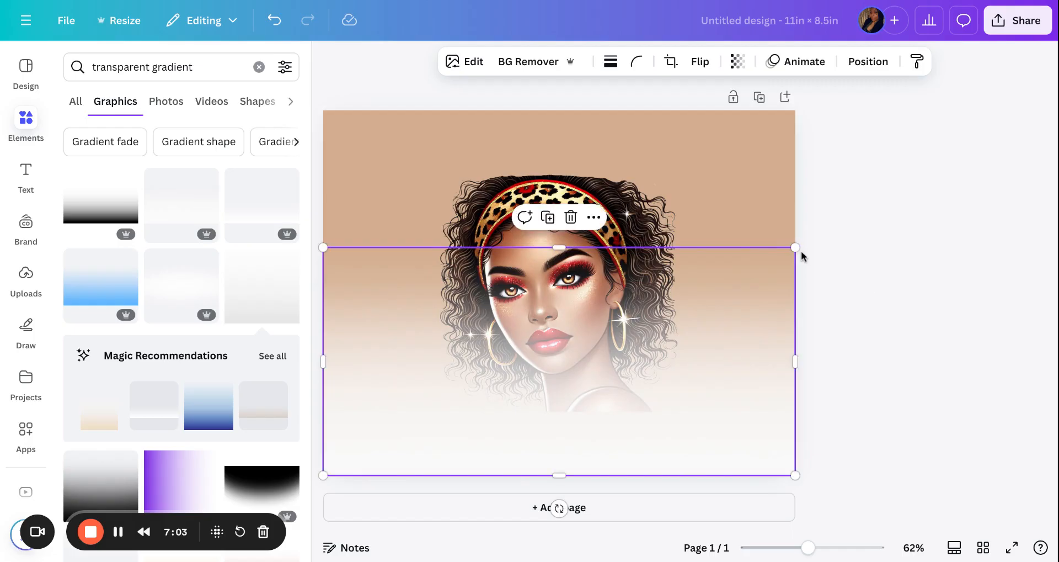
{"action": "left_click_drag", "start_coordinate": [739, 274], "coordinate": [740, 304]}
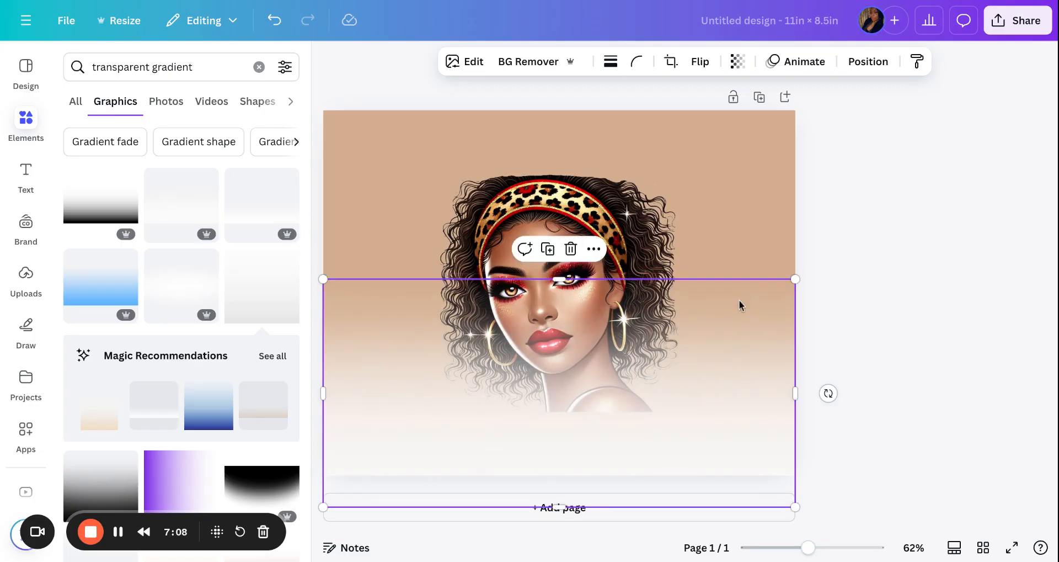
Duplicate the gradient, flip the copy vertically and place it over the page's upper half, meeting the lower gradient
{"action": "left_click", "coordinate": [548, 250]}
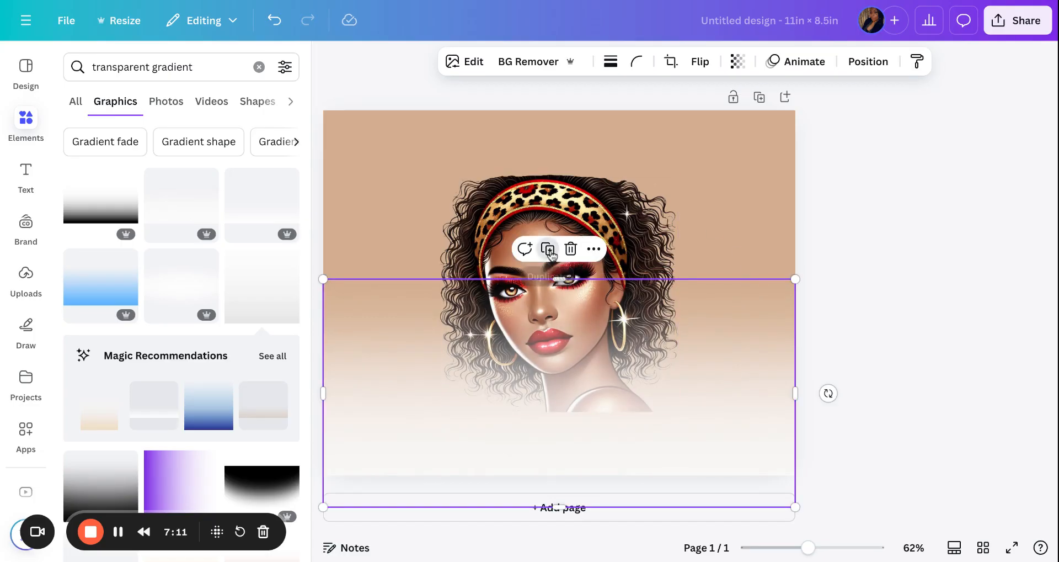
{"action": "left_click_drag", "start_coordinate": [623, 408], "coordinate": [620, 250]}
{"action": "left_click", "coordinate": [701, 62]}
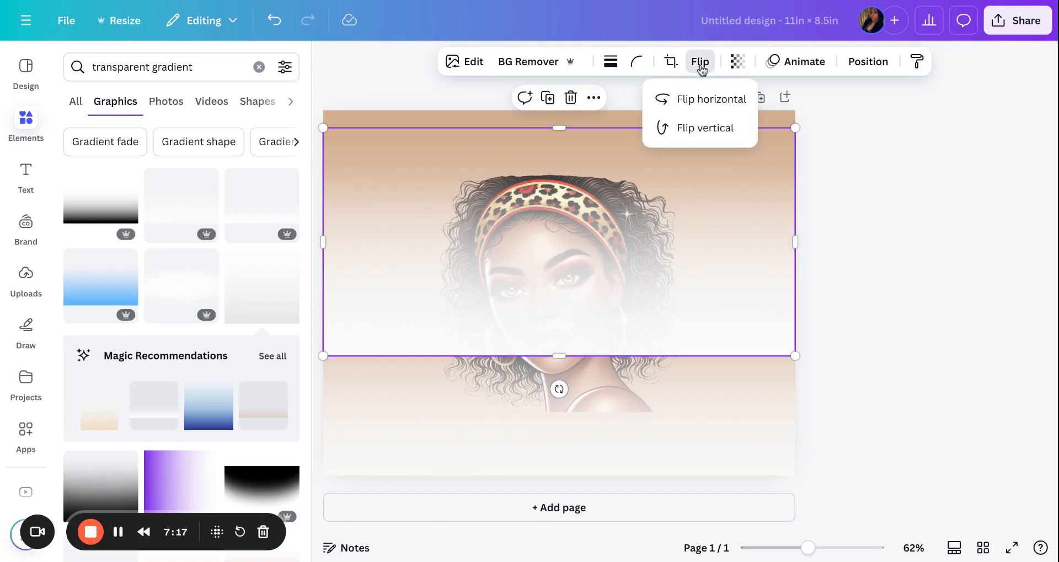
{"action": "left_click", "coordinate": [709, 129]}
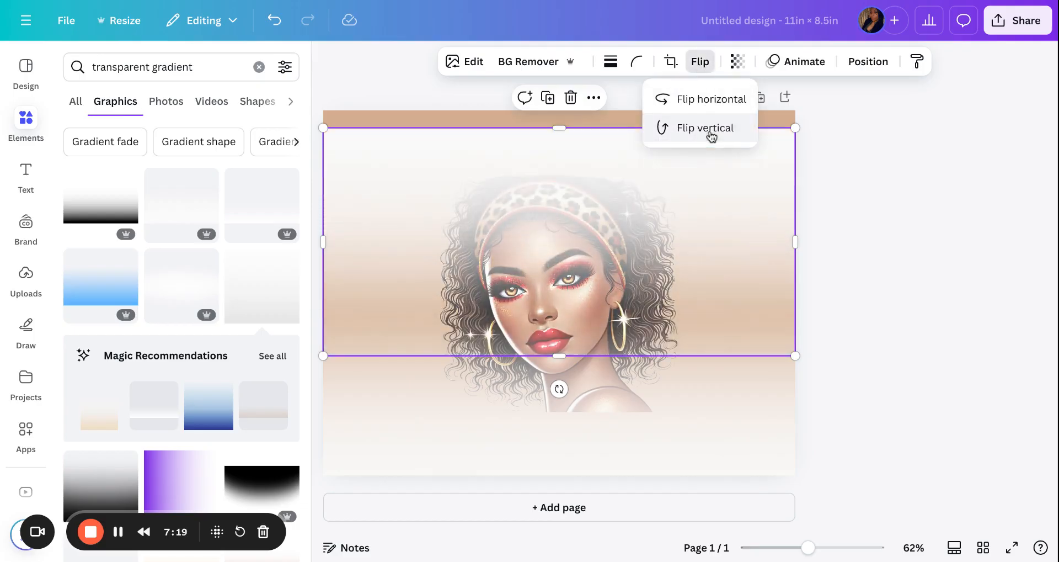
{"action": "left_click_drag", "start_coordinate": [722, 268], "coordinate": [721, 192]}
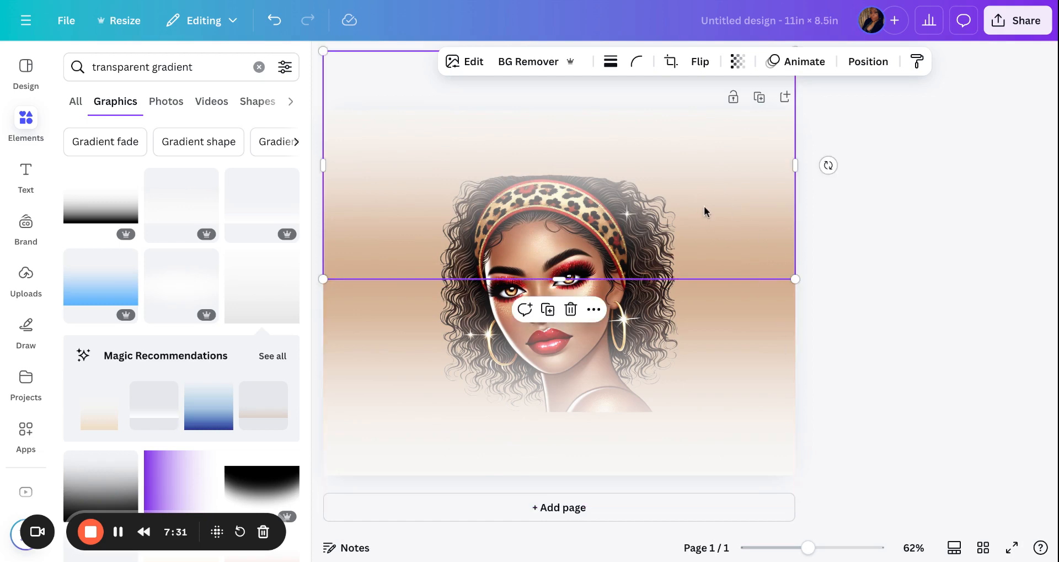
Lock the upper and lower gradients together in place
{"action": "left_click", "coordinate": [770, 385], "text": "shift"}
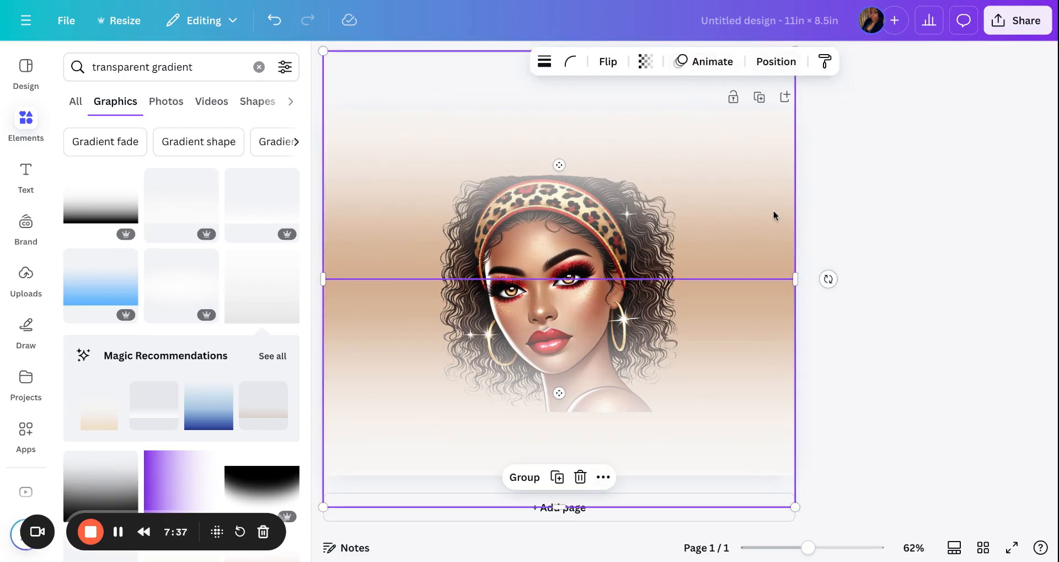
{"action": "left_click", "coordinate": [603, 478]}
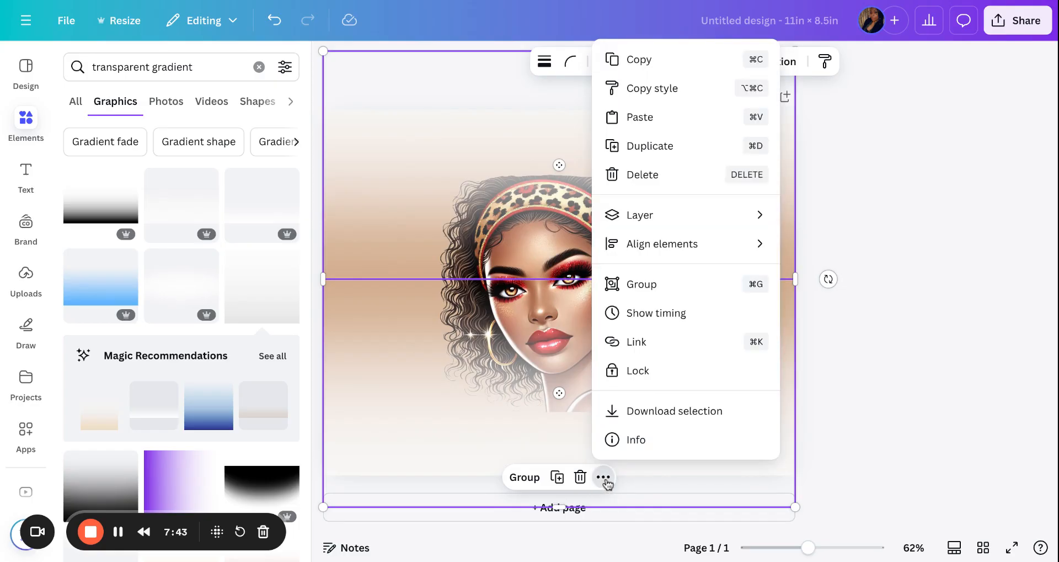
{"action": "left_click", "coordinate": [670, 380]}
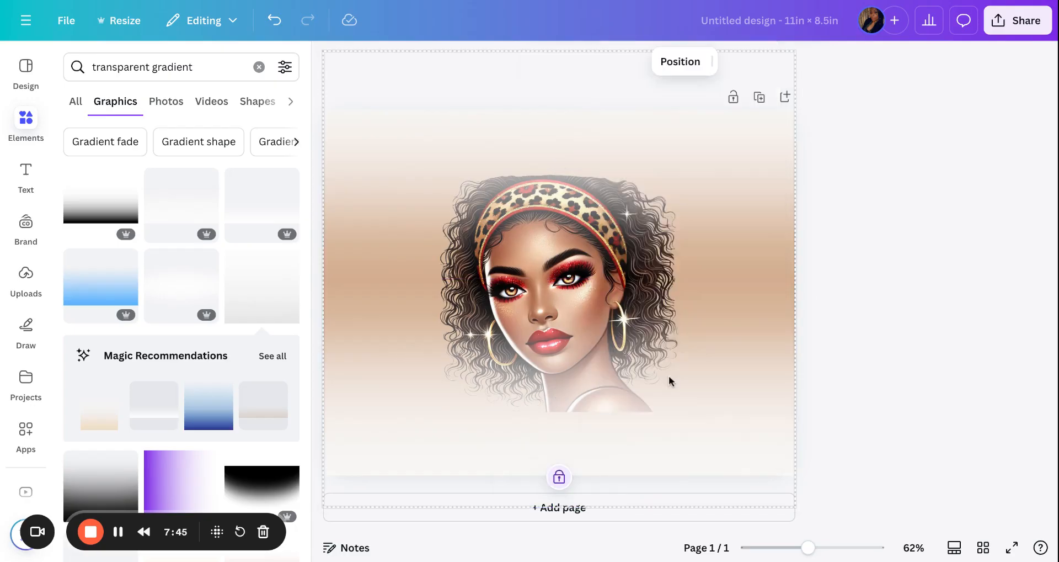
{"action": "left_click", "coordinate": [868, 368]}
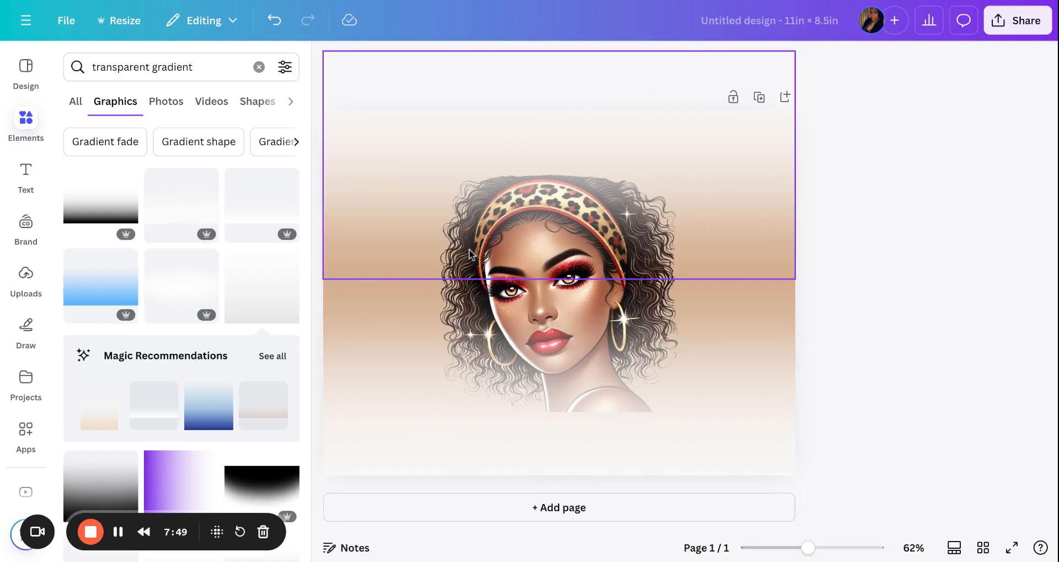
Test whether the locked gradients can be moved, and undo the lock
{"action": "left_click_drag", "start_coordinate": [601, 249], "coordinate": [624, 248]}
{"action": "left_click_drag", "start_coordinate": [728, 335], "coordinate": [691, 332]}
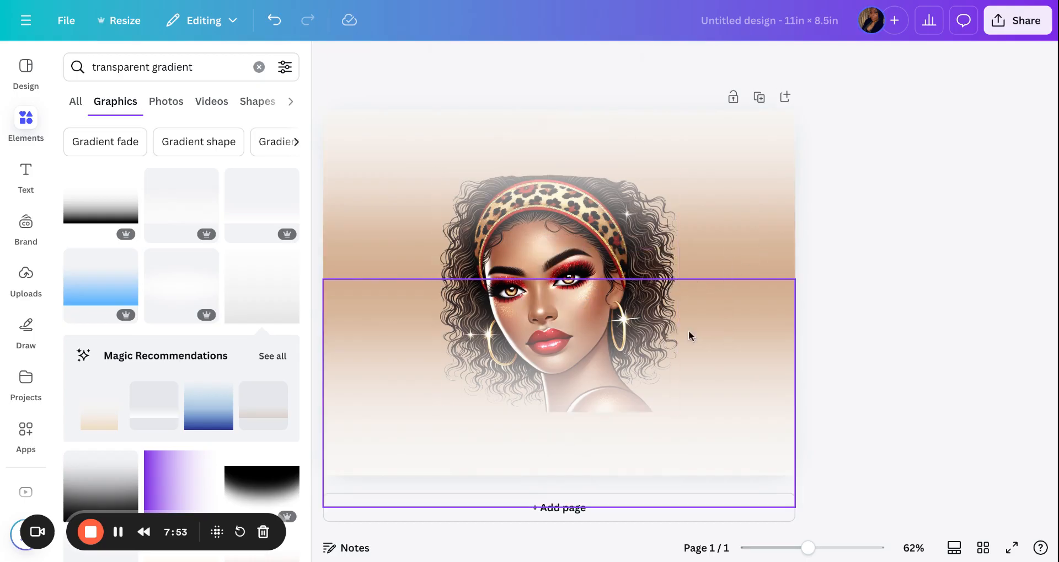
{"action": "left_click", "coordinate": [279, 25]}
Bring the portrait to the front and align the upper white gradient with the page's full width
{"action": "left_click", "coordinate": [540, 200]}
{"action": "left_click_drag", "start_coordinate": [541, 211], "coordinate": [706, 210]}
{"action": "left_click", "coordinate": [471, 230]}
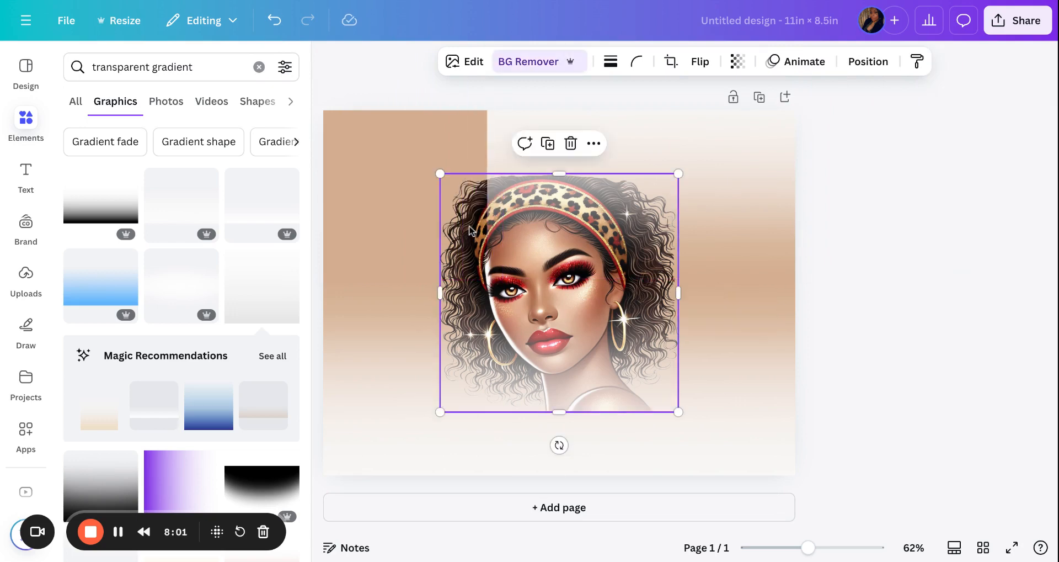
{"action": "left_click", "coordinate": [857, 62]}
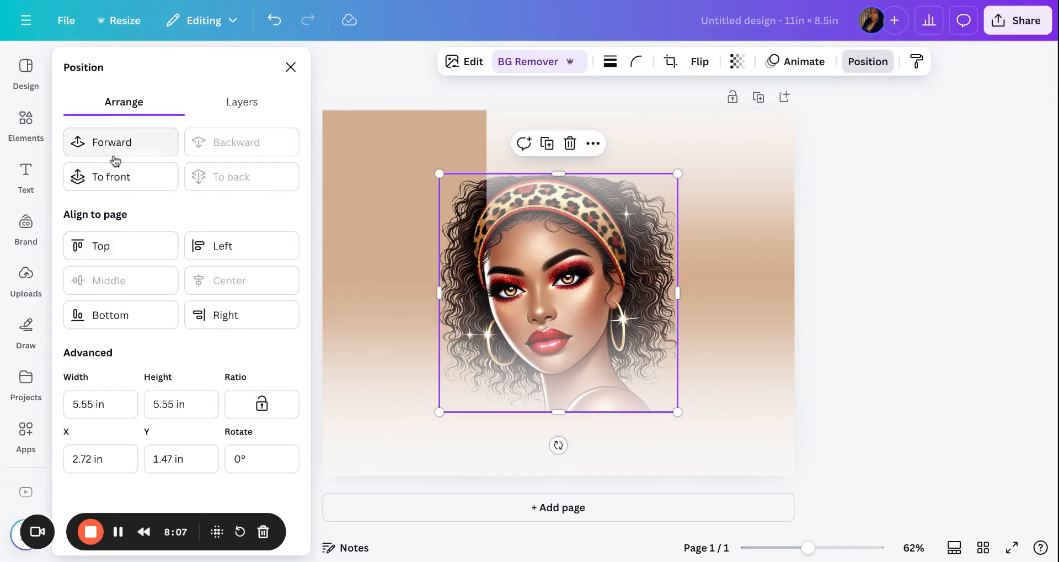
{"action": "left_click", "coordinate": [126, 185]}
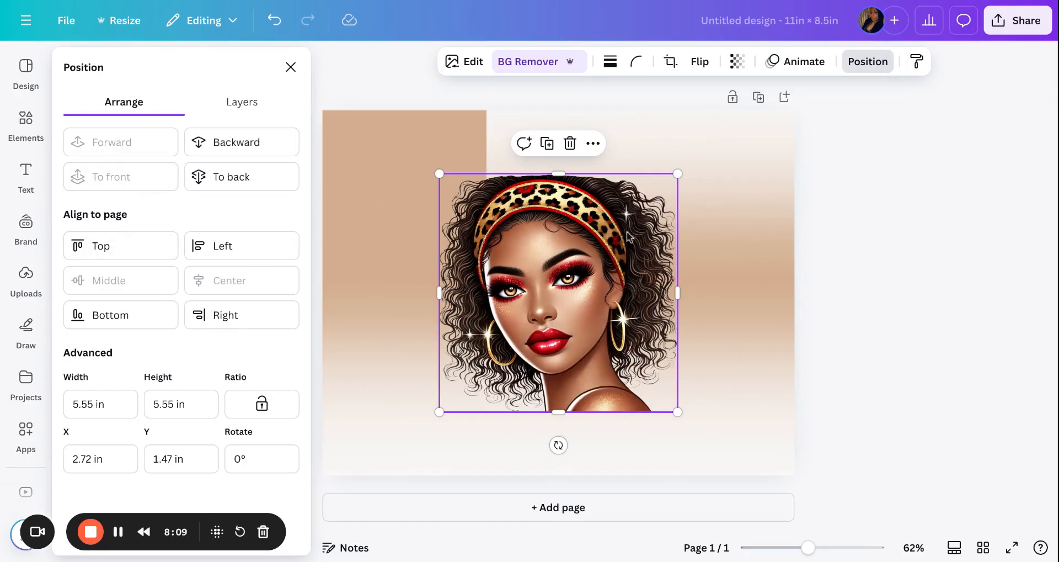
{"action": "left_click_drag", "start_coordinate": [743, 141], "coordinate": [580, 149]}
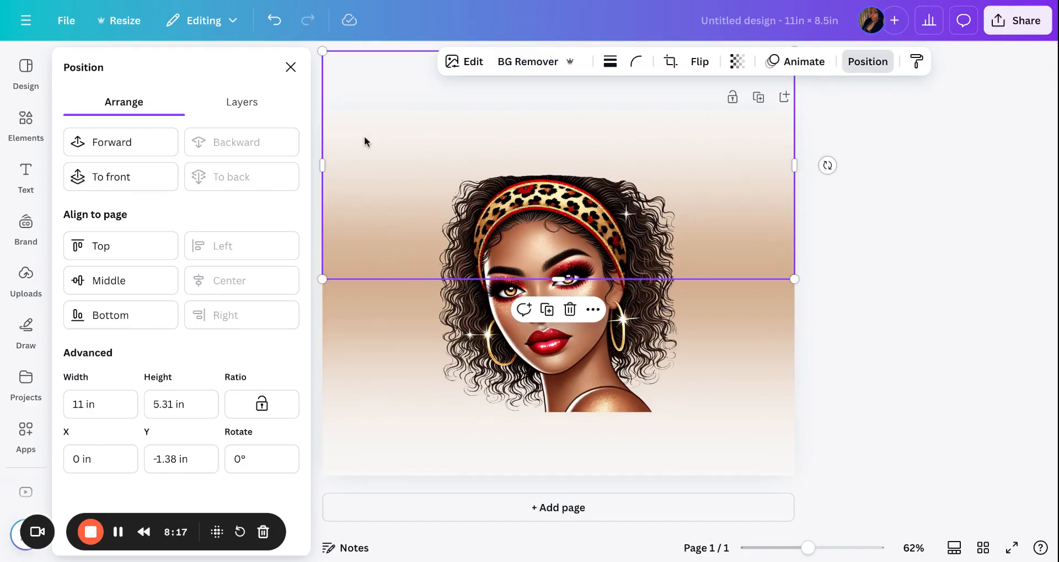
Lock the upper and lower white gradients together in place
{"action": "left_click", "coordinate": [341, 404], "text": "shift"}
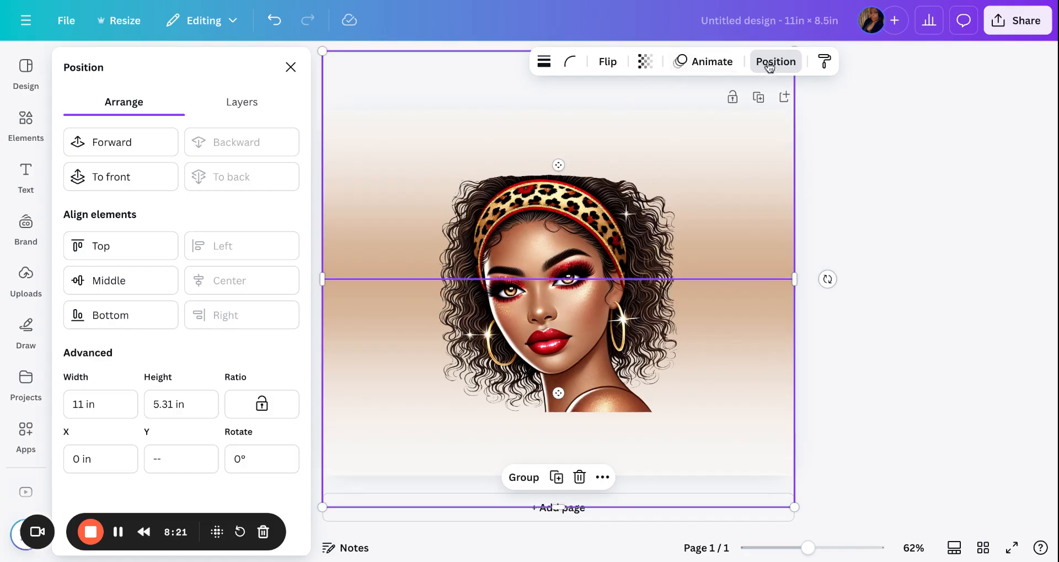
{"action": "left_click", "coordinate": [603, 476]}
{"action": "left_click", "coordinate": [637, 370]}
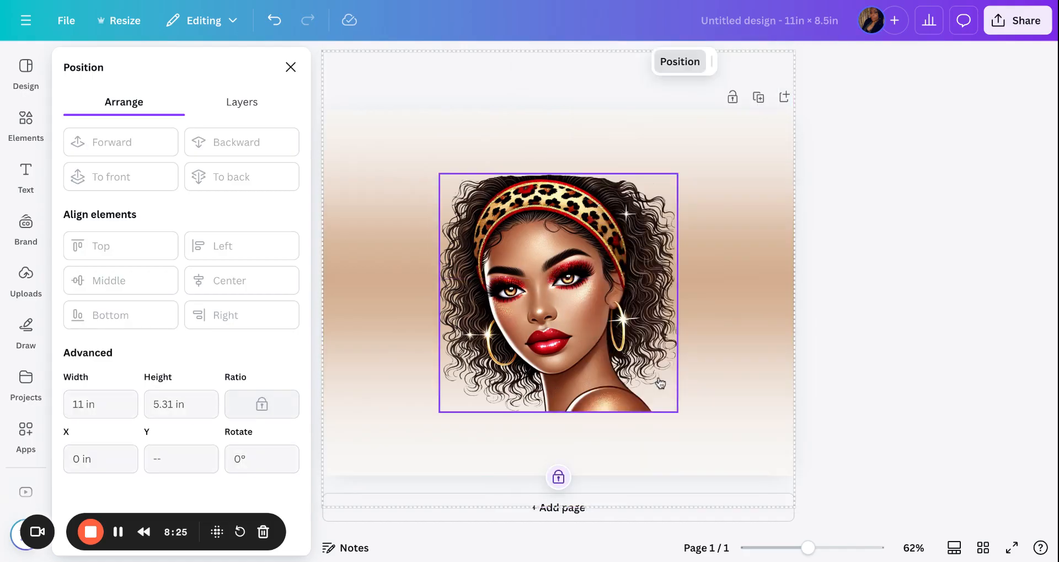
Move the portrait slightly up the page to about Y 1.16 in, centred horizontally
{"action": "left_click_drag", "start_coordinate": [568, 345], "coordinate": [650, 333]}
{"action": "left_click_drag", "start_coordinate": [435, 177], "coordinate": [554, 252]}
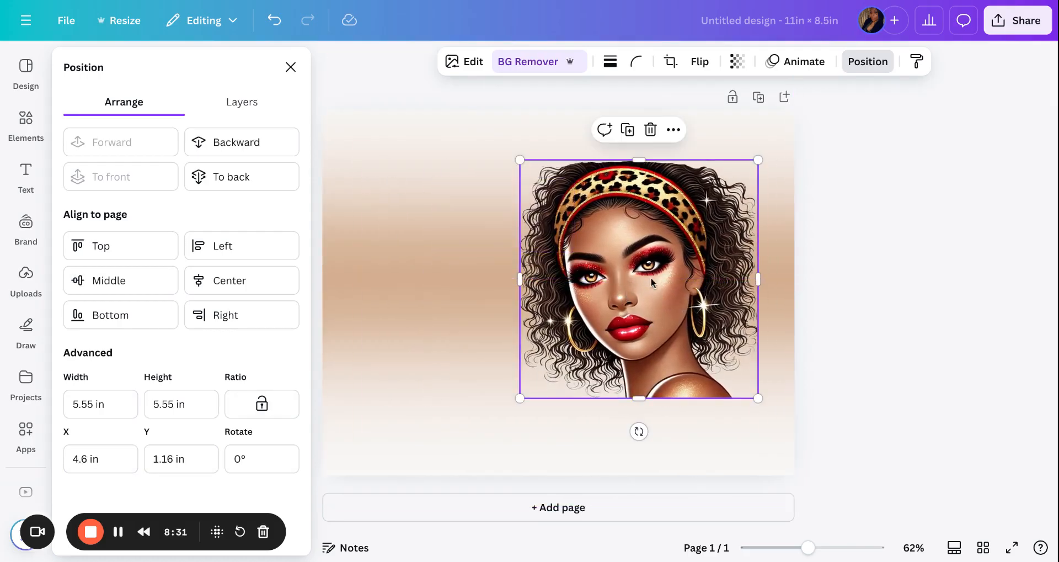
{"action": "left_click_drag", "start_coordinate": [651, 277], "coordinate": [571, 278]}
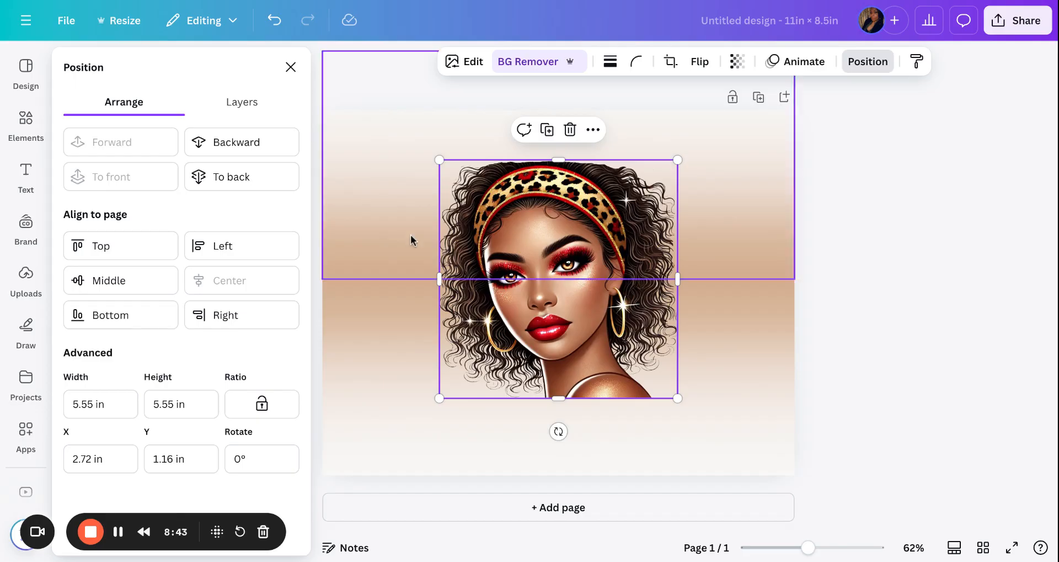
Search the elements library for "cheetah print" and show all matching graphics
{"action": "left_click", "coordinate": [26, 119]}
{"action": "left_click", "coordinate": [149, 70]}
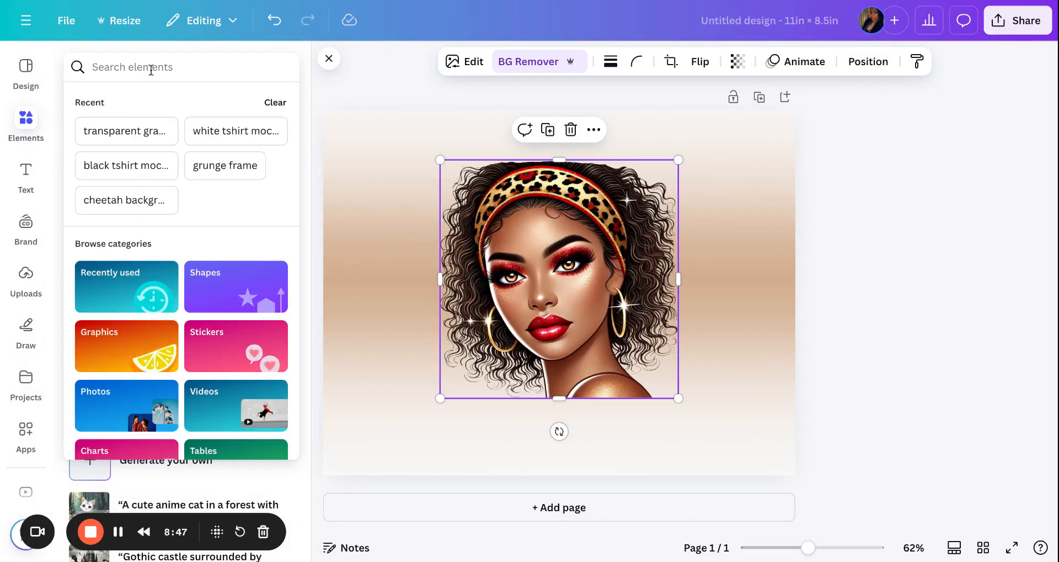
{"action": "type", "text": "cheetah print"}
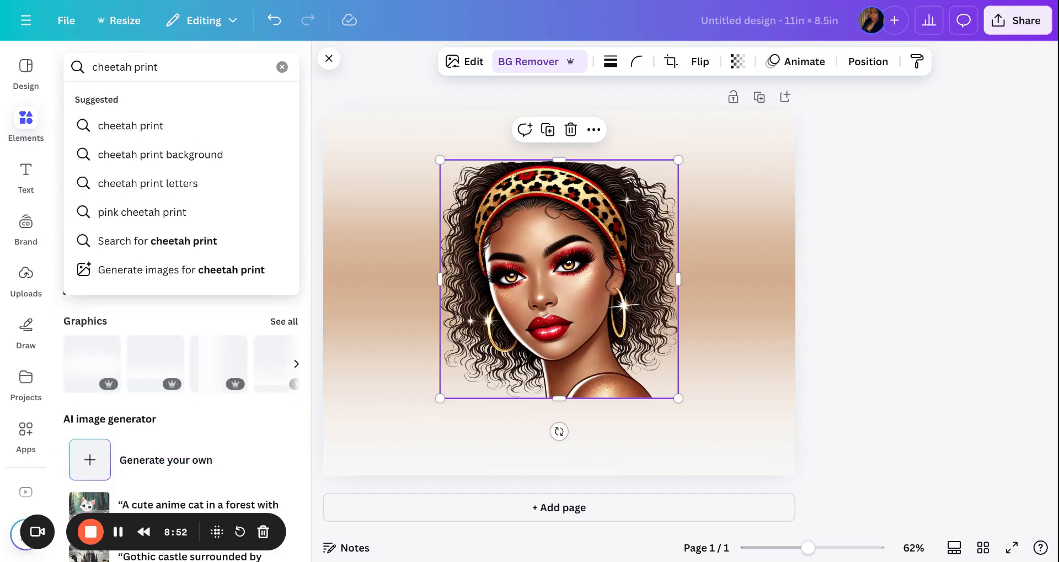
{"action": "key", "text": "Return"}
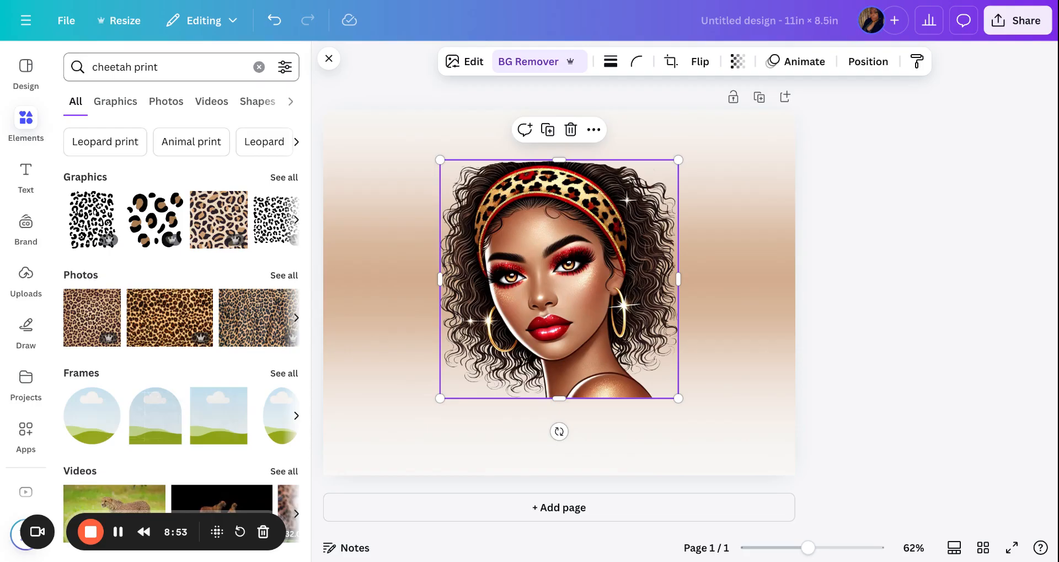
{"action": "left_click", "coordinate": [284, 177]}
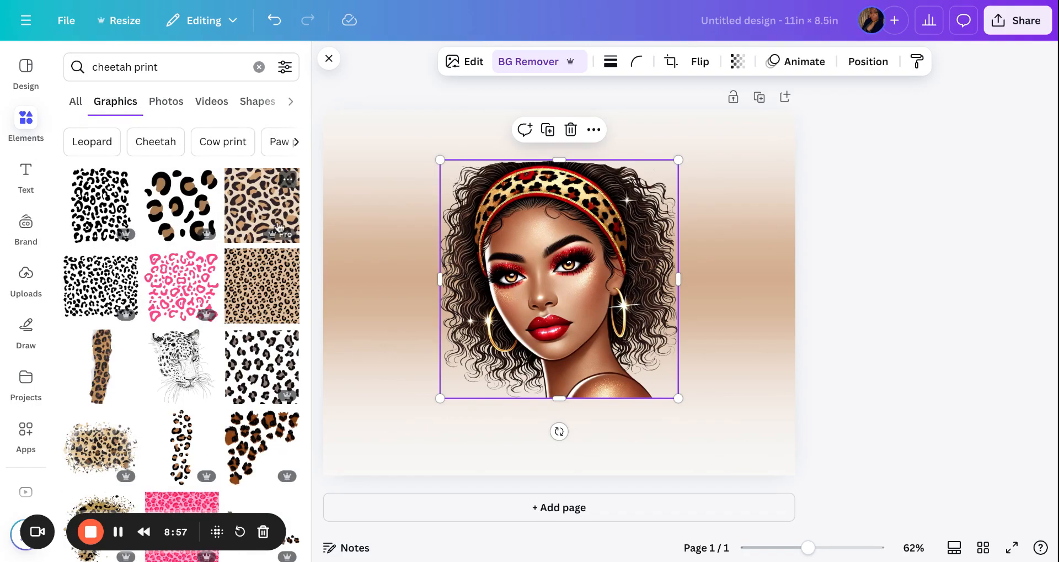
Add the "Golden Distressed Leopard Print Background" graphic to the page and view its details
{"action": "scroll", "coordinate": [242, 262], "scroll_direction": "down", "scroll_amount": 5}
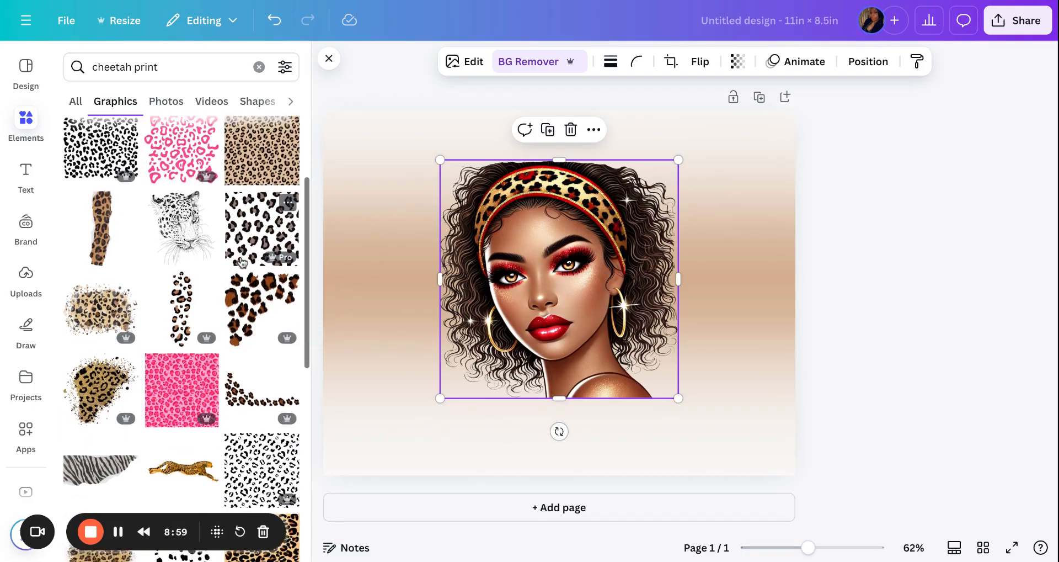
{"action": "scroll", "coordinate": [260, 249], "scroll_direction": "down", "scroll_amount": 5}
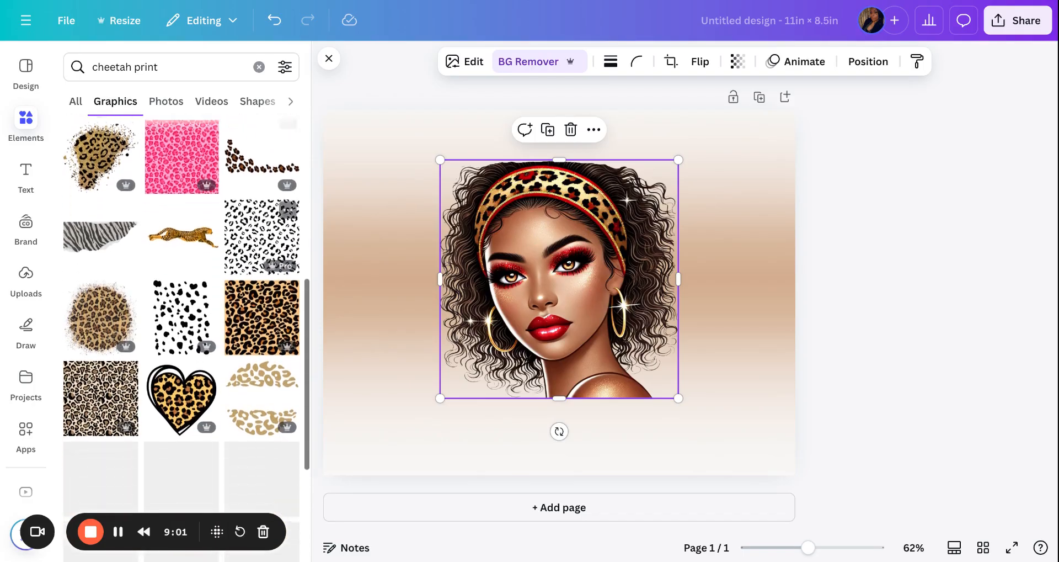
{"action": "scroll", "coordinate": [259, 231], "scroll_direction": "down", "scroll_amount": 5}
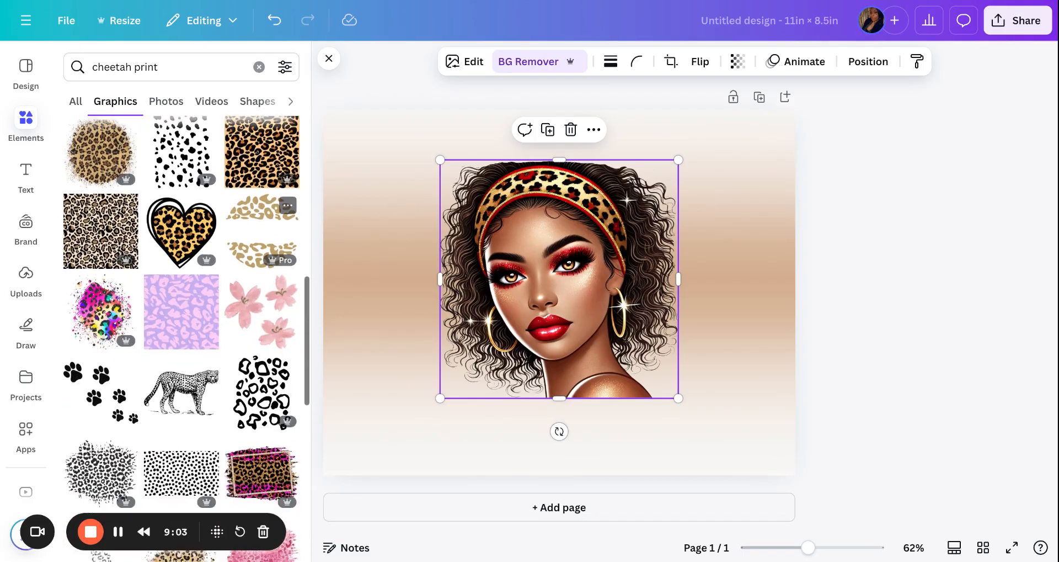
{"action": "scroll", "coordinate": [262, 229], "scroll_direction": "down", "scroll_amount": 3}
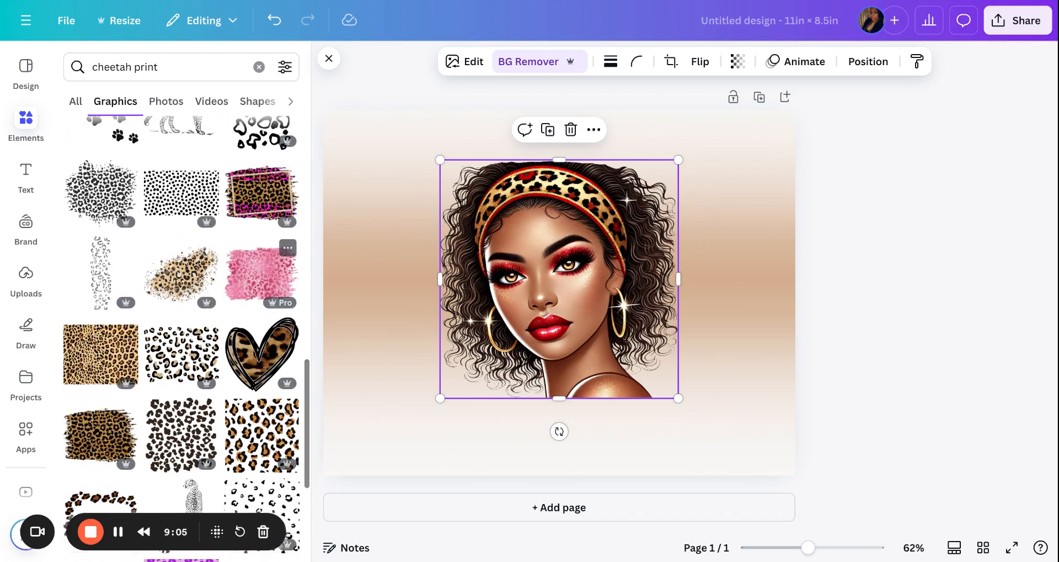
{"action": "scroll", "coordinate": [263, 237], "scroll_direction": "down", "scroll_amount": 6}
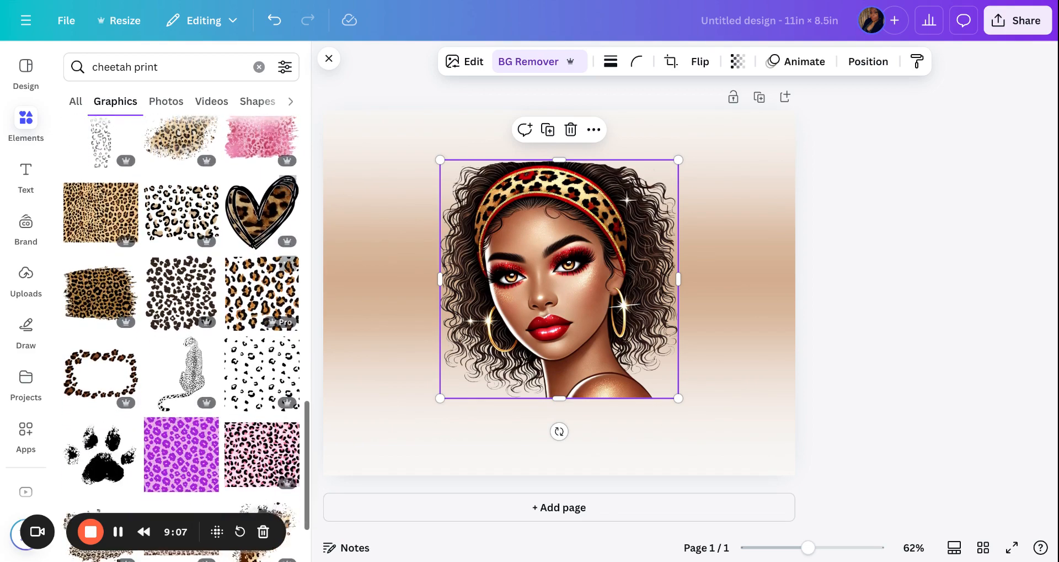
{"action": "scroll", "coordinate": [182, 309], "scroll_direction": "down", "scroll_amount": 4}
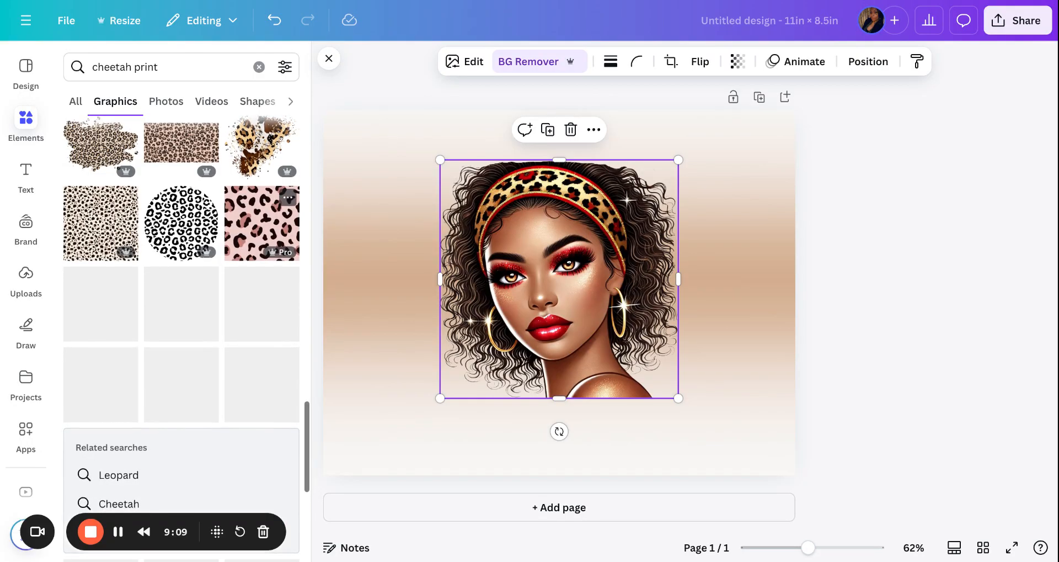
{"action": "scroll", "coordinate": [182, 246], "scroll_direction": "down", "scroll_amount": 8}
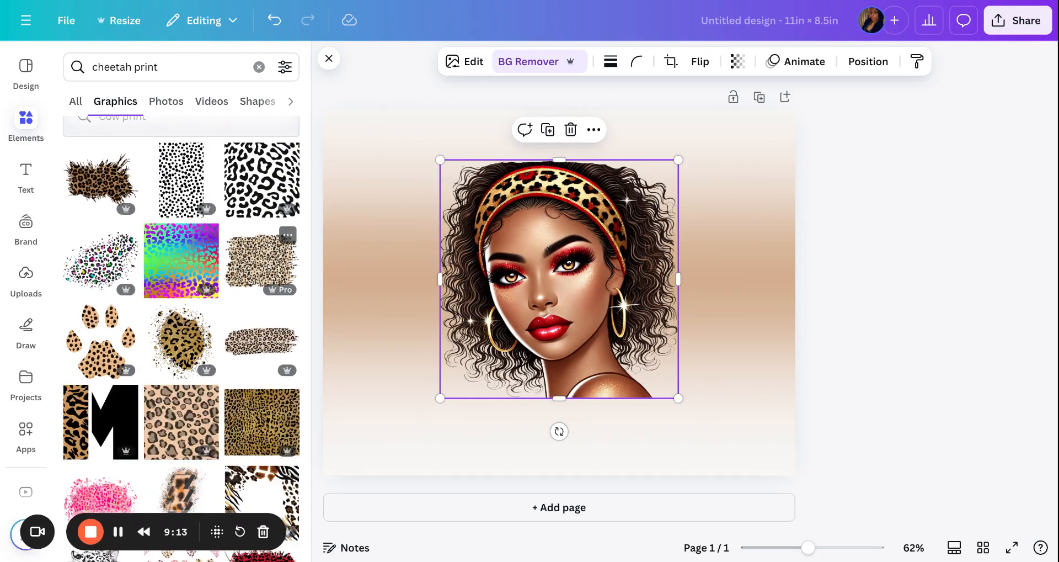
{"action": "left_click", "coordinate": [173, 348]}
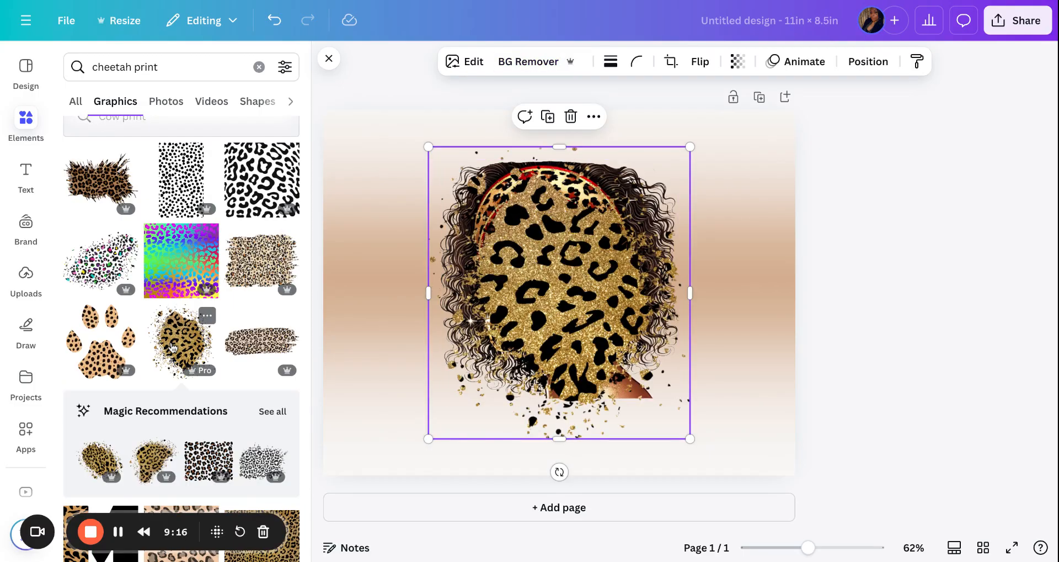
{"action": "left_click", "coordinate": [210, 317]}
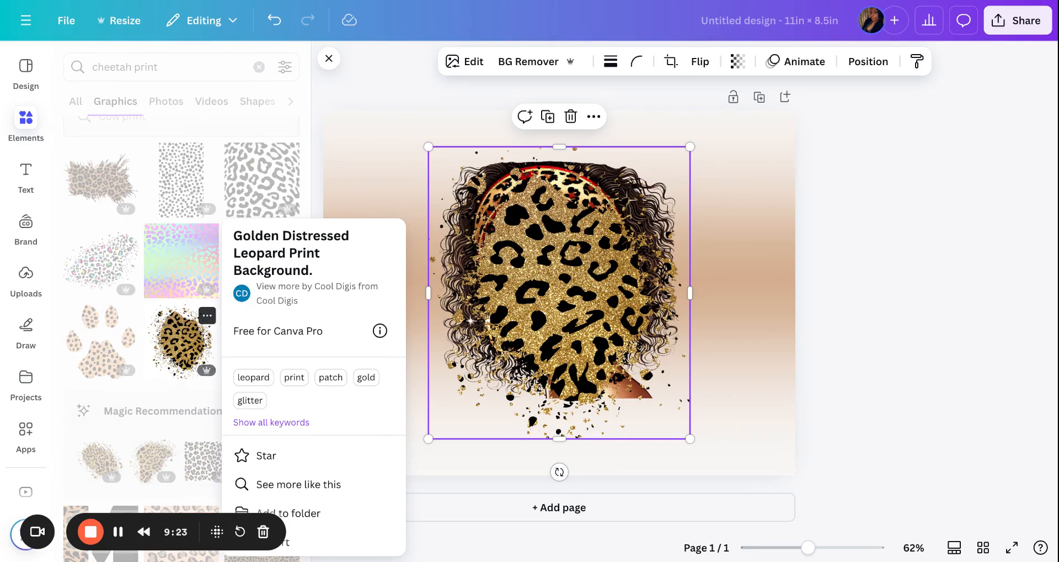
{"action": "left_click", "coordinate": [384, 200]}
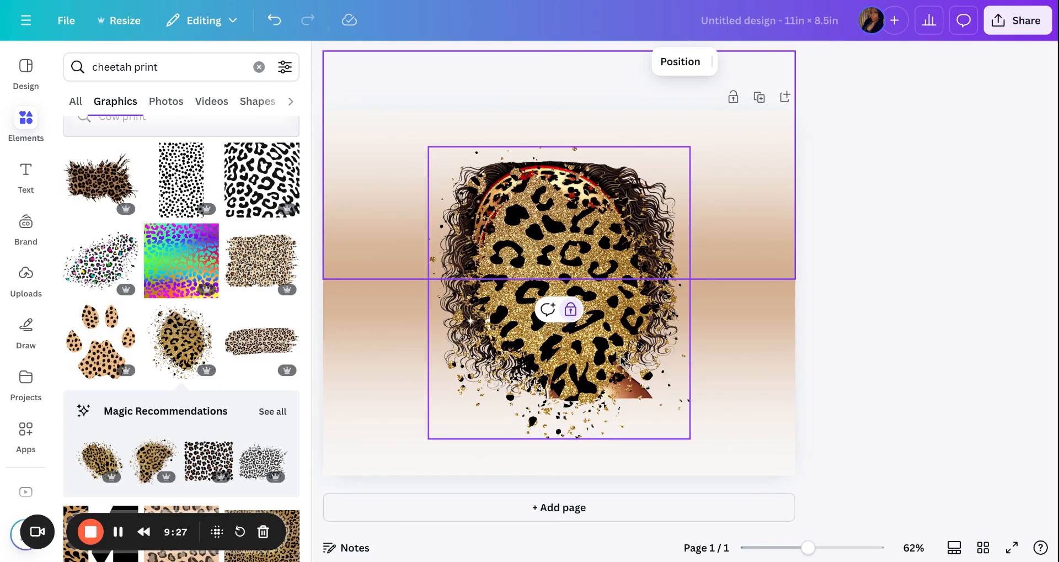
Move the gold leopard print splatter to the page's left side and rotate it
{"action": "left_click_drag", "start_coordinate": [614, 328], "coordinate": [547, 305]}
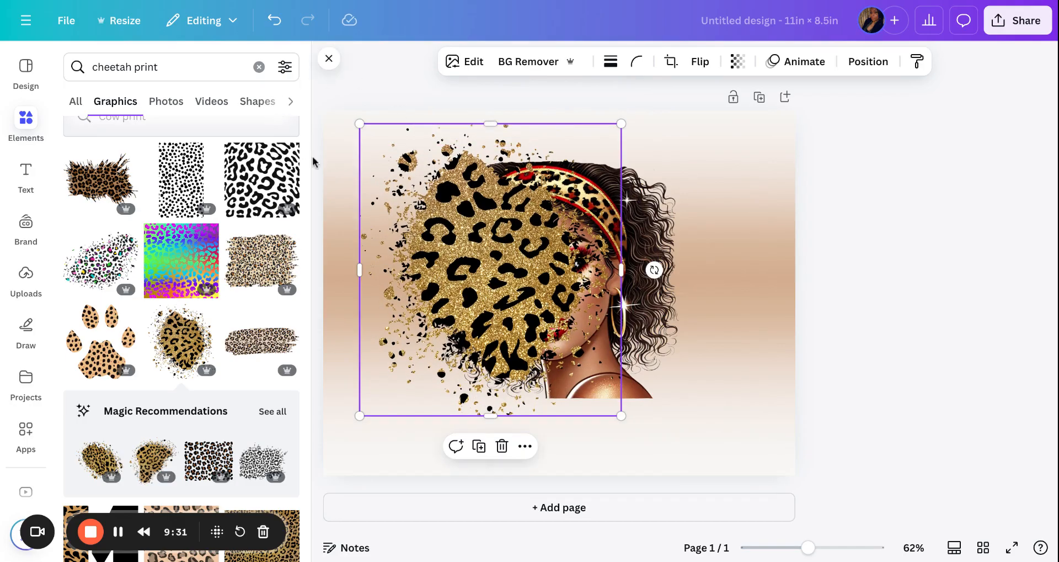
{"action": "left_click", "coordinate": [328, 64]}
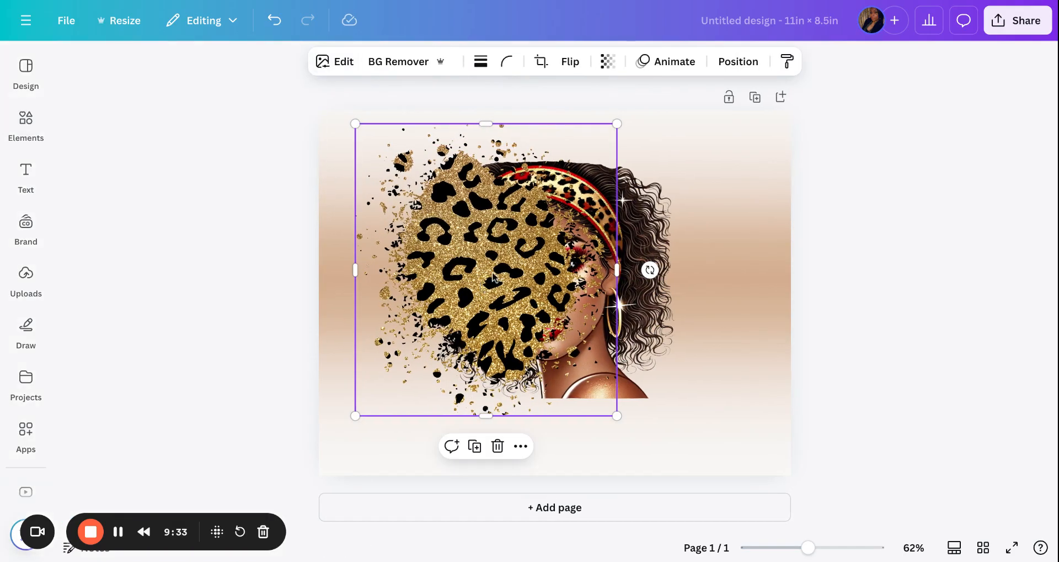
{"action": "left_click_drag", "start_coordinate": [503, 323], "coordinate": [410, 256]}
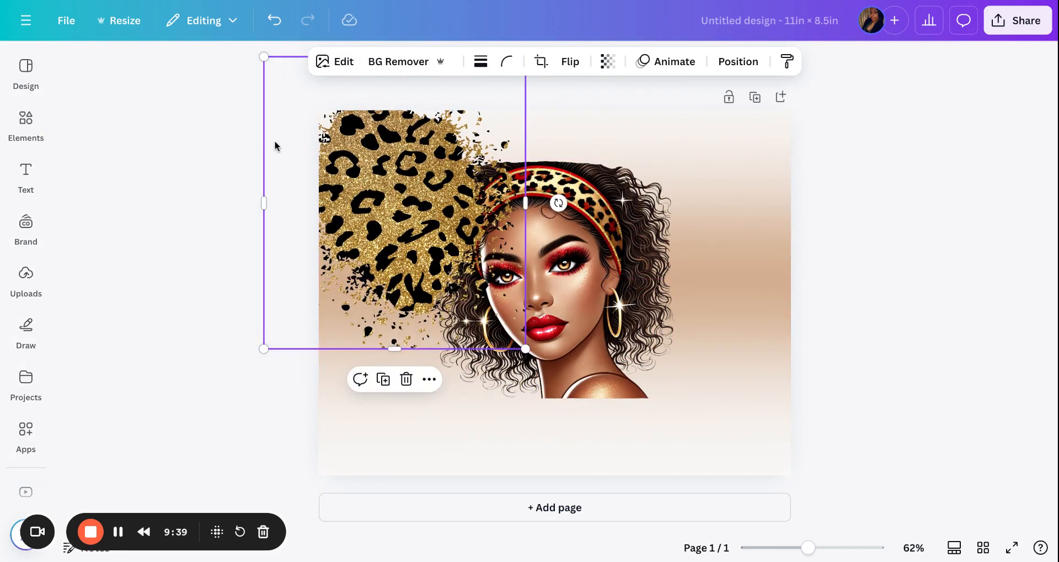
{"action": "left_click_drag", "start_coordinate": [396, 285], "coordinate": [409, 362]}
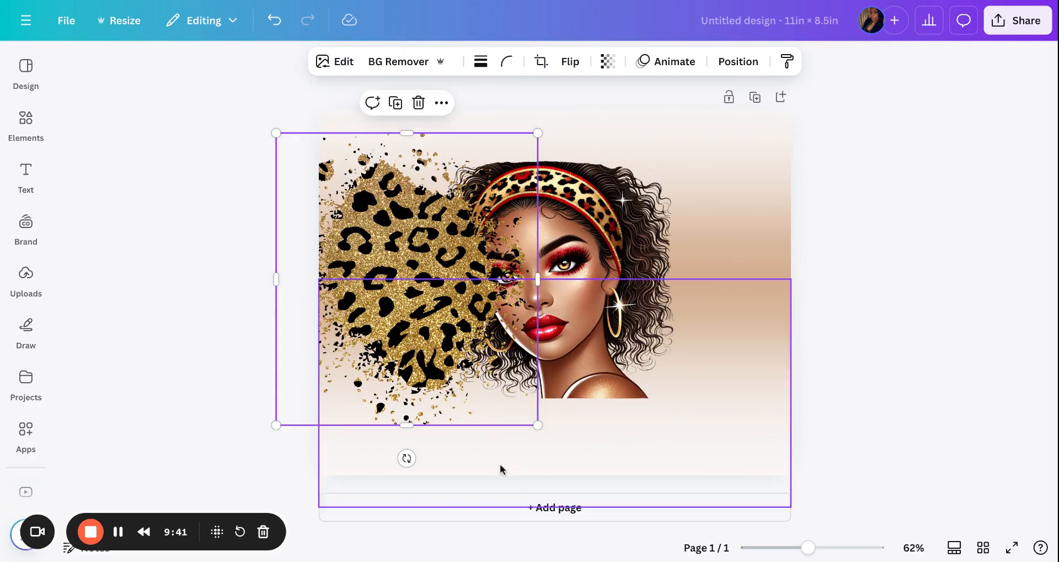
{"action": "left_click_drag", "start_coordinate": [407, 457], "coordinate": [541, 396]}
Place a copy of the leopard print splatter over the page's lower-right corner and rotate it to fit
{"action": "left_click_drag", "start_coordinate": [439, 302], "coordinate": [754, 419]}
{"action": "left_click", "coordinate": [370, 430]}
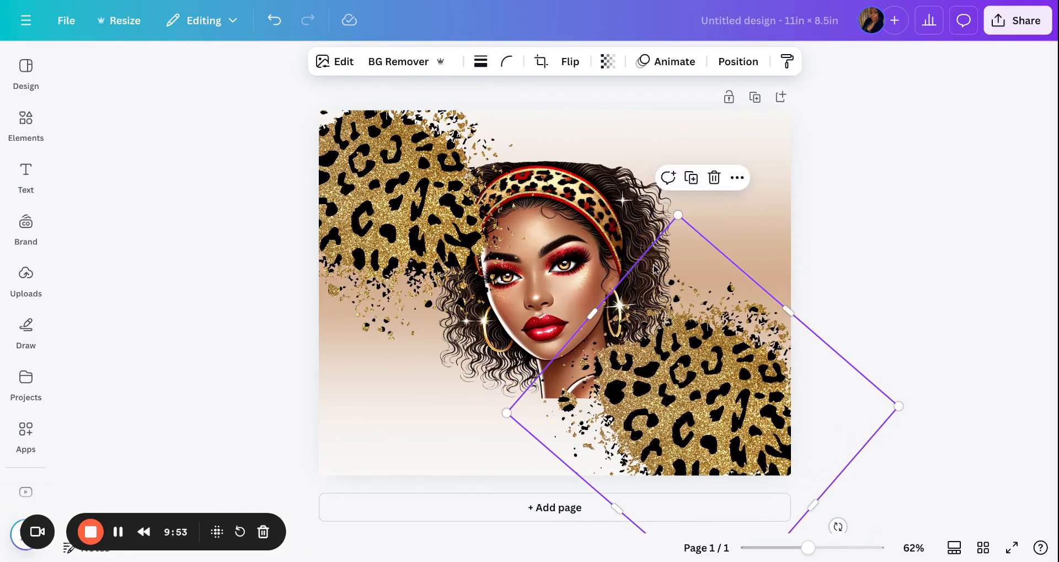
{"action": "scroll", "coordinate": [828, 442], "scroll_direction": "down", "scroll_amount": 3}
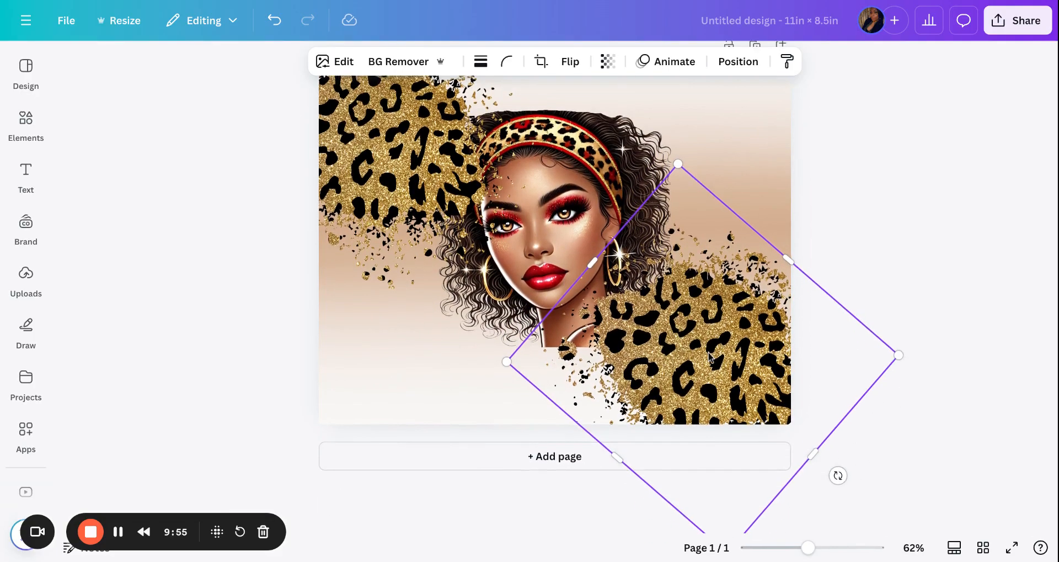
{"action": "left_click_drag", "start_coordinate": [839, 403], "coordinate": [622, 362]}
{"action": "left_click_drag", "start_coordinate": [585, 333], "coordinate": [583, 327]}
Place a rotated copy of the leopard print splatter over the lower-left corner and another over the upper-right corner
{"action": "left_click_drag", "start_coordinate": [718, 325], "coordinate": [406, 399]}
{"action": "left_click", "coordinate": [701, 140]}
{"action": "left_click_drag", "start_coordinate": [248, 354], "coordinate": [298, 497]}
{"action": "mouse_move", "coordinate": [448, 427]}
{"action": "left_mouse_down"}
{"action": "mouse_move", "coordinate": [410, 439]}
{"action": "mouse_move", "coordinate": [441, 443]}
{"action": "left_mouse_up"}
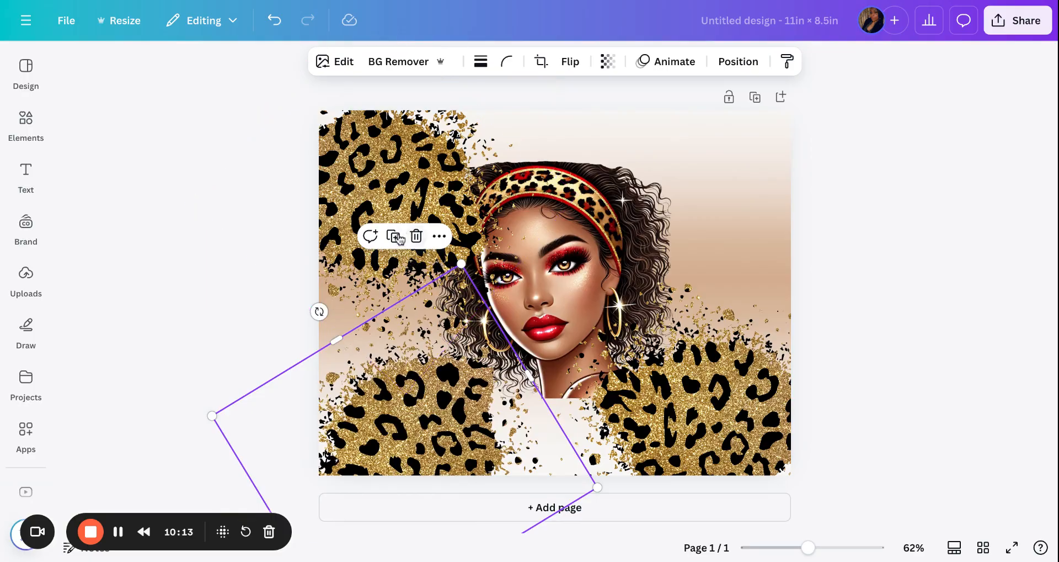
{"action": "left_click_drag", "start_coordinate": [439, 386], "coordinate": [756, 113]}
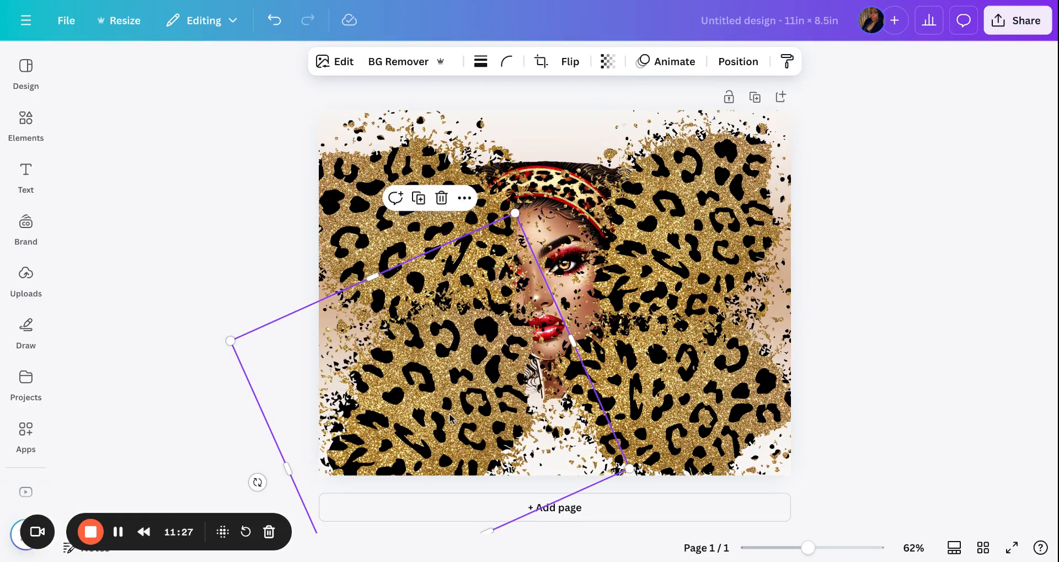
Select all four leopard print splatters and send them backward behind the portrait
{"action": "left_click", "coordinate": [407, 179], "text": "shift"}
{"action": "left_click", "coordinate": [711, 221], "text": "shift"}
{"action": "left_click", "coordinate": [717, 368], "text": "shift"}
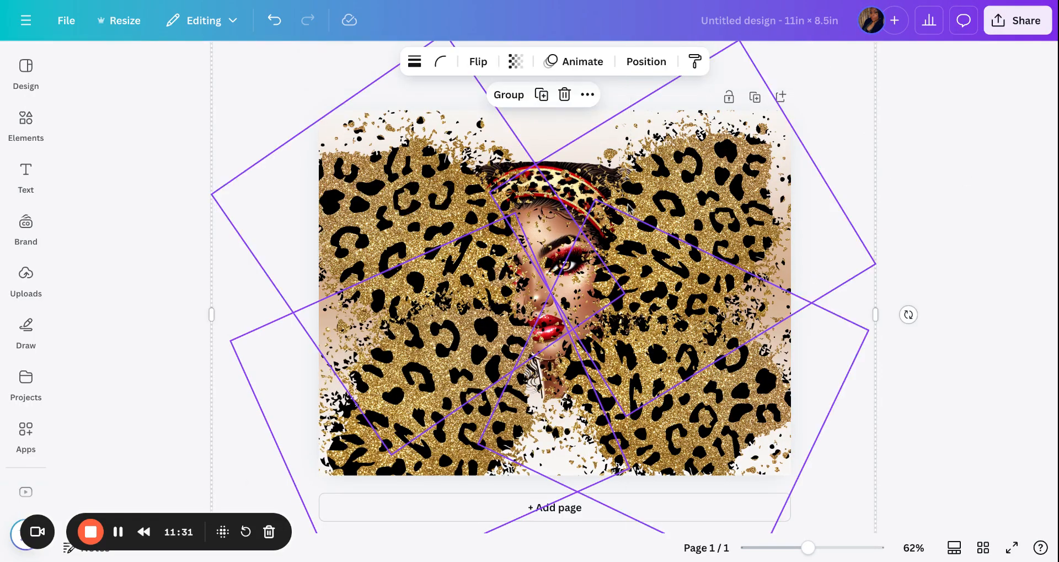
{"action": "left_click", "coordinate": [588, 95]}
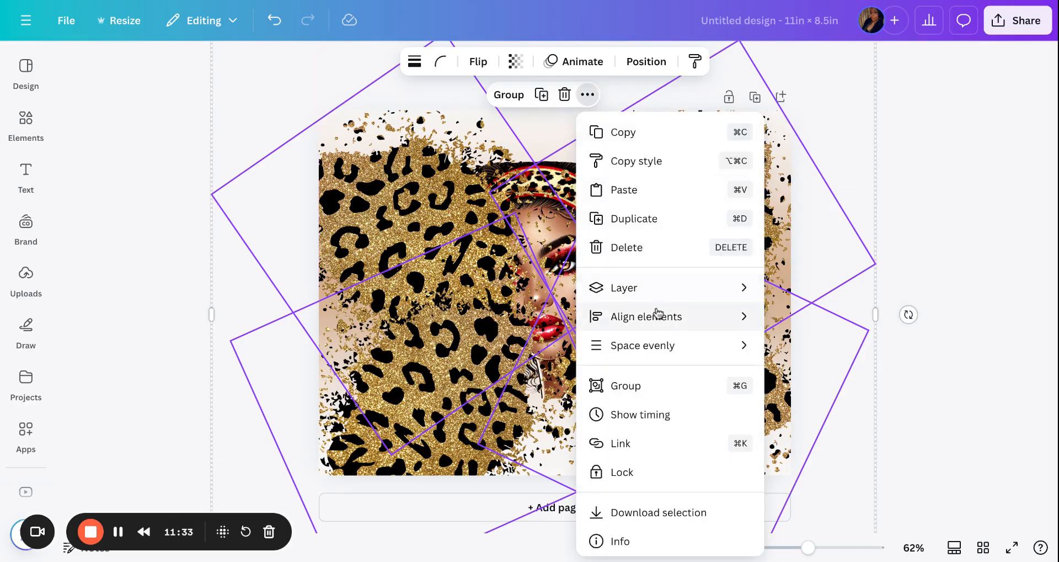
{"action": "mouse_move", "coordinate": [677, 293]}
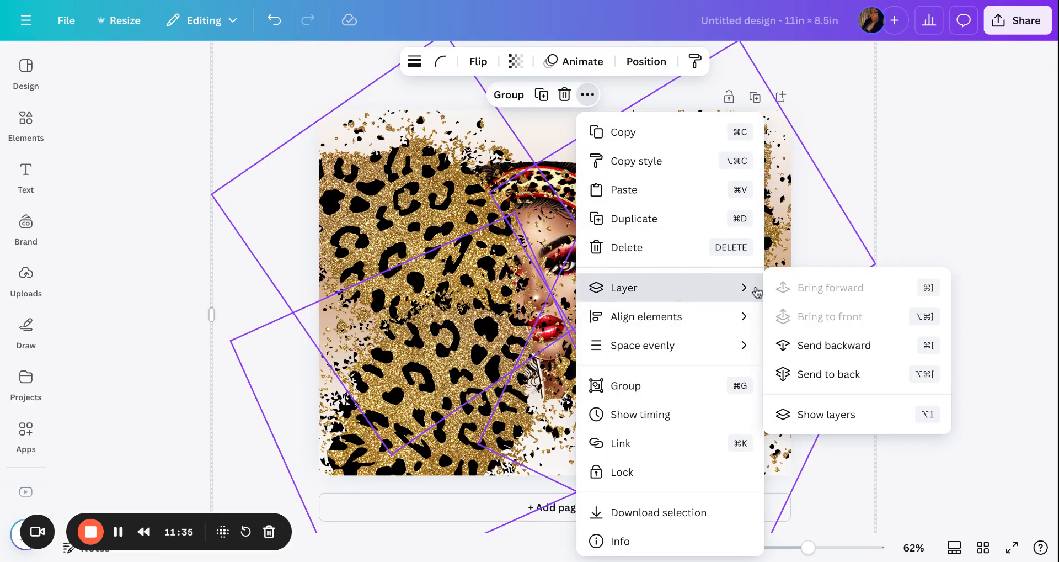
{"action": "left_click", "coordinate": [849, 346]}
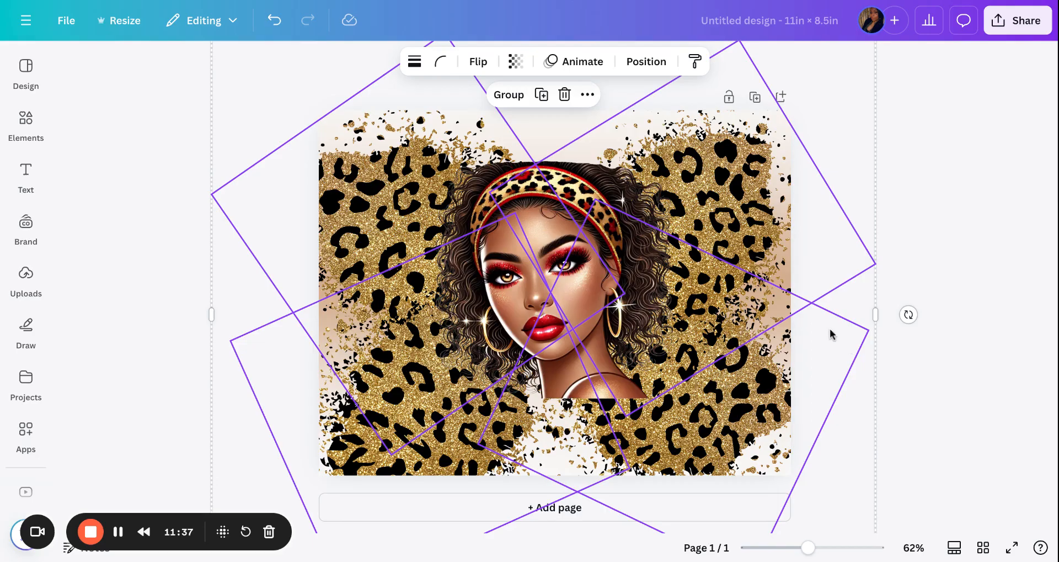
{"action": "scroll", "coordinate": [739, 298], "scroll_direction": "down", "scroll_amount": 1}
{"action": "scroll", "coordinate": [739, 299], "scroll_direction": "up", "scroll_amount": 1}
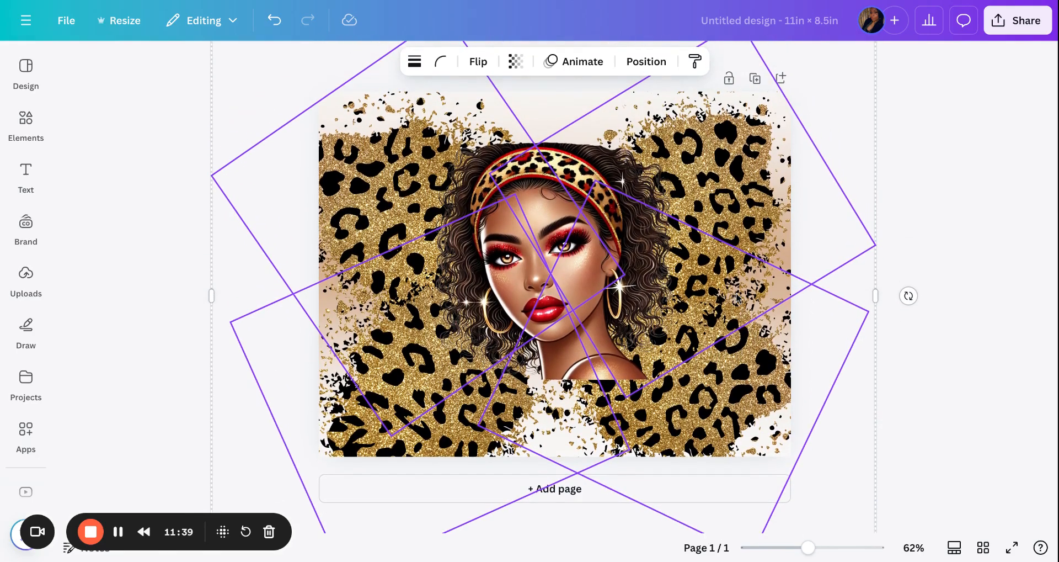
Scale down the four selected leopard print splatters together and recenter them behind the portrait
{"action": "scroll", "coordinate": [795, 452], "scroll_direction": "down", "scroll_amount": 1}
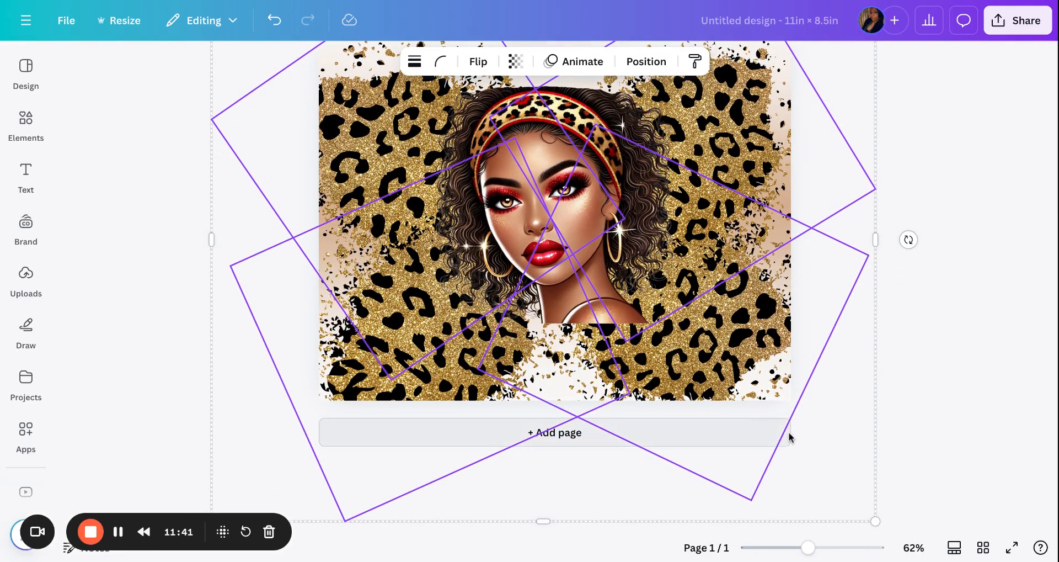
{"action": "left_click_drag", "start_coordinate": [876, 521], "coordinate": [827, 493]}
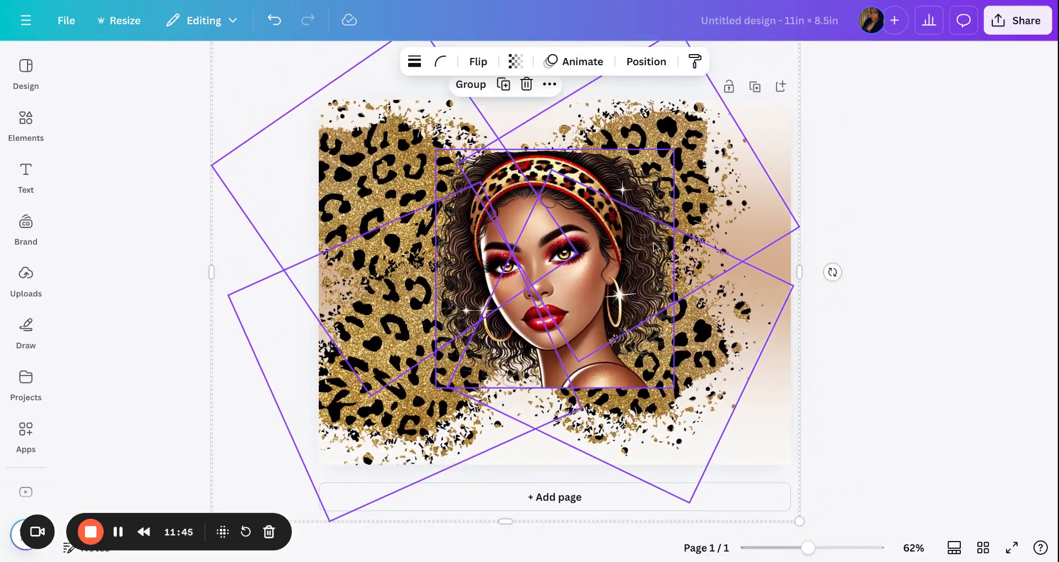
{"action": "left_click_drag", "start_coordinate": [688, 191], "coordinate": [727, 225]}
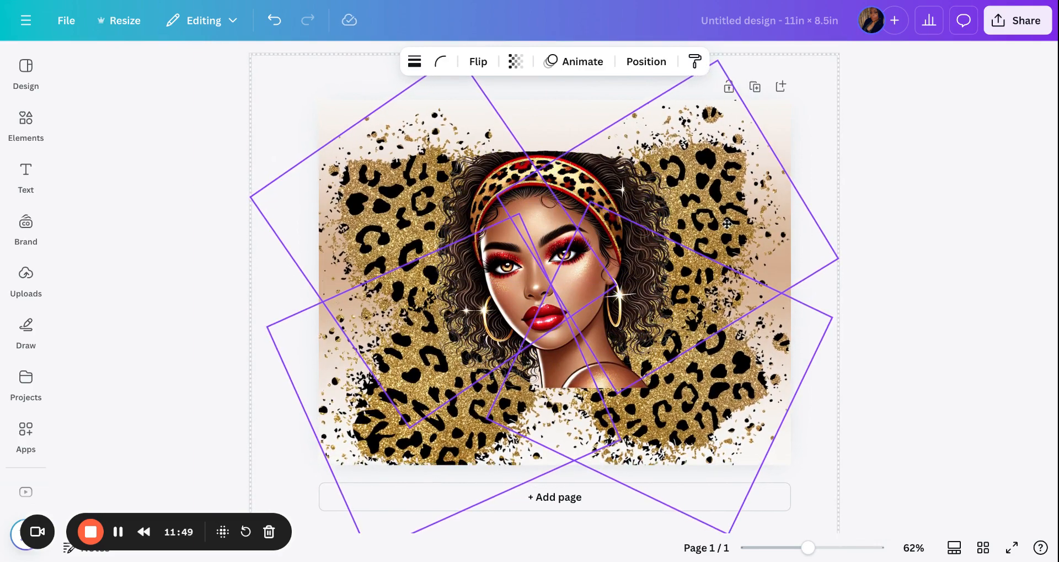
{"action": "scroll", "coordinate": [731, 243], "scroll_direction": "down", "scroll_amount": 1}
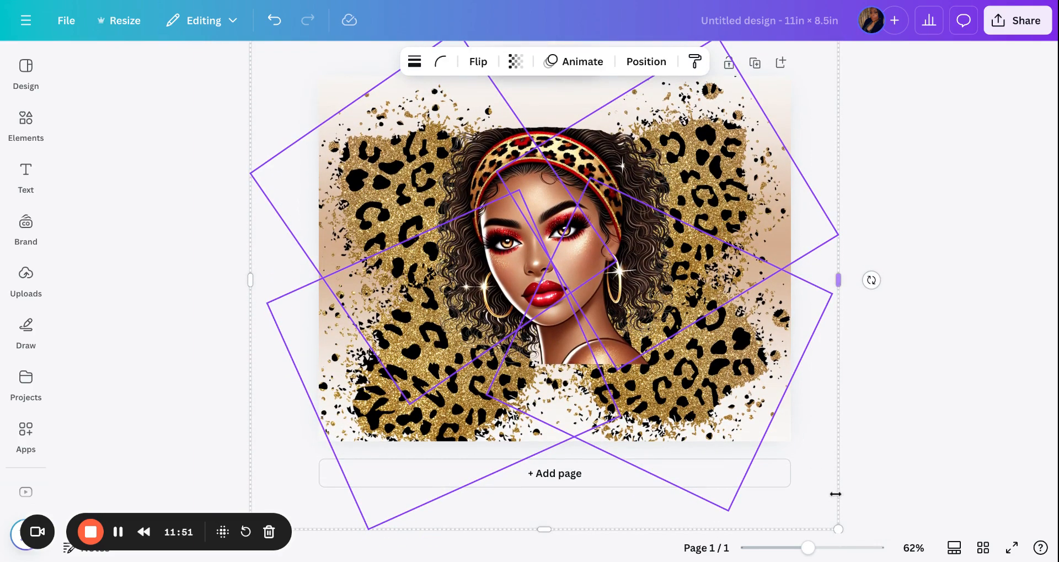
{"action": "left_click_drag", "start_coordinate": [839, 530], "coordinate": [801, 499]}
{"action": "left_click_drag", "start_coordinate": [673, 195], "coordinate": [707, 213]}
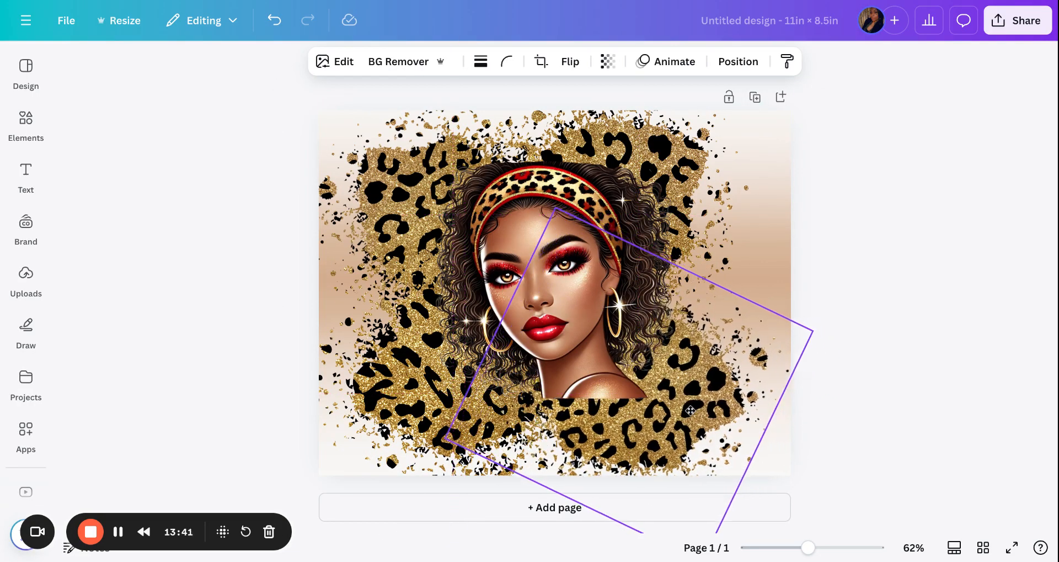
Fine-tune the placement of the lower-right and upper-right leopard print splatters around the portrait
{"action": "left_click_drag", "start_coordinate": [690, 411], "coordinate": [697, 402]}
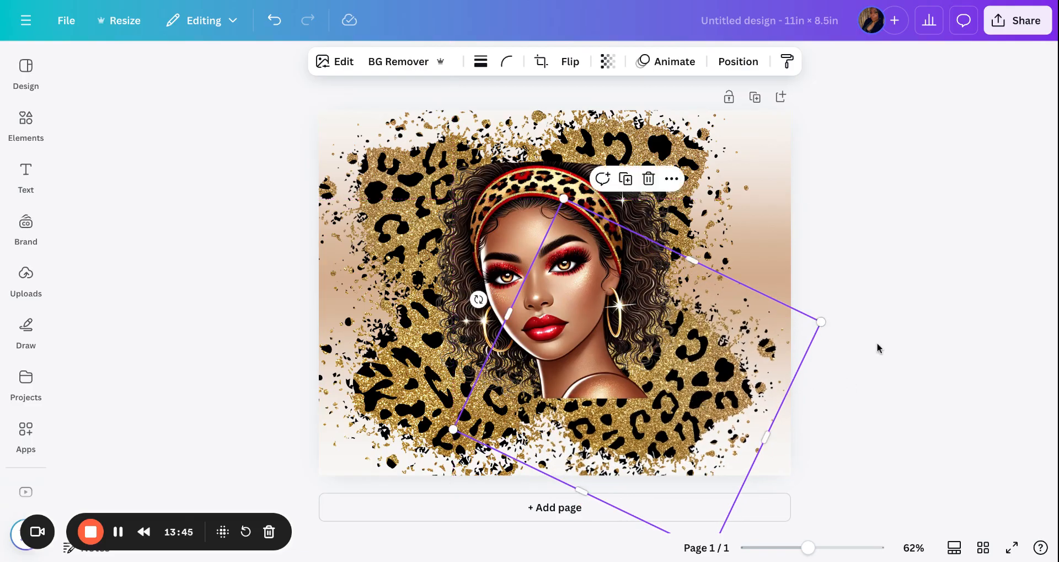
{"action": "left_click", "coordinate": [995, 325]}
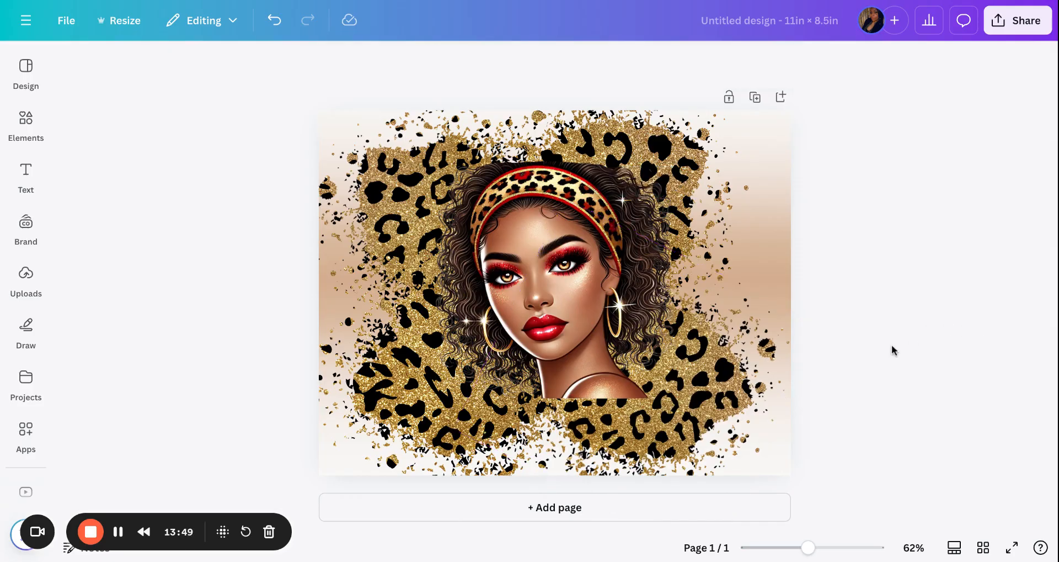
{"action": "left_click", "coordinate": [692, 177]}
{"action": "left_click_drag", "start_coordinate": [692, 178], "coordinate": [690, 165]}
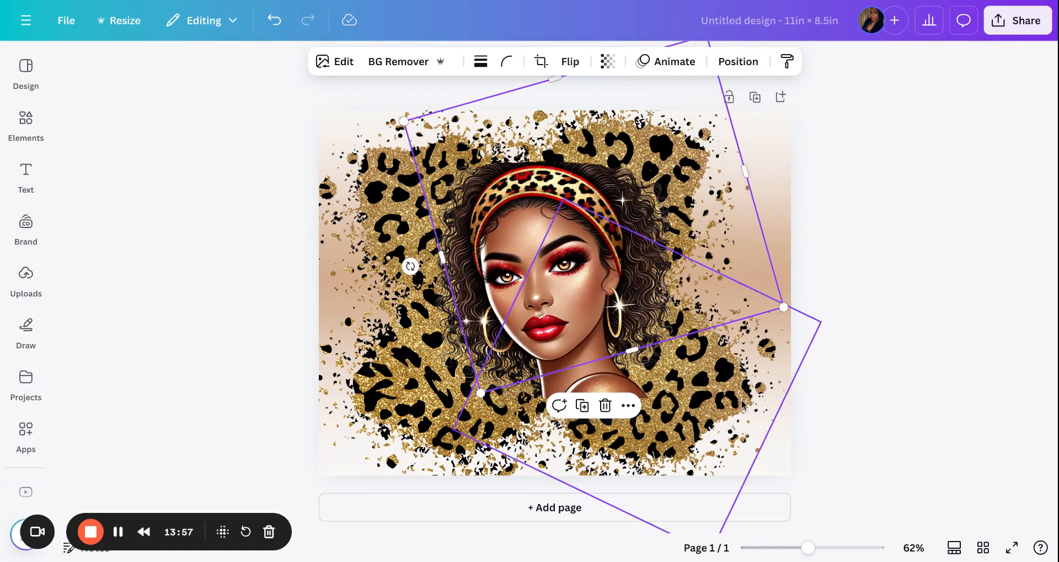
{"action": "left_click", "coordinate": [823, 338]}
{"action": "left_click", "coordinate": [595, 304]}
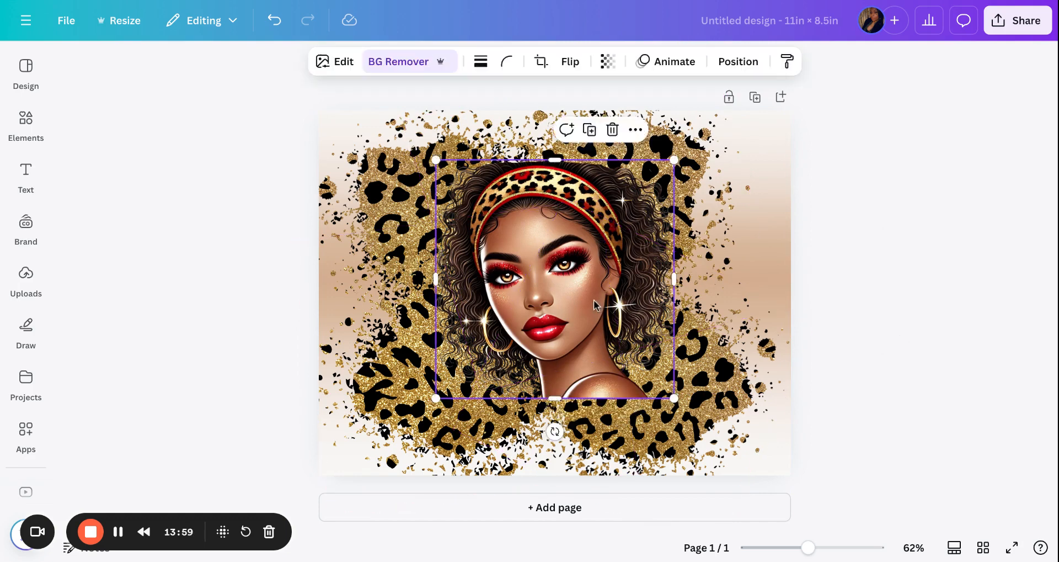
{"action": "left_click_drag", "start_coordinate": [593, 307], "coordinate": [594, 305]}
{"action": "left_click", "coordinate": [922, 279]}
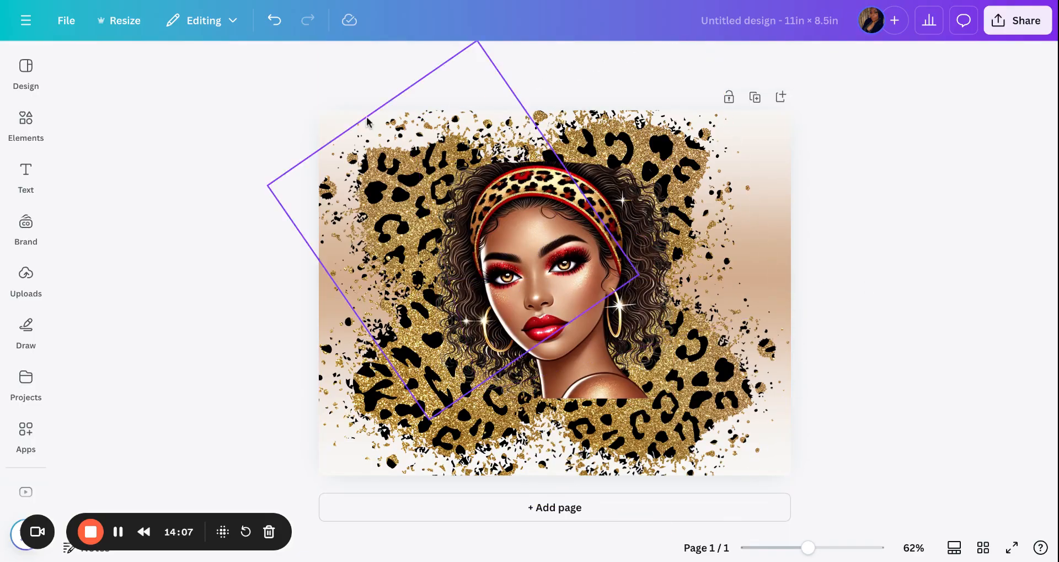
Group the portrait with the four leopard print splatters and scale the group down, centered on the page
{"action": "left_click_drag", "start_coordinate": [276, 101], "coordinate": [928, 516]}
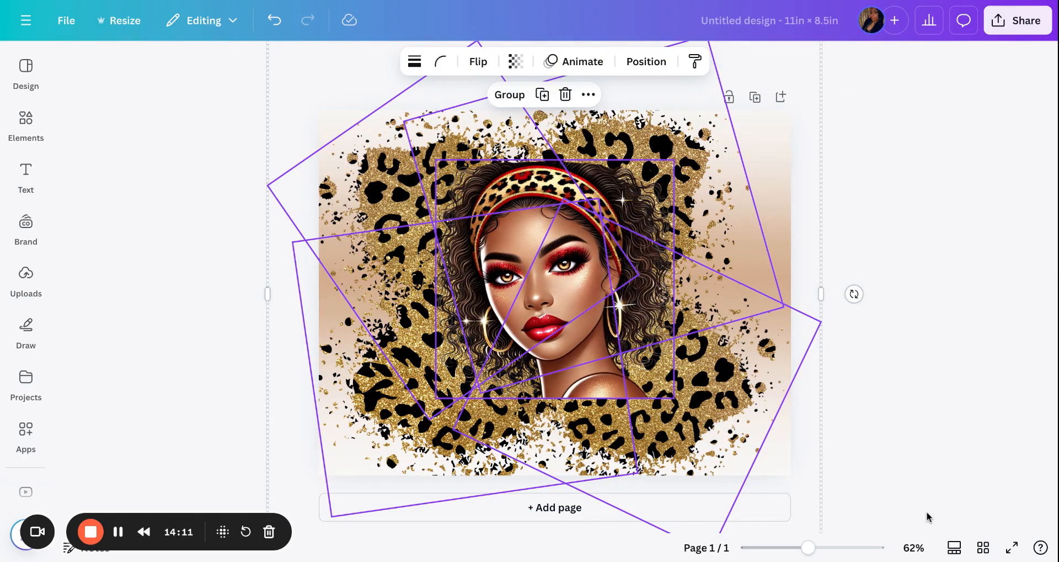
{"action": "left_click", "coordinate": [509, 95]}
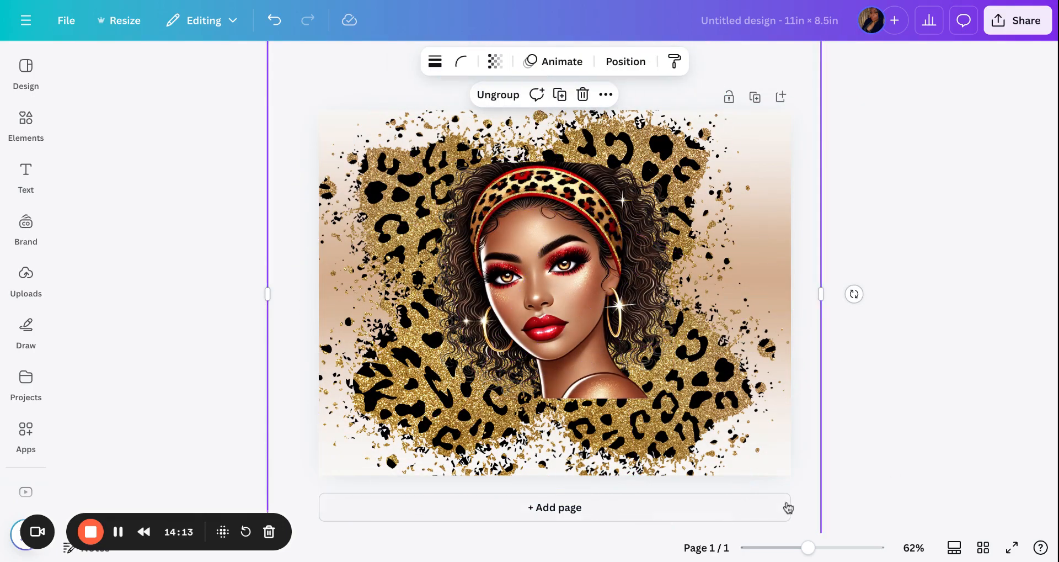
{"action": "scroll", "coordinate": [802, 453], "scroll_direction": "down", "scroll_amount": 1}
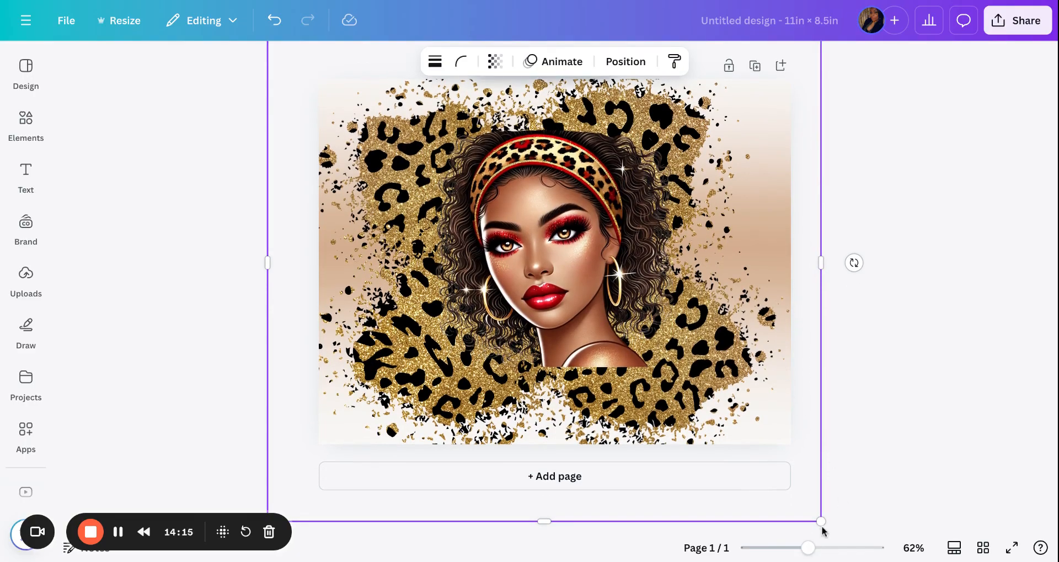
{"action": "left_click_drag", "start_coordinate": [822, 523], "coordinate": [692, 431]}
{"action": "left_click_drag", "start_coordinate": [481, 261], "coordinate": [550, 320]}
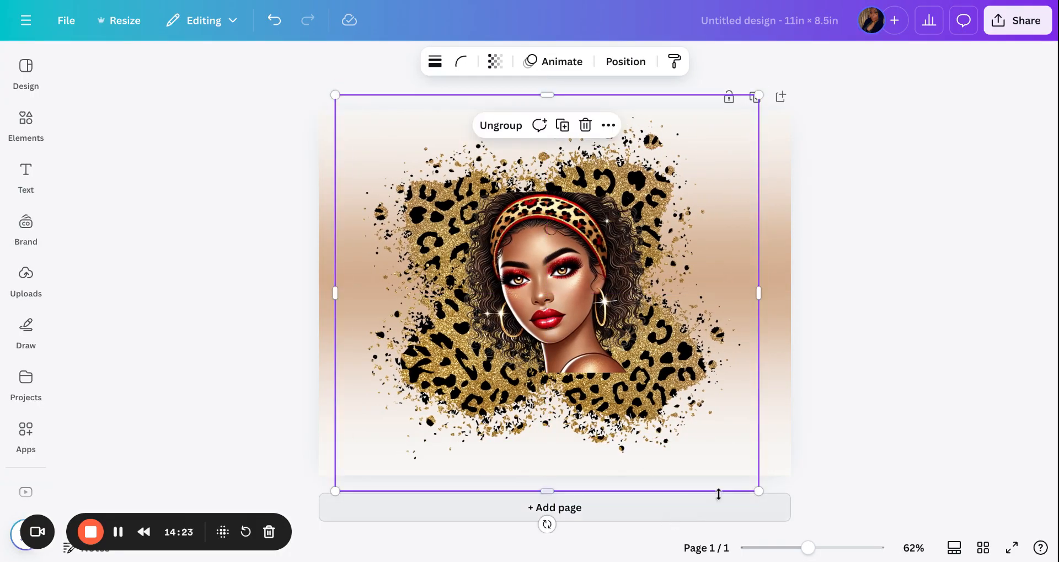
{"action": "left_click_drag", "start_coordinate": [760, 490], "coordinate": [745, 476]}
{"action": "mouse_move", "coordinate": [533, 302]}
{"action": "left_mouse_down"}
{"action": "mouse_move", "coordinate": [565, 302]}
{"action": "mouse_move", "coordinate": [542, 304]}
{"action": "left_mouse_up"}
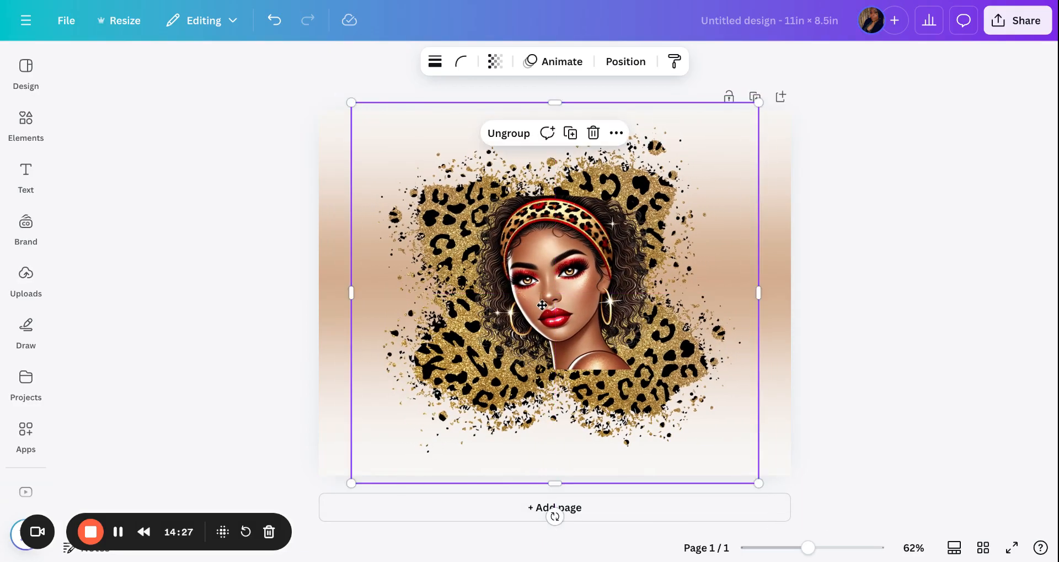
{"action": "left_click", "coordinate": [869, 321]}
Slightly enlarge the upper-left leopard print splatter behind the portrait
{"action": "left_click", "coordinate": [664, 288]}
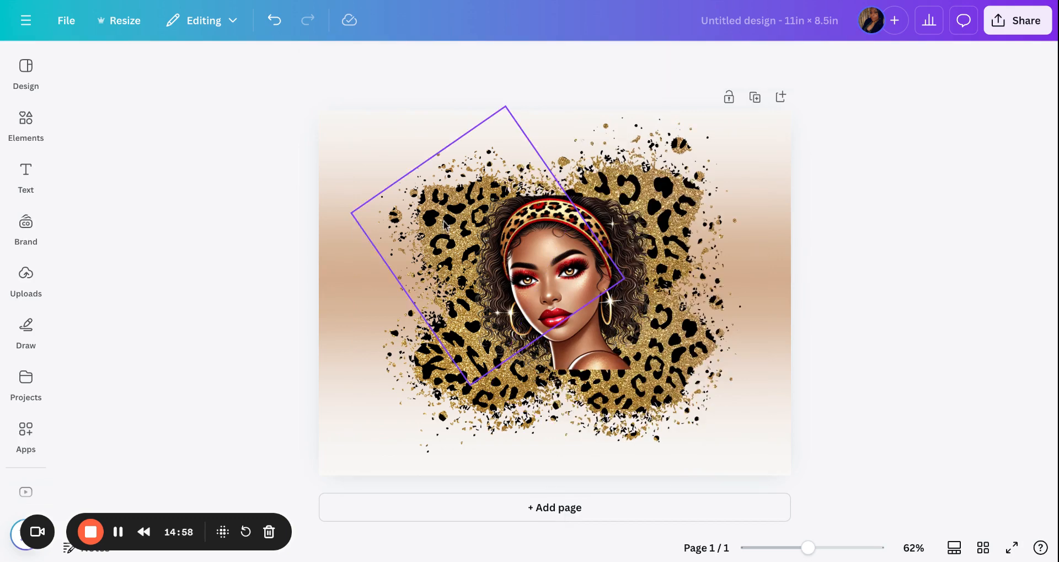
{"action": "left_click", "coordinate": [444, 220]}
{"action": "left_click_drag", "start_coordinate": [506, 107], "coordinate": [512, 92]}
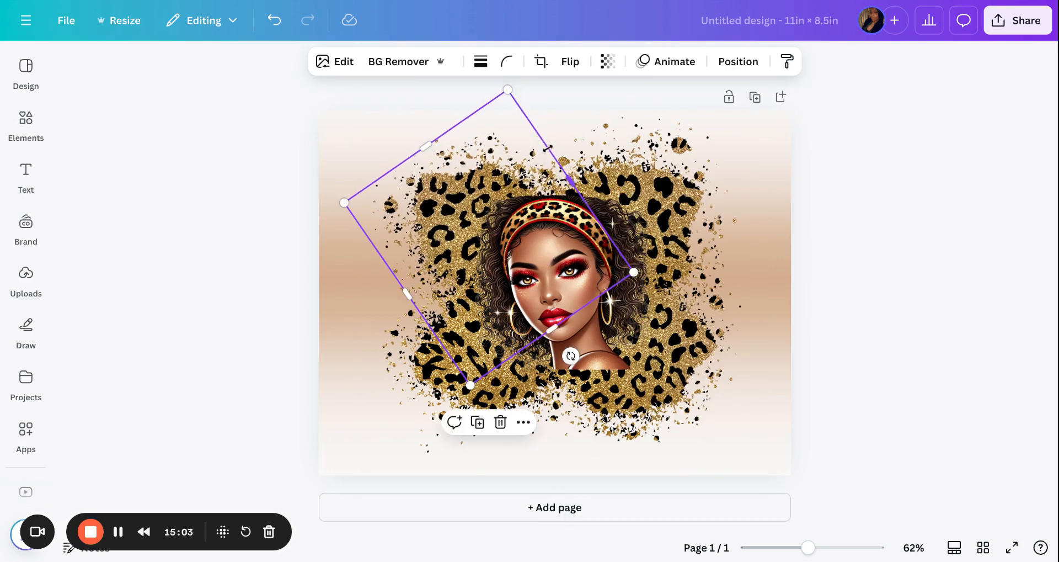
{"action": "left_click", "coordinate": [889, 292]}
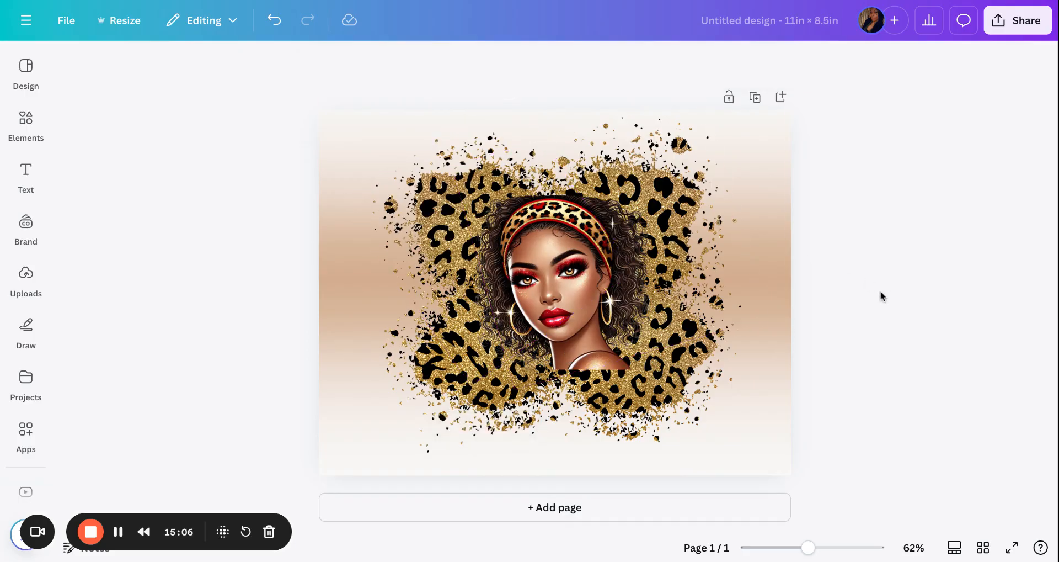
Add a subheading text box reading "IN MY" to the page
{"action": "left_click", "coordinate": [26, 171]}
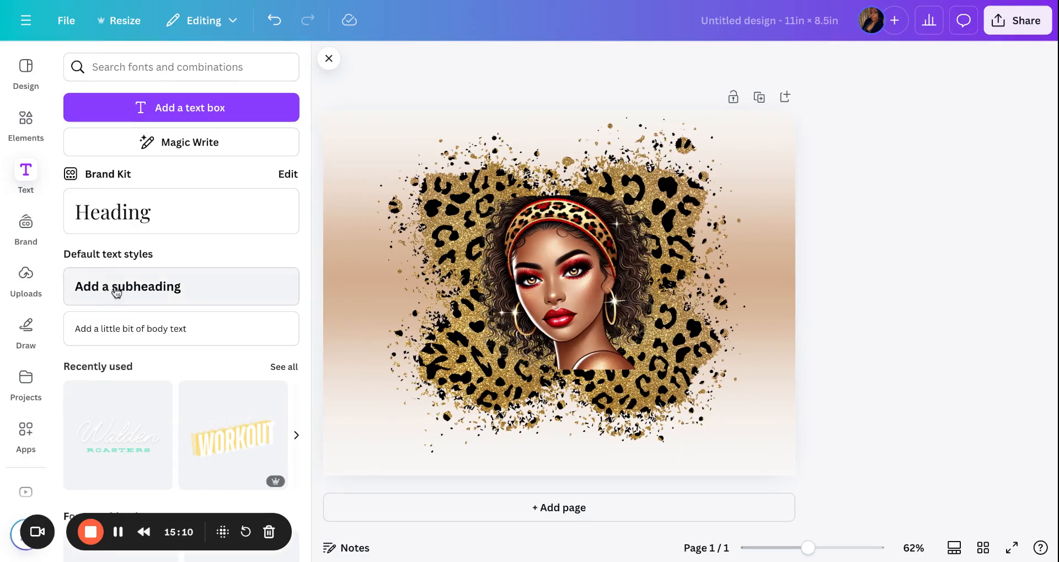
{"action": "left_click", "coordinate": [116, 292]}
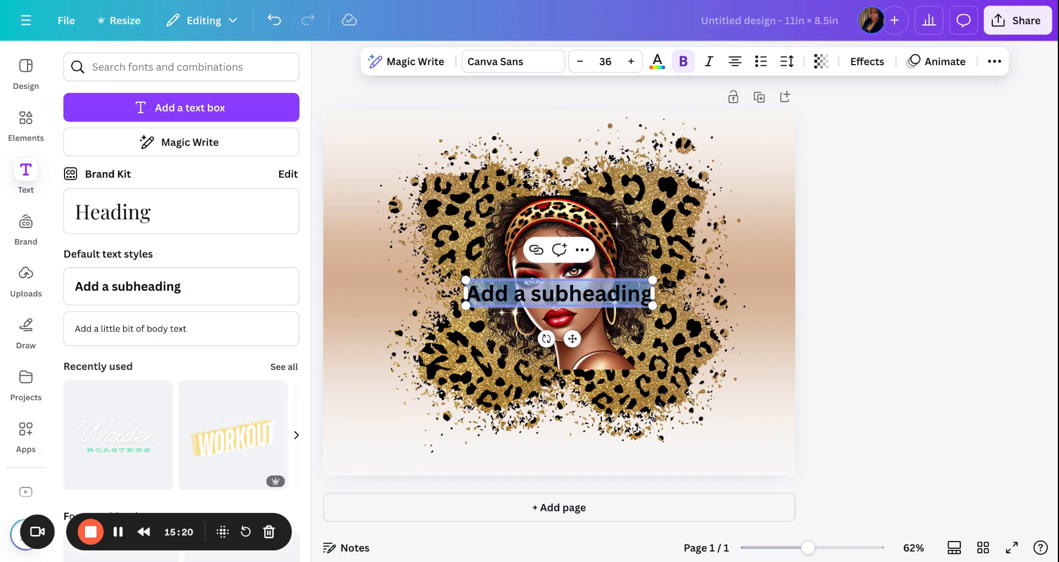
{"action": "type", "text": "IN"}
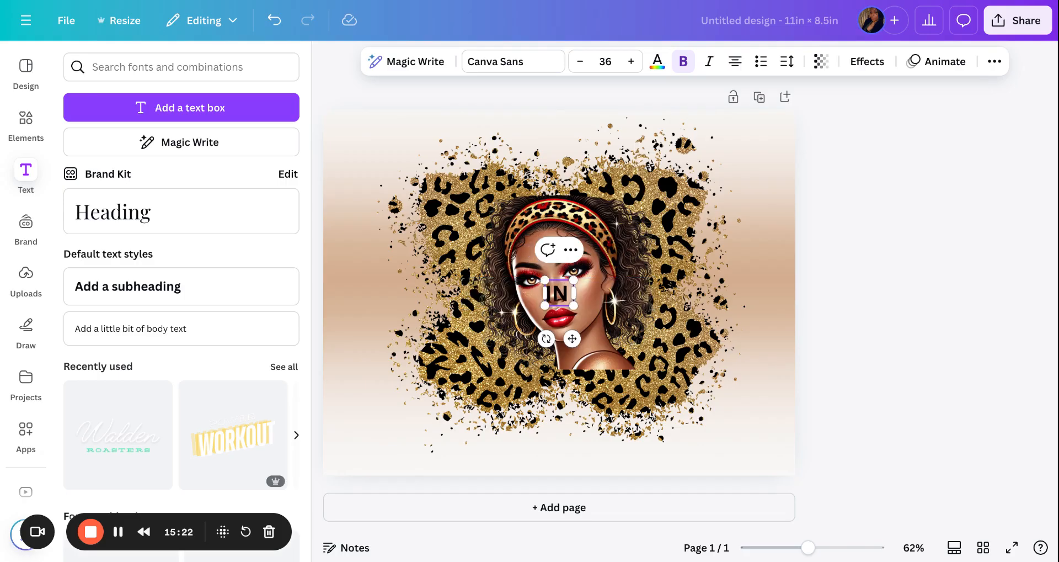
{"action": "type", "text": " MY"}
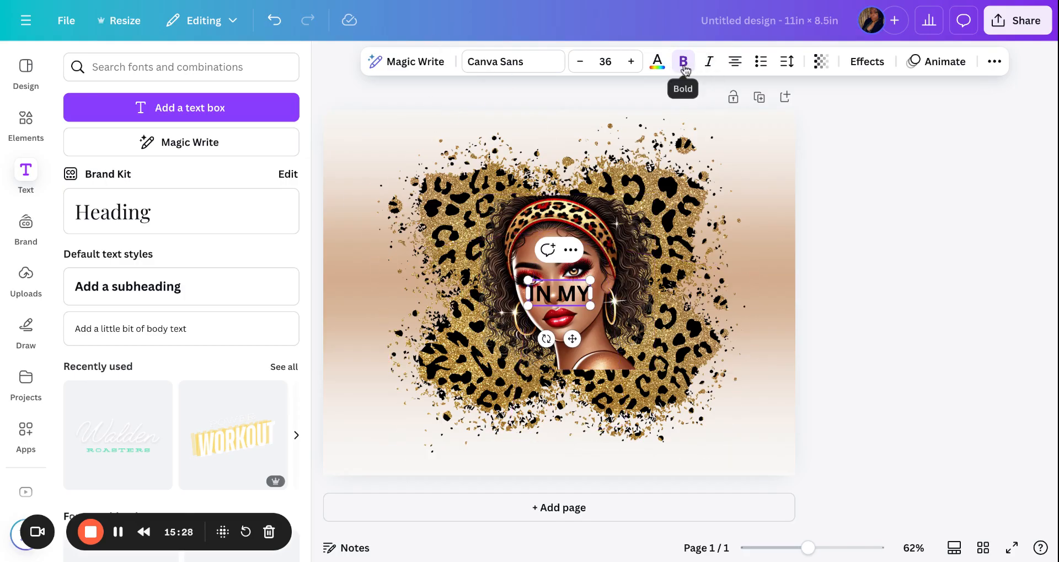
Color the "IN MY" text white and place it over the leopard print just left of the portrait's chin
{"action": "left_click", "coordinate": [657, 62]}
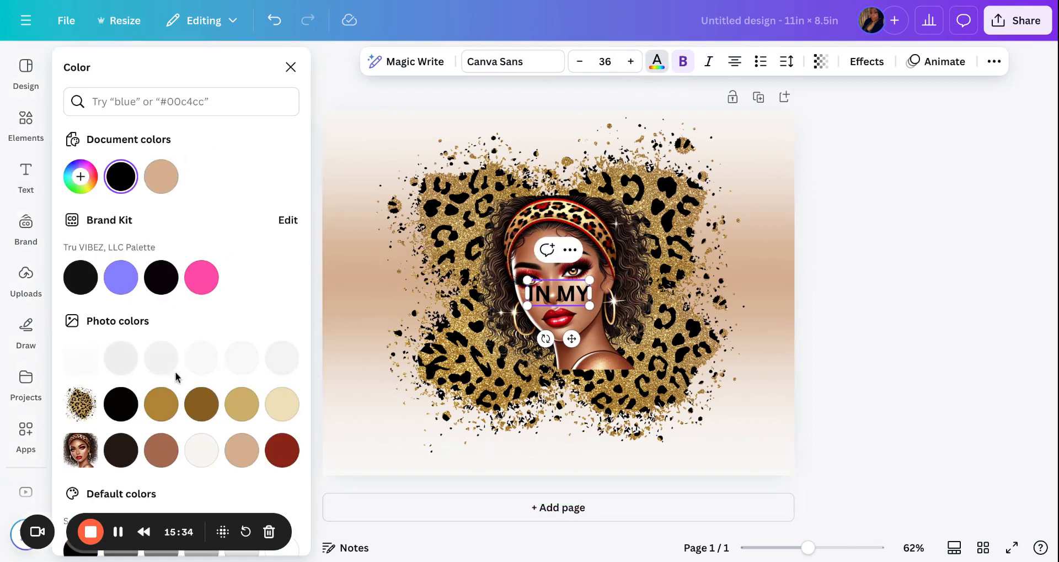
{"action": "left_click_drag", "start_coordinate": [591, 295], "coordinate": [526, 295]}
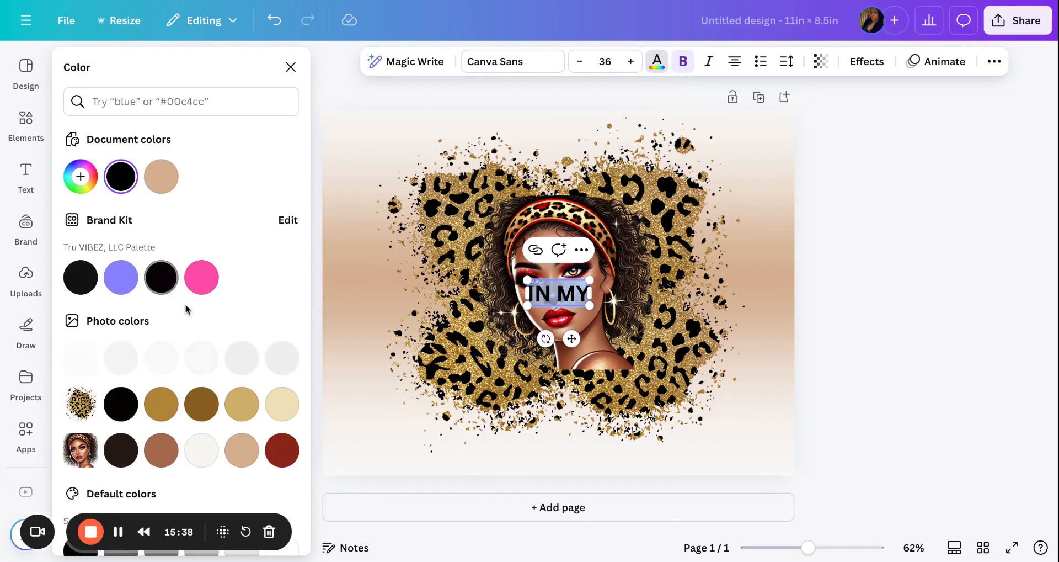
{"action": "scroll", "coordinate": [183, 307], "scroll_direction": "down", "scroll_amount": 2}
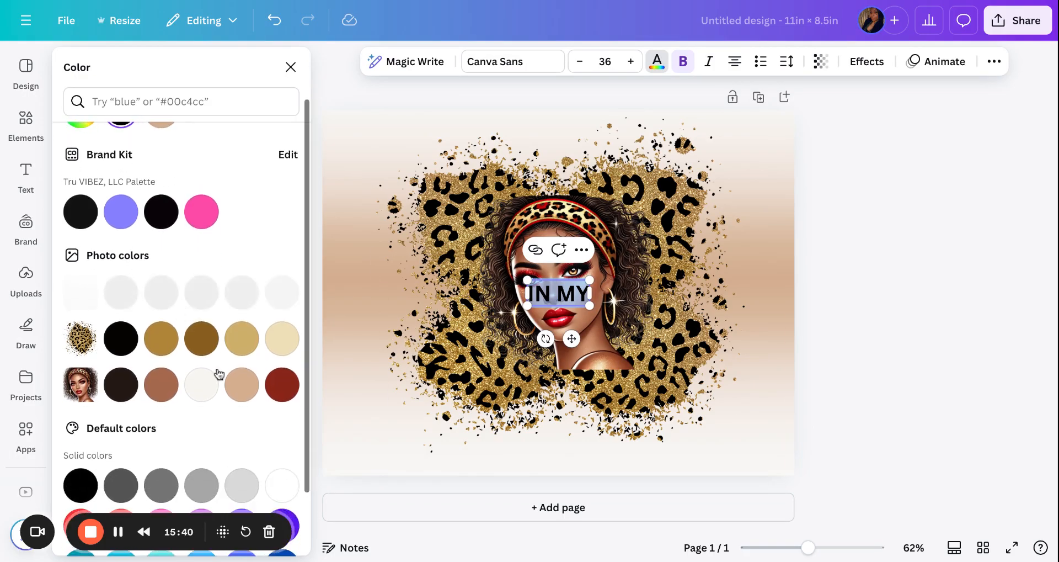
{"action": "left_click", "coordinate": [288, 493]}
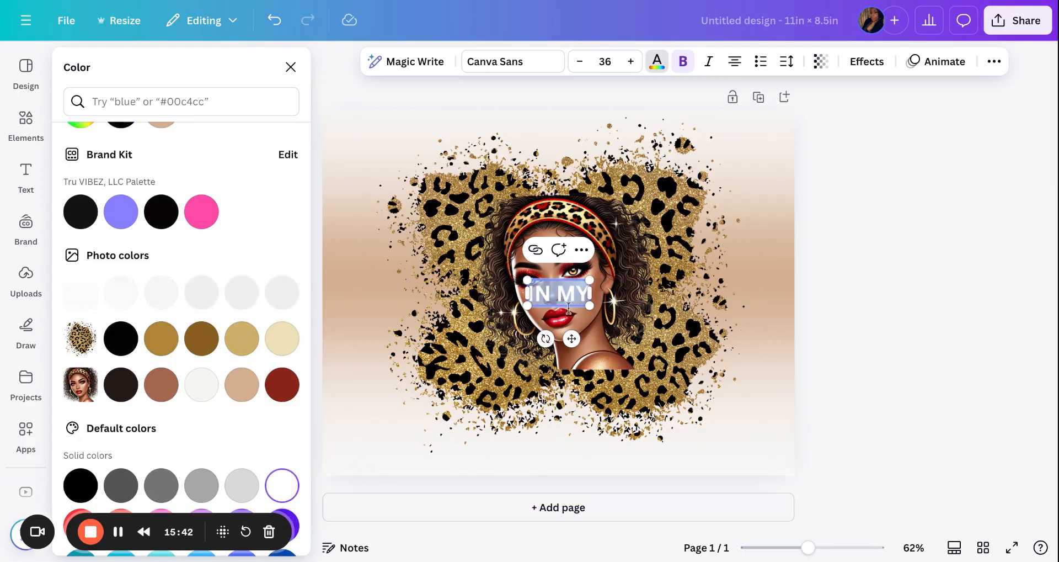
{"action": "left_click_drag", "start_coordinate": [571, 340], "coordinate": [505, 378]}
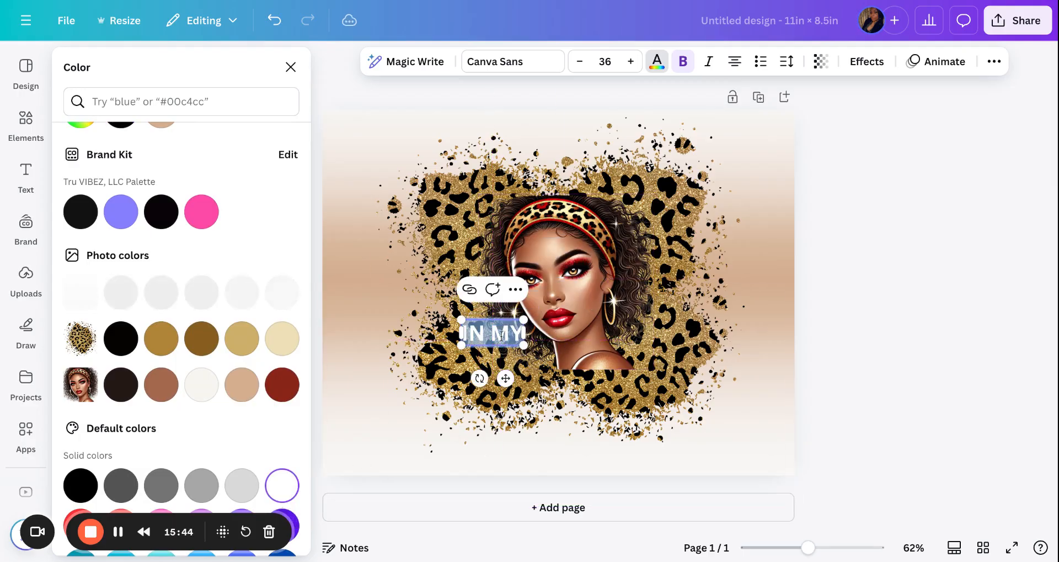
{"action": "left_click", "coordinate": [372, 391]}
Place a copy of the "IN MY" text below and to the right of it, reading "Self-Love"
{"action": "left_click", "coordinate": [501, 341]}
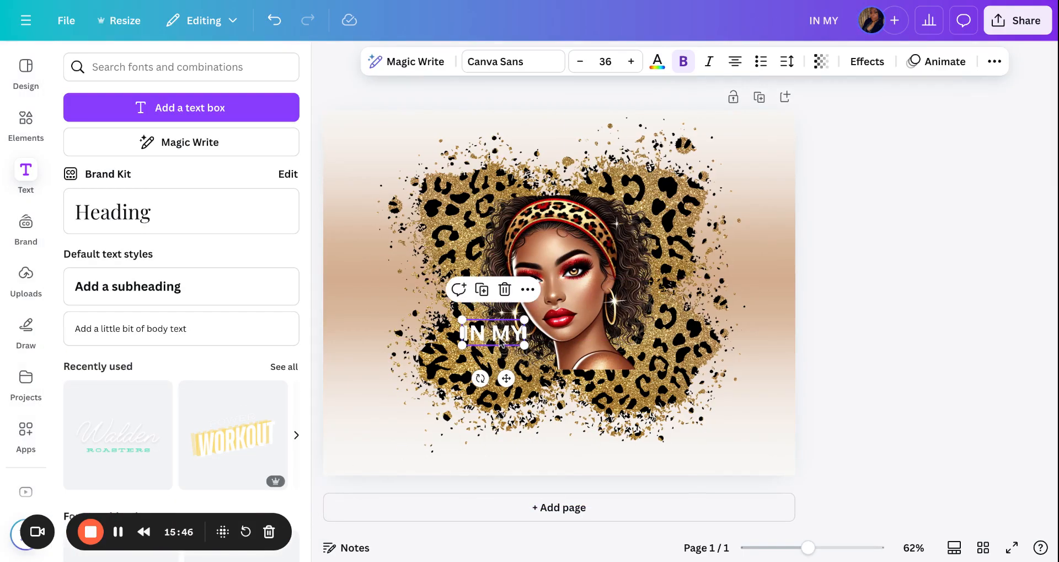
{"action": "left_click", "coordinate": [482, 293]}
{"action": "left_click_drag", "start_coordinate": [504, 342], "coordinate": [540, 375]}
{"action": "double_click", "coordinate": [543, 379]}
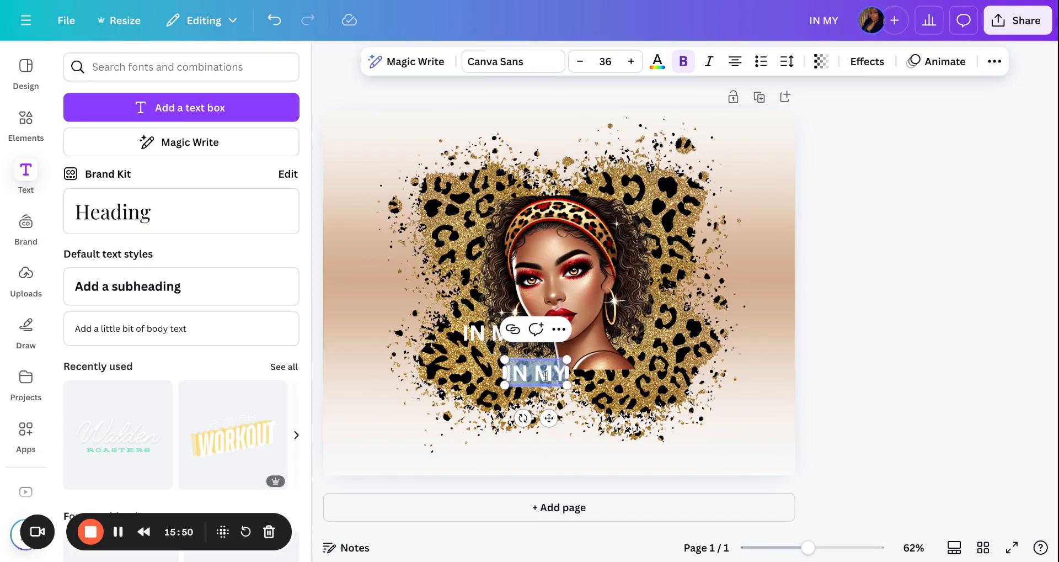
{"action": "type", "text": "Se"}
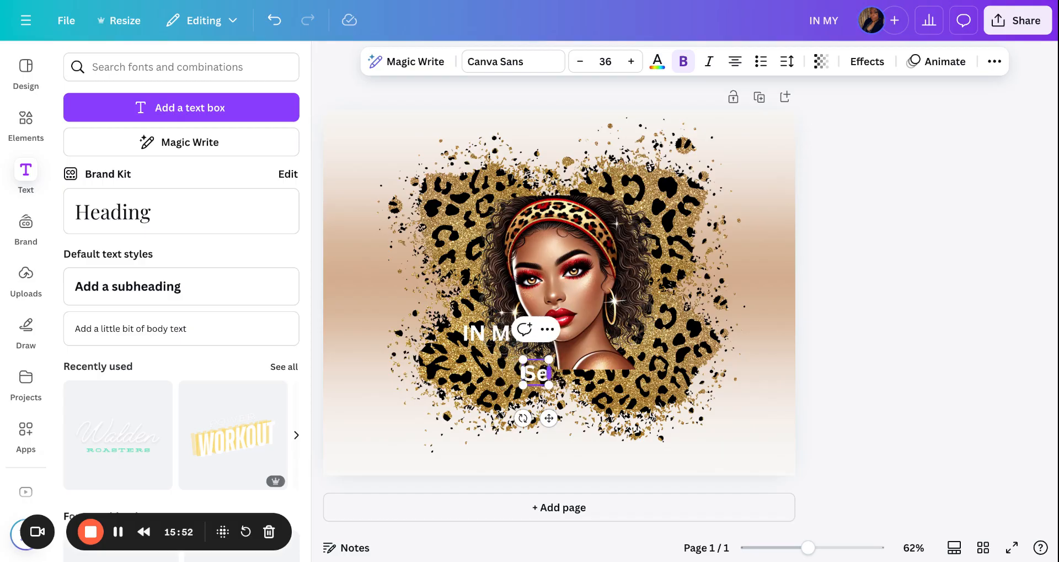
{"action": "type", "text": "lf-"}
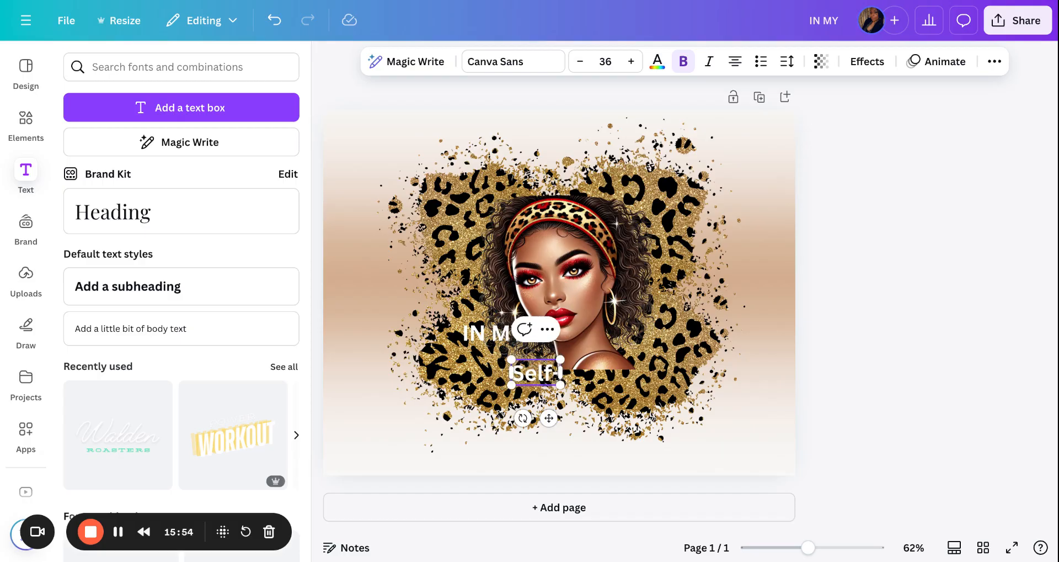
{"action": "type", "text": "Love"}
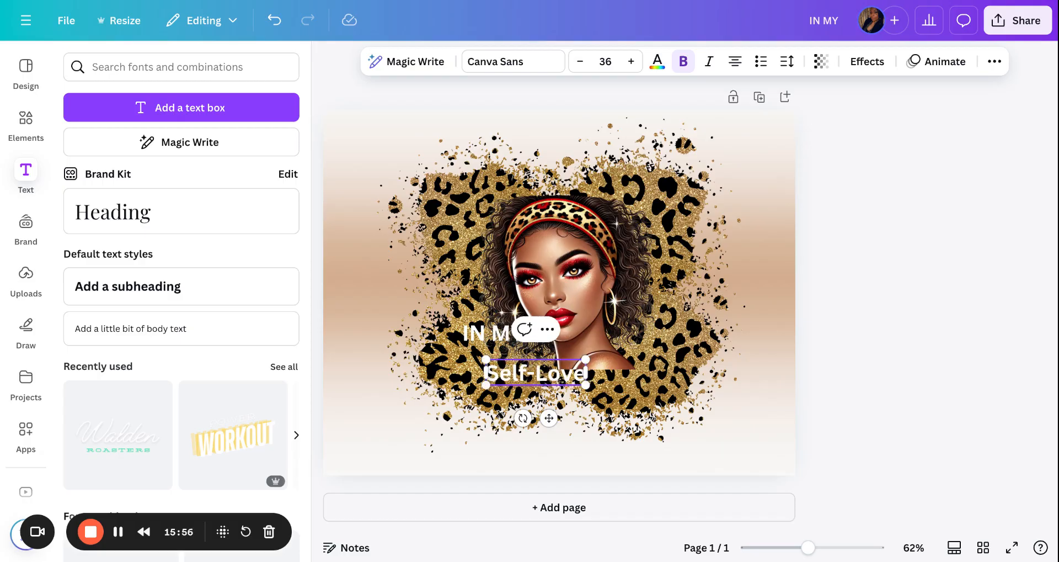
{"action": "left_click", "coordinate": [464, 389]}
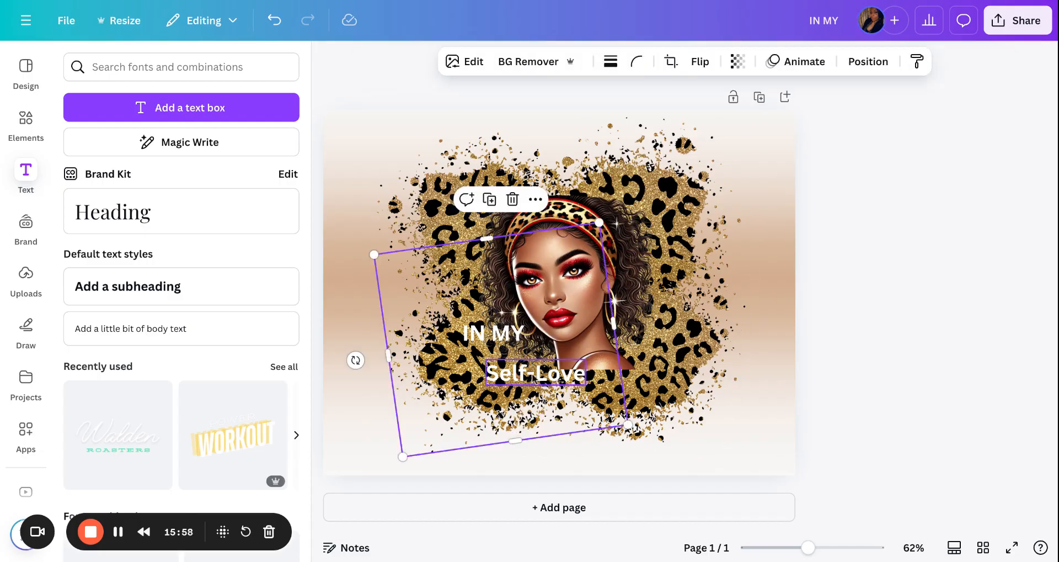
Place a copy of the "Self-Love" text below and to the right of it, reading "ERA"
{"action": "left_click", "coordinate": [530, 376]}
{"action": "left_click", "coordinate": [532, 328]}
{"action": "left_click_drag", "start_coordinate": [544, 381], "coordinate": [595, 405]}
{"action": "double_click", "coordinate": [609, 406]}
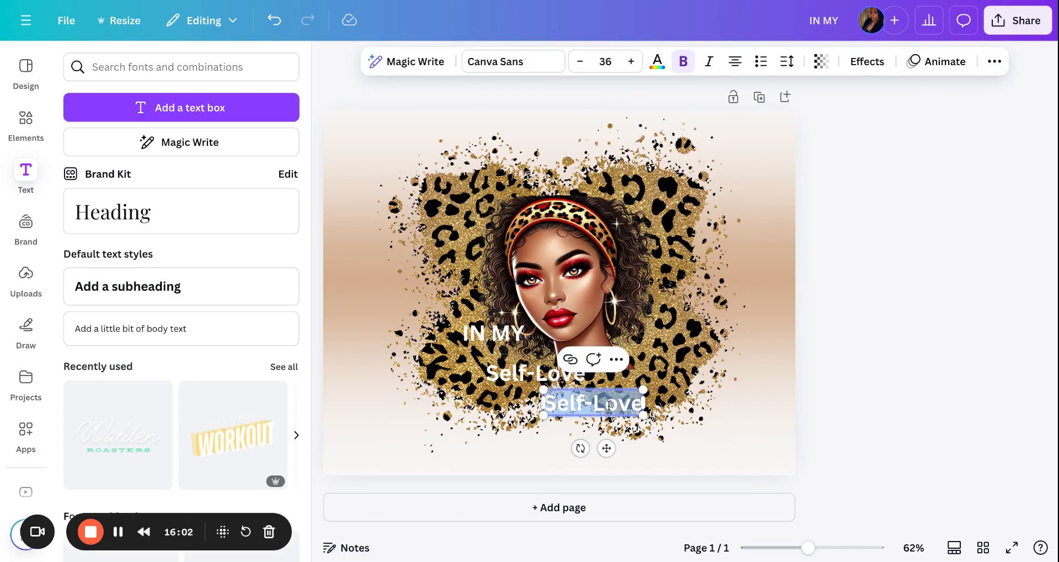
{"action": "type", "text": "ERA"}
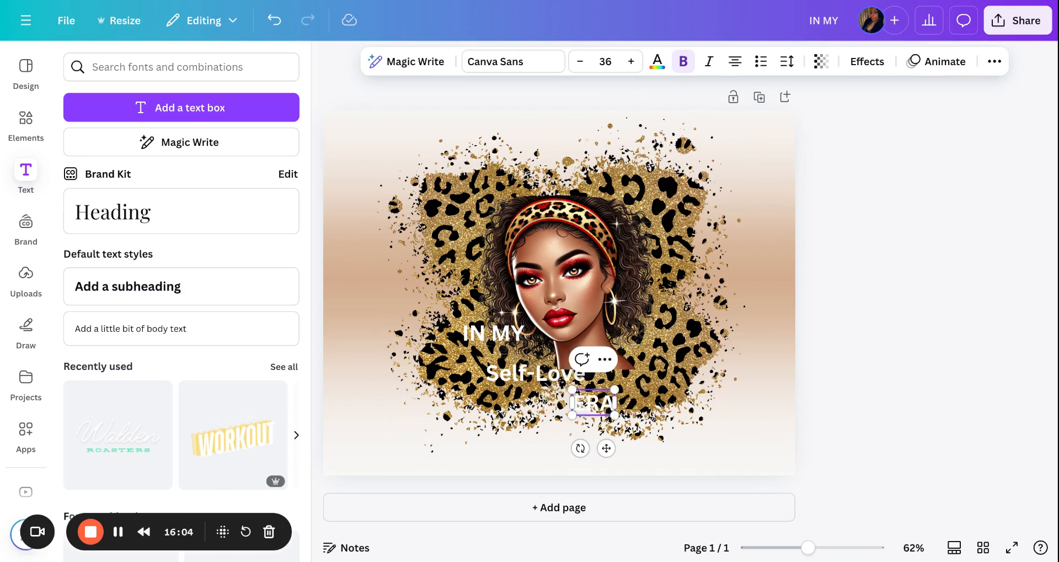
Set the "Self-Love" text in the Thick font and enlarge it to about size 81 across the portrait's shoulder
{"action": "left_click", "coordinate": [728, 424]}
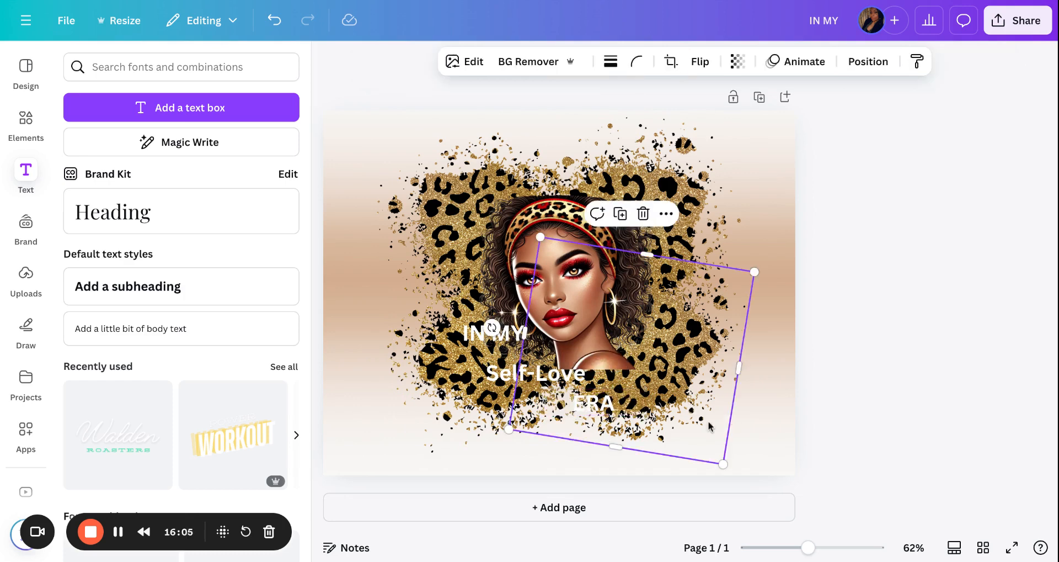
{"action": "left_click", "coordinate": [781, 440]}
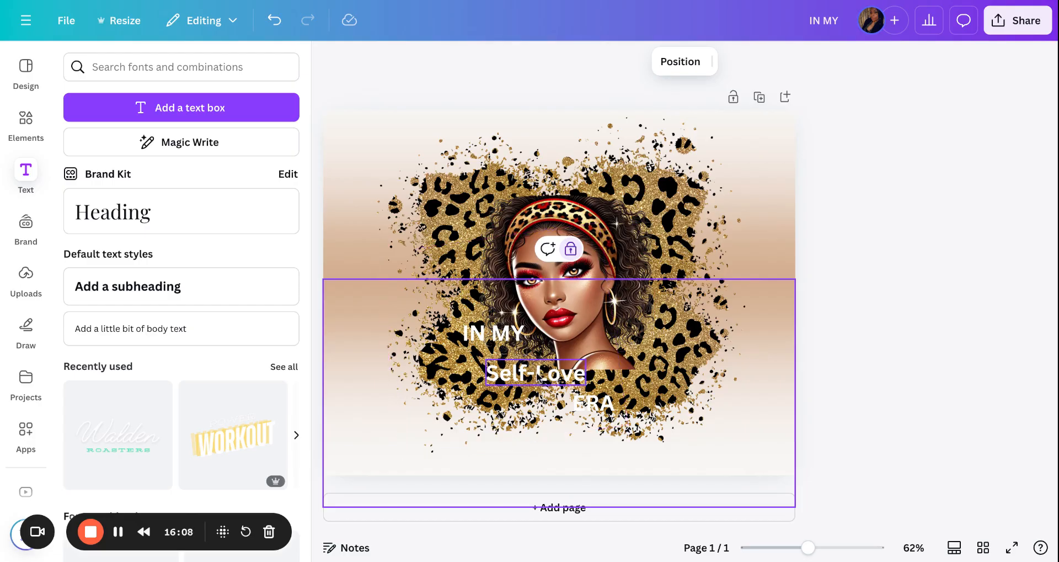
{"action": "left_click", "coordinate": [539, 376]}
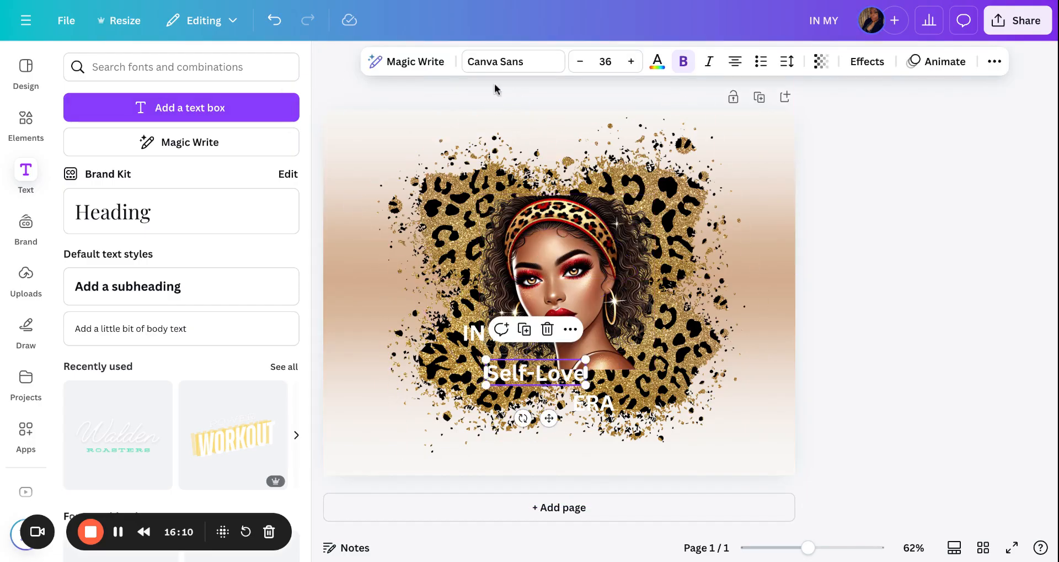
{"action": "left_click", "coordinate": [516, 72]}
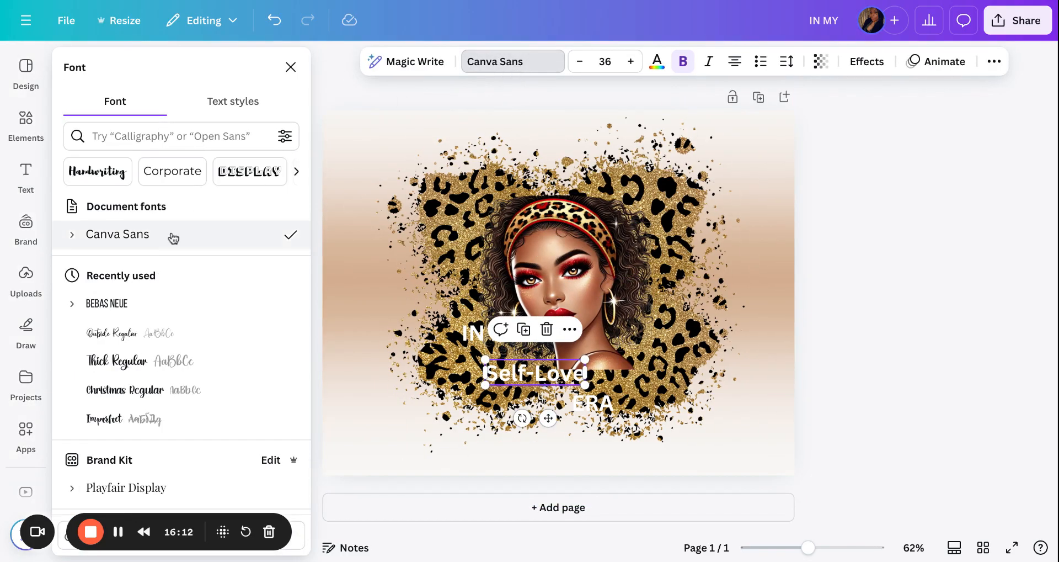
{"action": "left_click", "coordinate": [128, 362]}
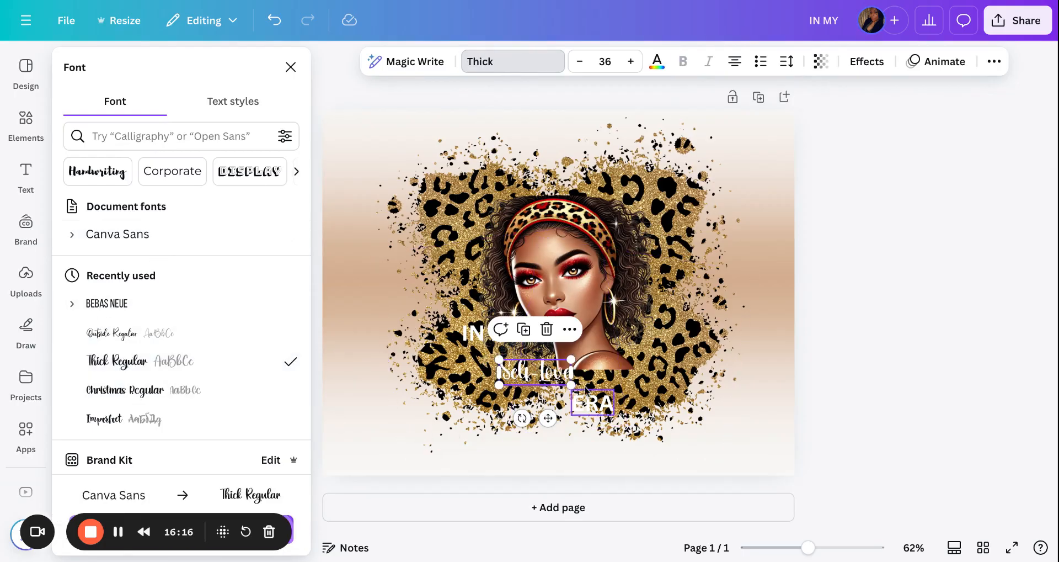
{"action": "left_click_drag", "start_coordinate": [571, 383], "coordinate": [662, 414]}
{"action": "left_click_drag", "start_coordinate": [625, 375], "coordinate": [633, 355]}
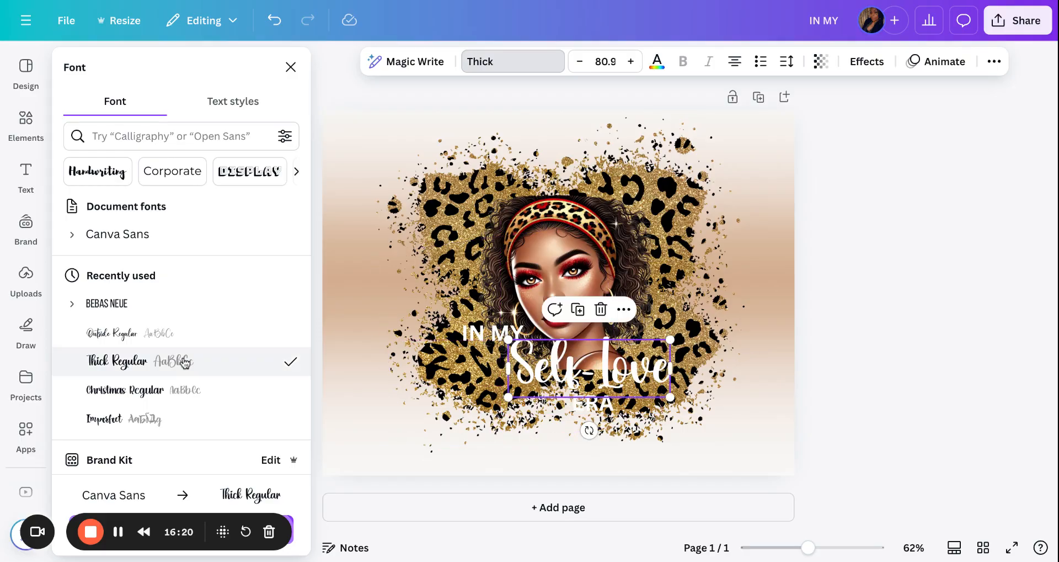
Switch the "Self-Love" text to the Outside font, enlarge it to size 126 and center it below the portrait's chin
{"action": "left_click", "coordinate": [110, 335]}
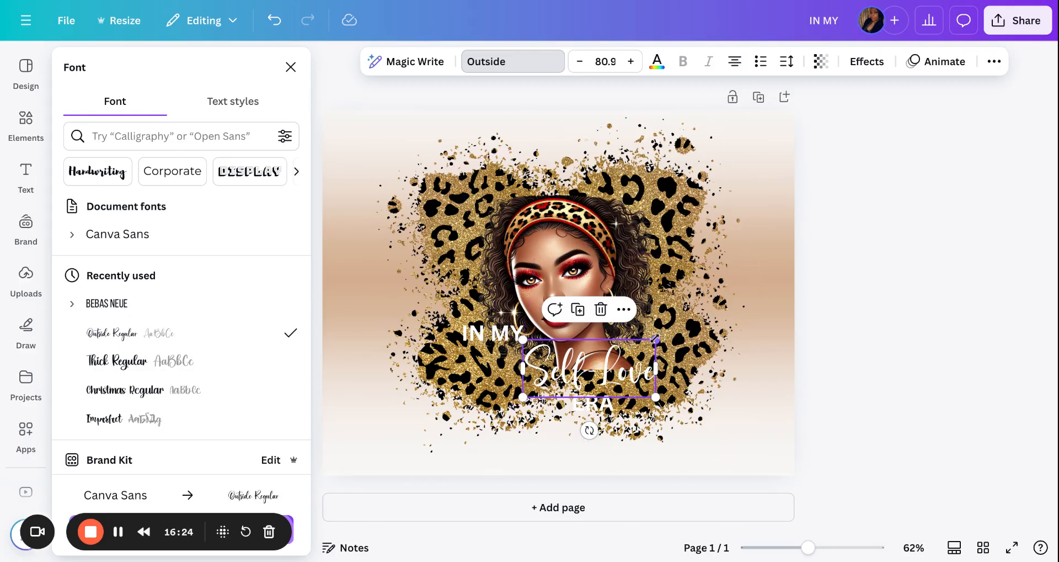
{"action": "left_click_drag", "start_coordinate": [656, 339], "coordinate": [730, 302]}
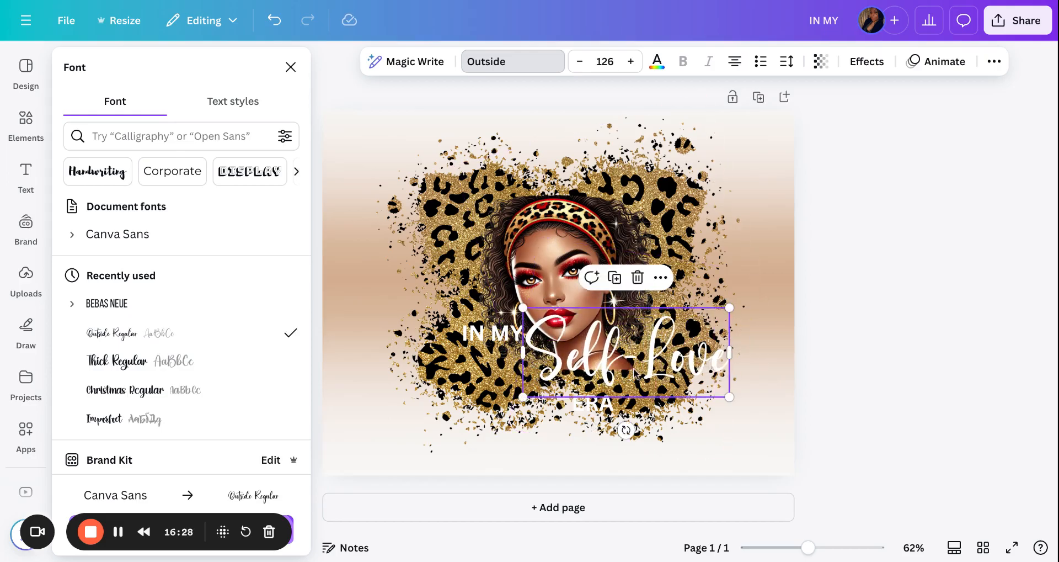
{"action": "left_click_drag", "start_coordinate": [661, 364], "coordinate": [625, 370]}
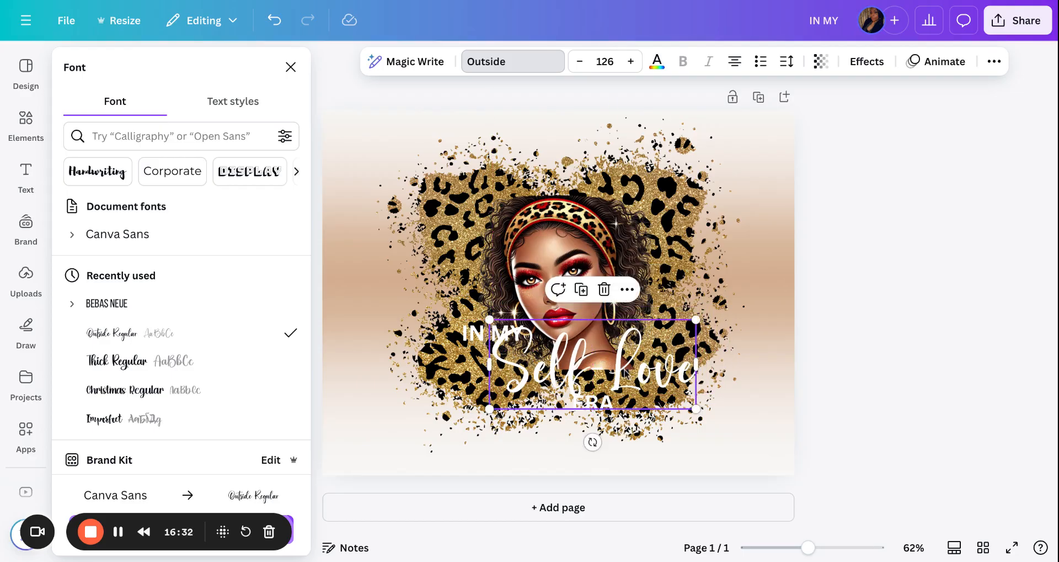
Try several gold and brown tones from the leopard image on the "Self-Love" text, settling on the medium gold
{"action": "left_click", "coordinate": [657, 62]}
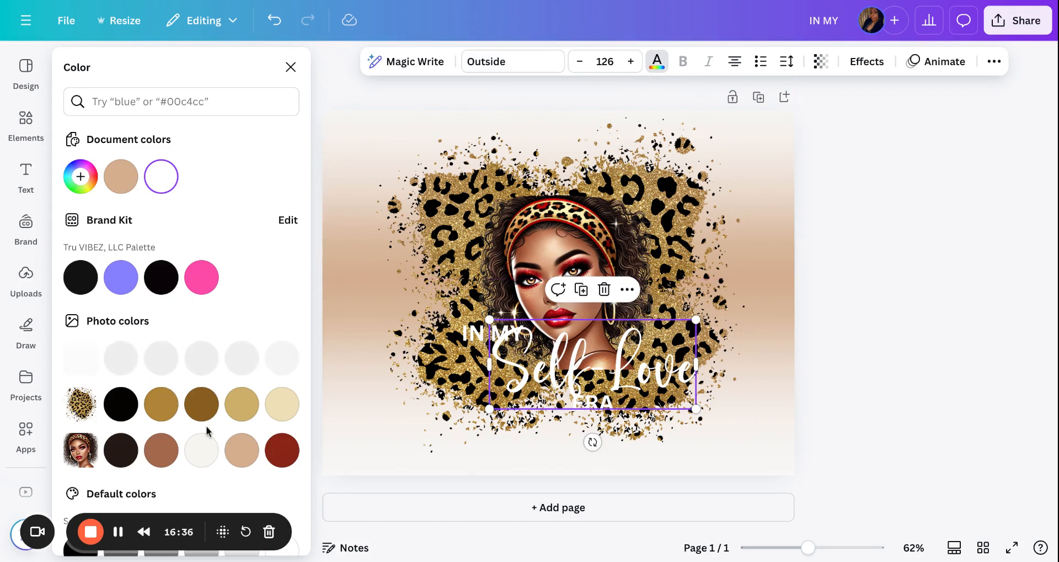
{"action": "left_click", "coordinate": [167, 413]}
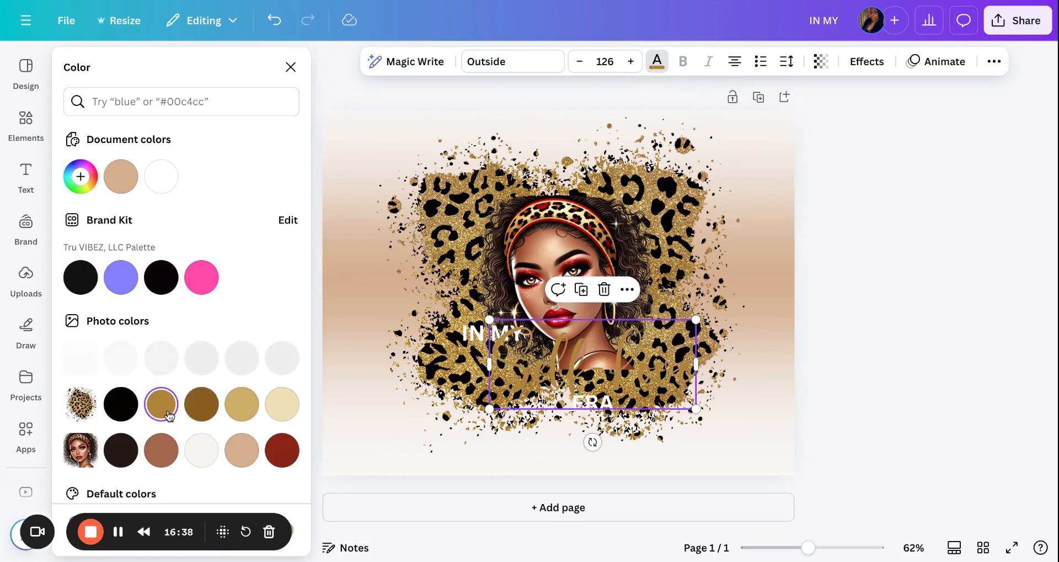
{"action": "left_click", "coordinate": [246, 414]}
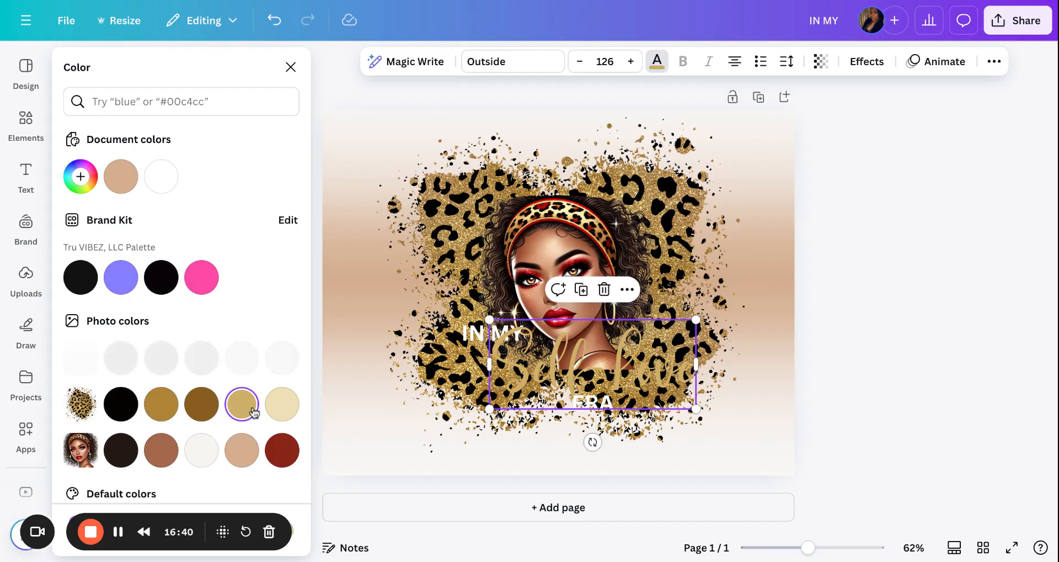
{"action": "left_click", "coordinate": [201, 412]}
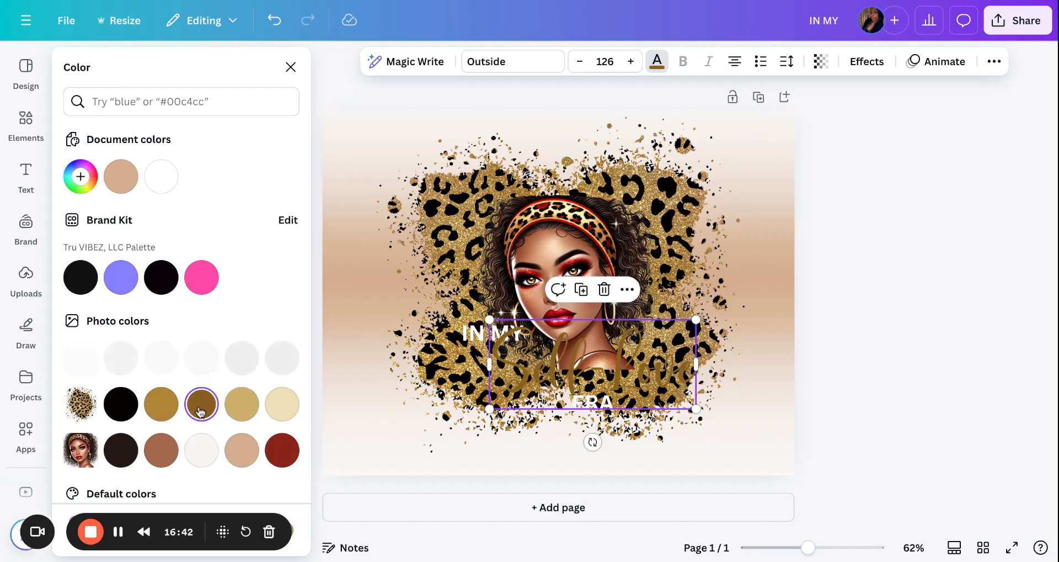
{"action": "left_click", "coordinate": [160, 413]}
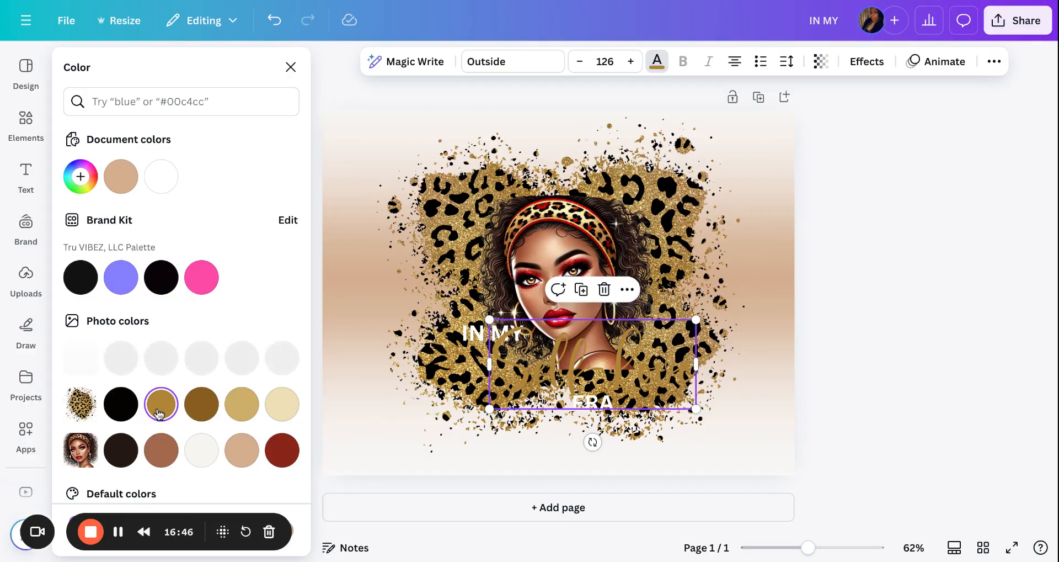
Give the "Self-Love" text an Outline effect in red sampled from the portrait's lips, darkened to #99151B
{"action": "left_click", "coordinate": [869, 62]}
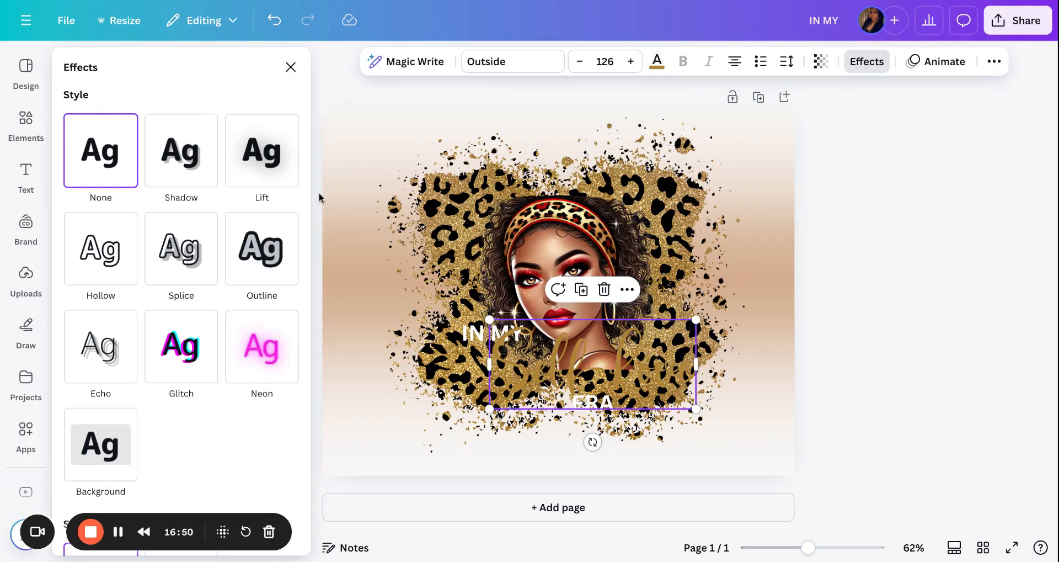
{"action": "left_click", "coordinate": [269, 251]}
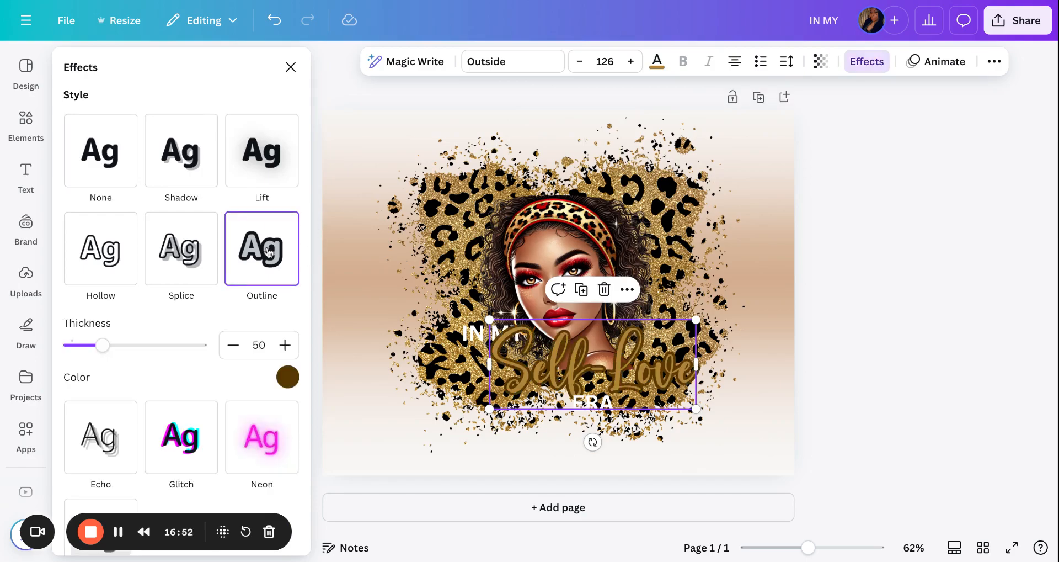
{"action": "left_click", "coordinate": [288, 377]}
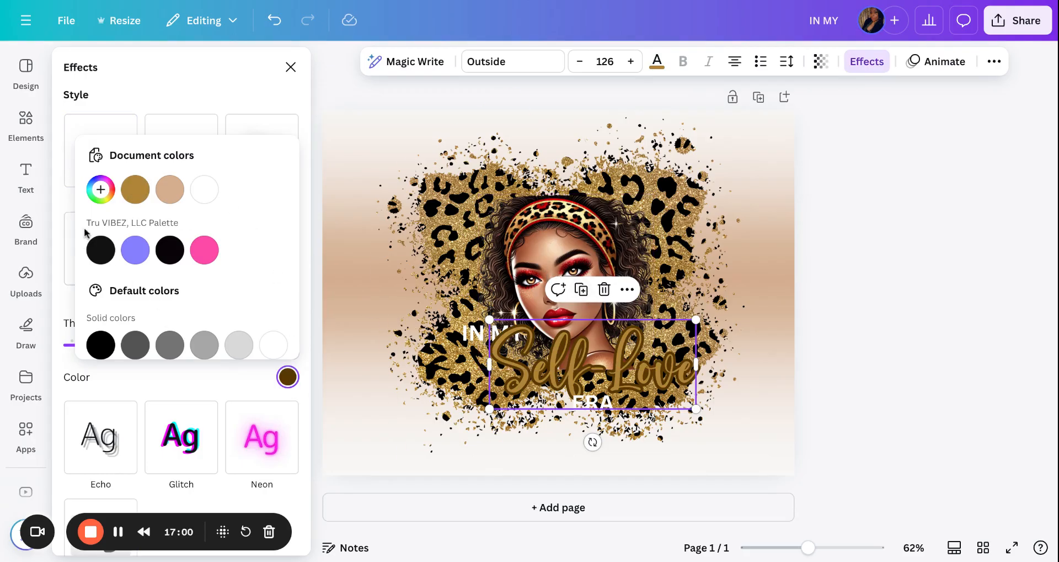
{"action": "left_click", "coordinate": [101, 191]}
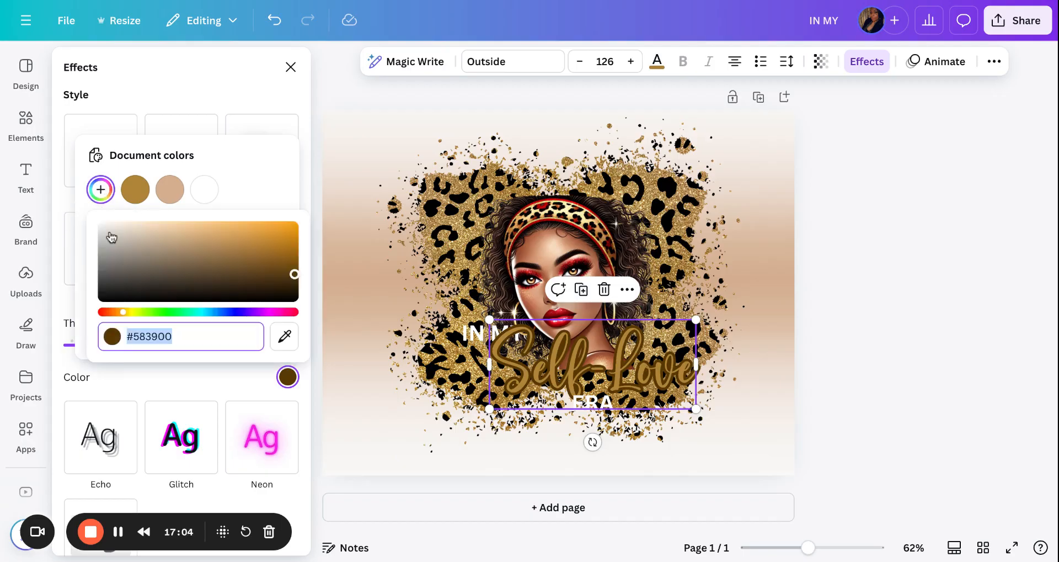
{"action": "left_click", "coordinate": [286, 337]}
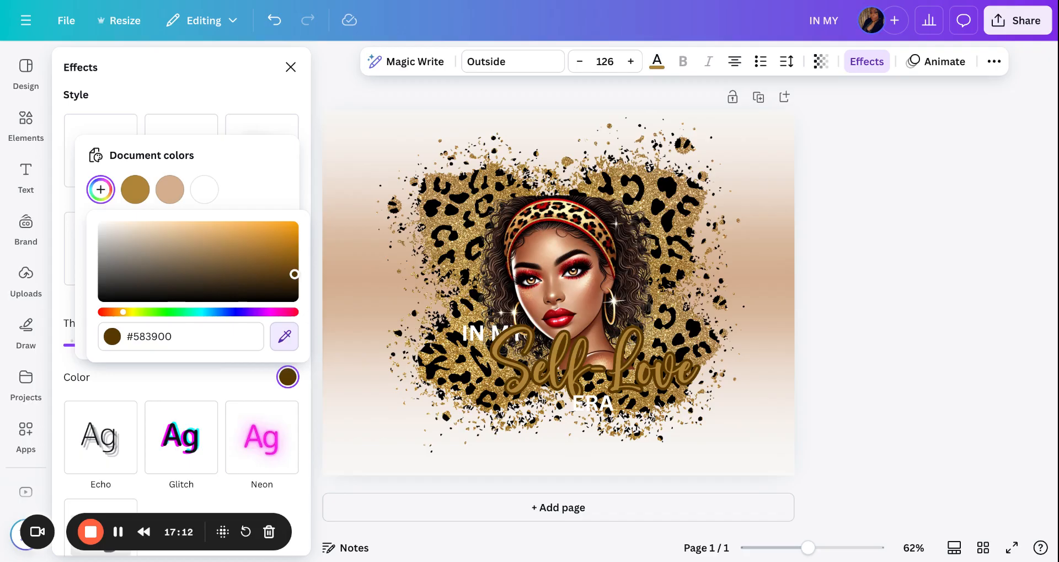
{"action": "left_click", "coordinate": [560, 319]}
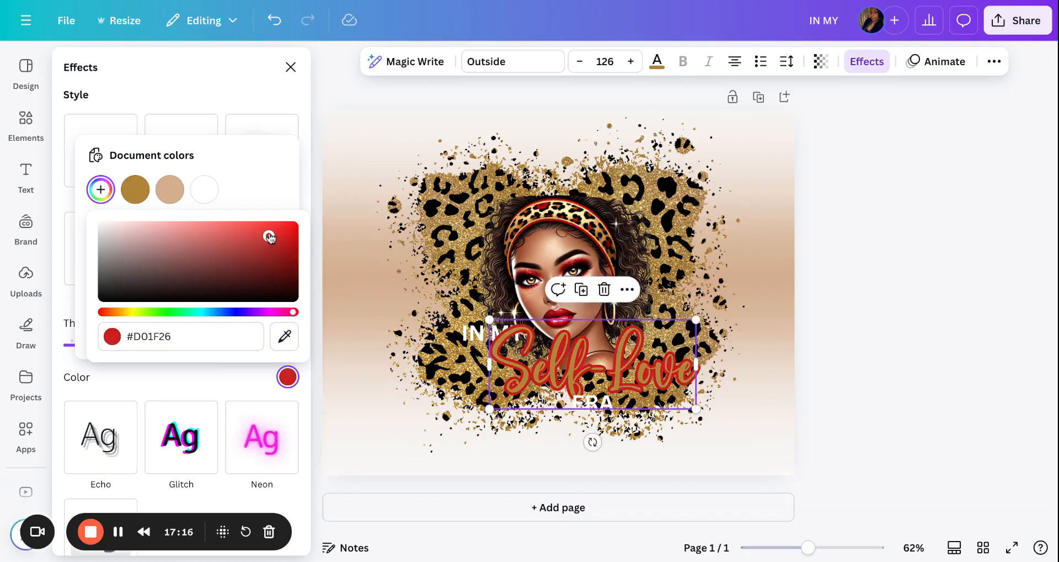
{"action": "left_click_drag", "start_coordinate": [269, 237], "coordinate": [270, 253]}
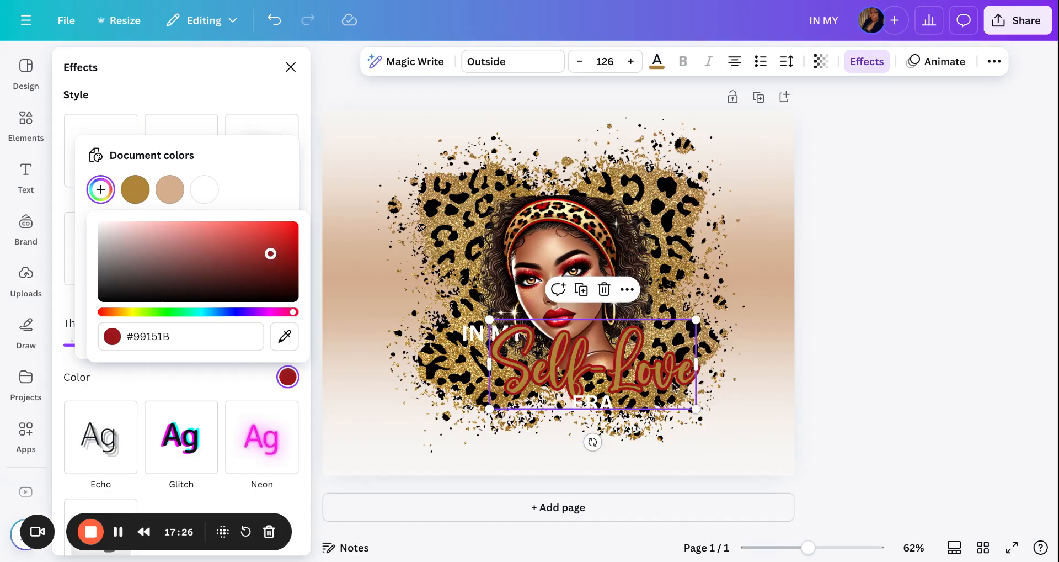
Shrink the "Self-Love" text to size 111 and place it just below "IN MY"
{"action": "left_click_drag", "start_coordinate": [696, 409], "coordinate": [671, 397]}
{"action": "left_click_drag", "start_coordinate": [606, 356], "coordinate": [590, 374]}
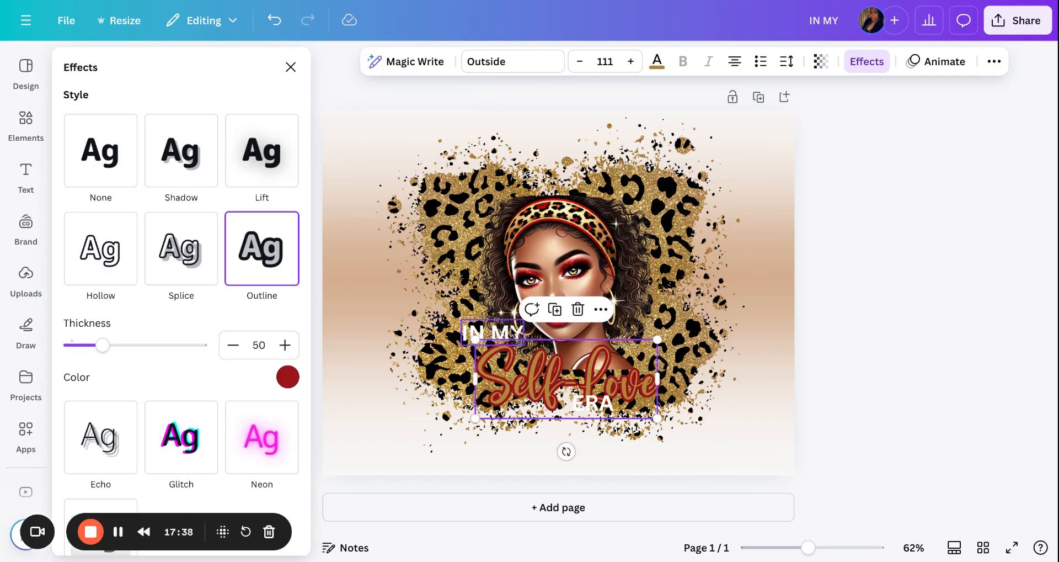
Color the "IN MY" text dark red #99151B, sampled from the "Self-Love" outline
{"action": "left_click", "coordinate": [515, 333]}
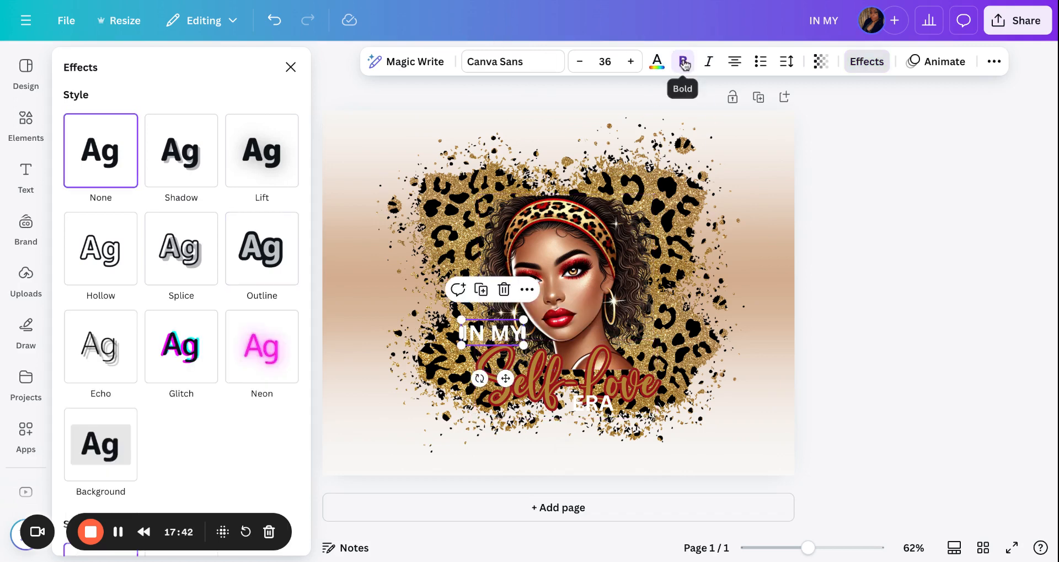
{"action": "left_click", "coordinate": [657, 65]}
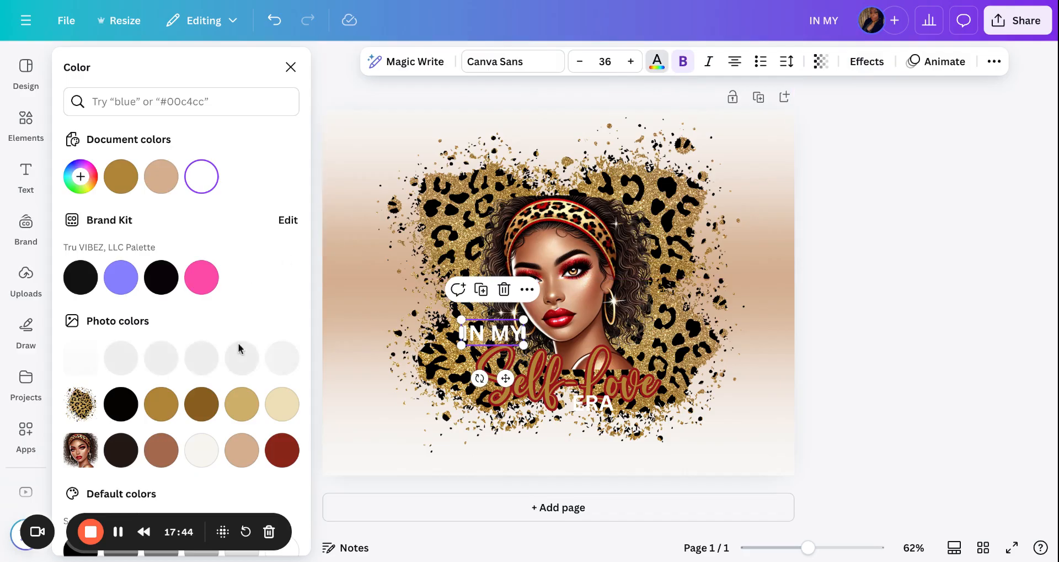
{"action": "left_click", "coordinate": [287, 450]}
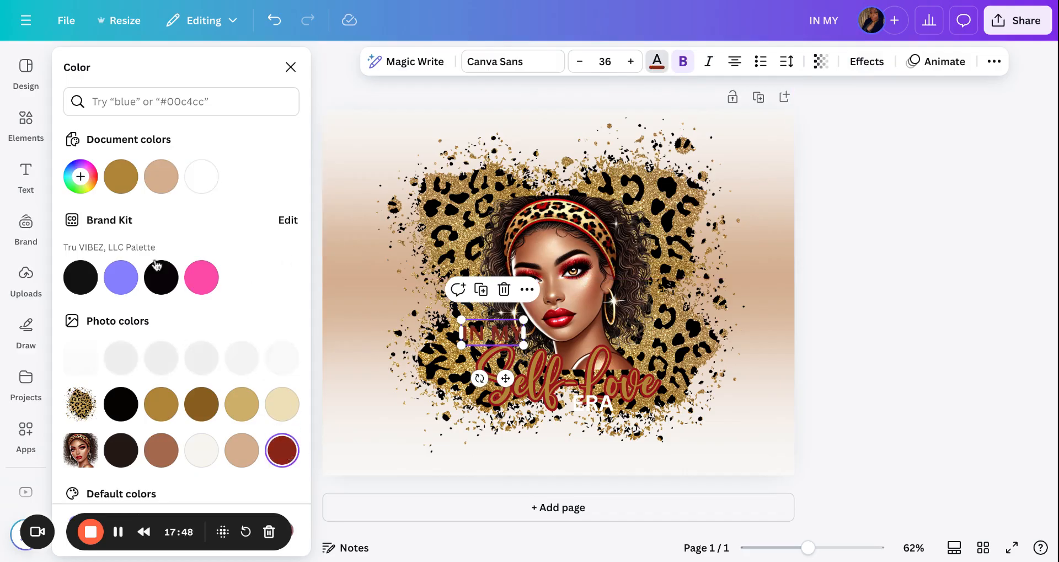
{"action": "left_click", "coordinate": [83, 178]}
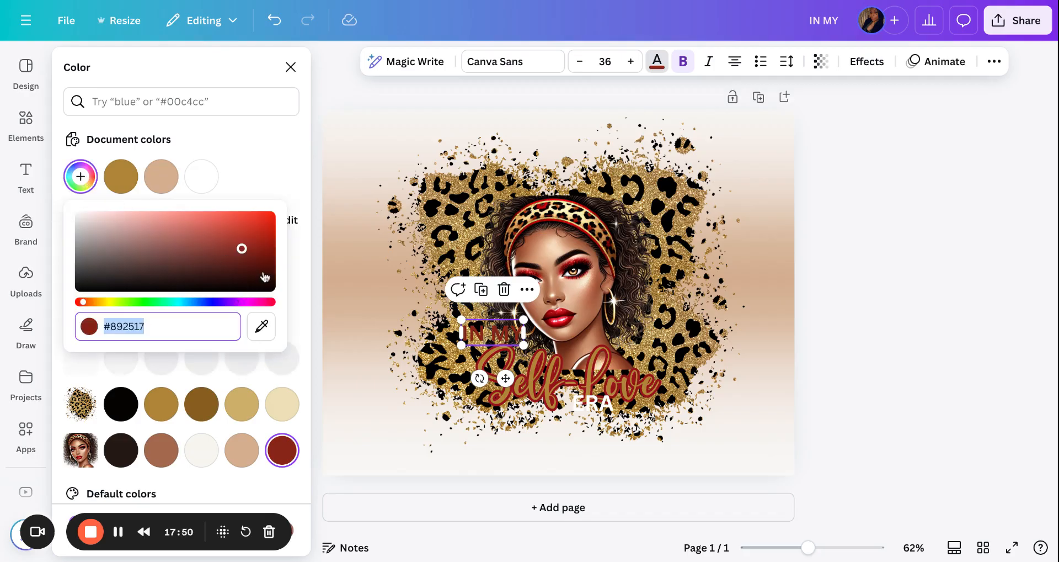
{"action": "left_click", "coordinate": [263, 323]}
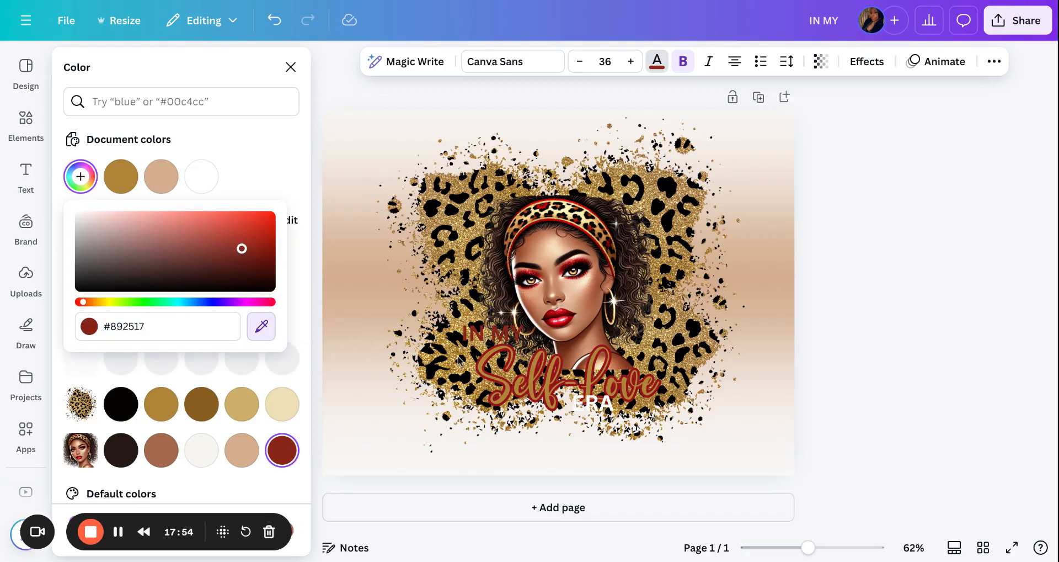
{"action": "left_click", "coordinate": [501, 376]}
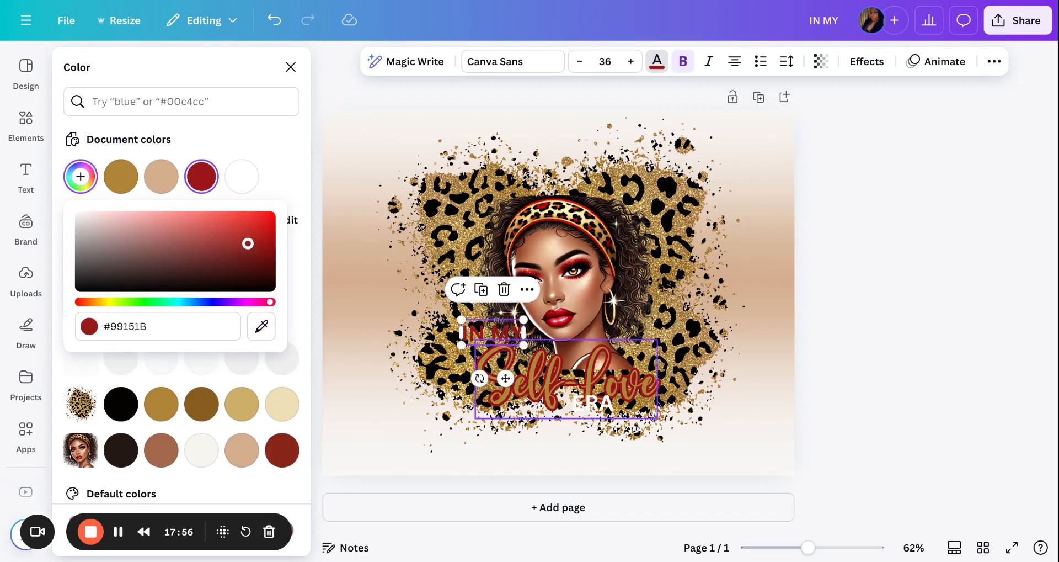
Color the "ERA" text dark red #99151B and give it a white Outline effect
{"action": "left_click", "coordinate": [608, 411]}
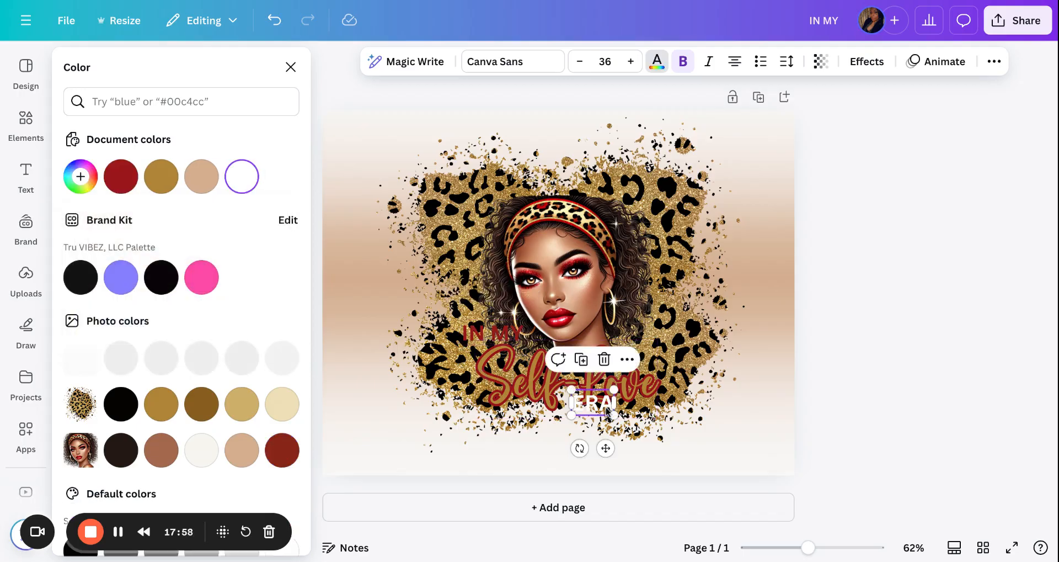
{"action": "left_click", "coordinate": [128, 185]}
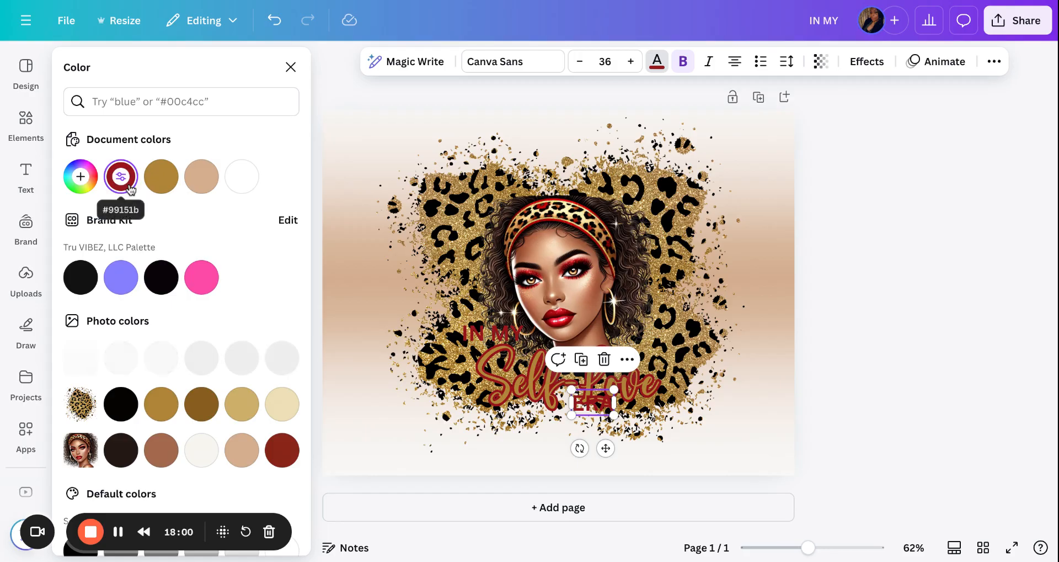
{"action": "left_click", "coordinate": [867, 61]}
{"action": "left_click", "coordinate": [275, 248]}
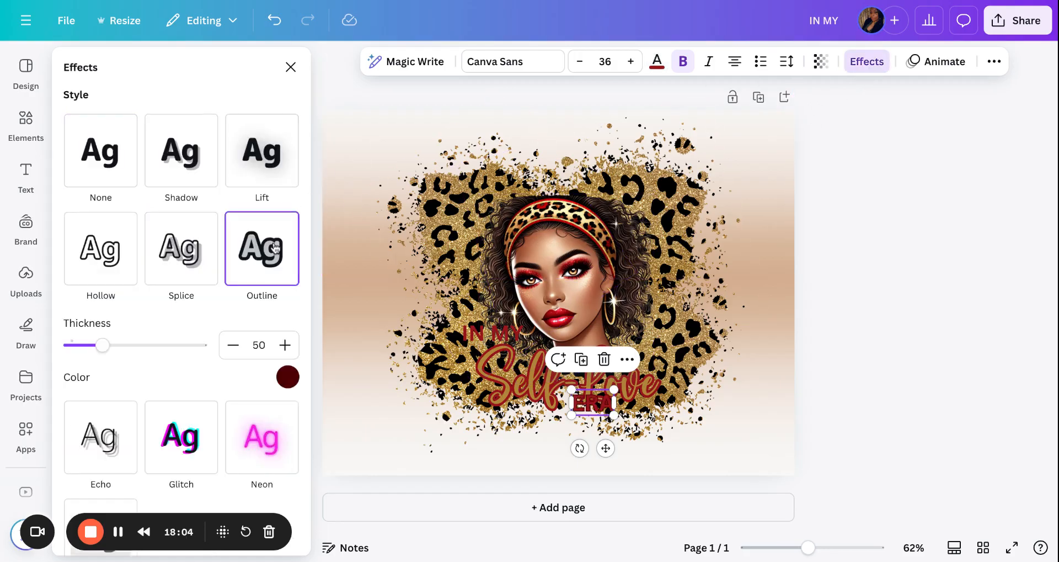
{"action": "left_click", "coordinate": [287, 379]}
{"action": "left_click", "coordinate": [274, 354]}
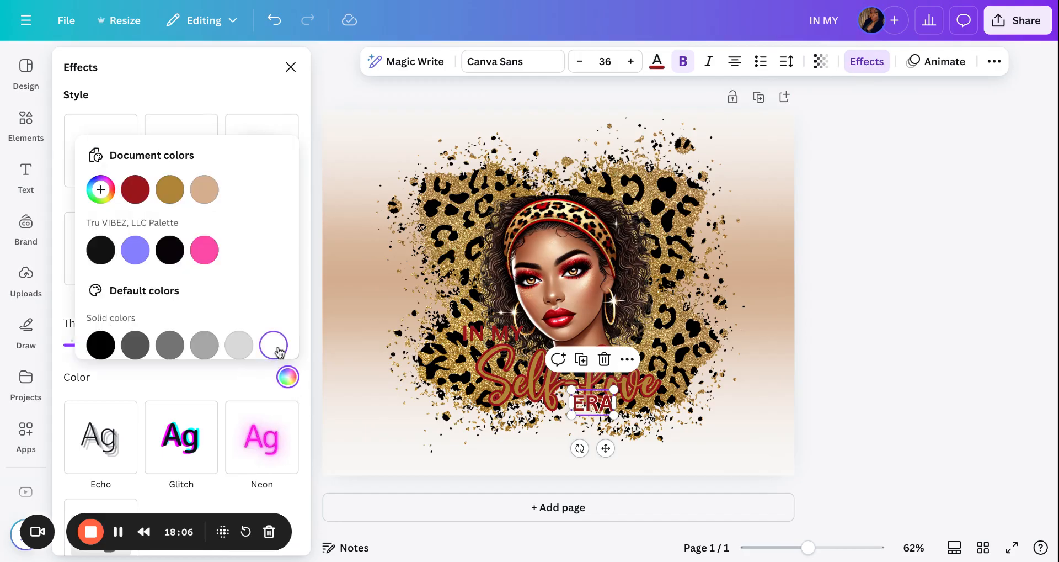
Try white as the outline color of the "Self-Love" text, and undo the change
{"action": "left_click", "coordinate": [498, 356]}
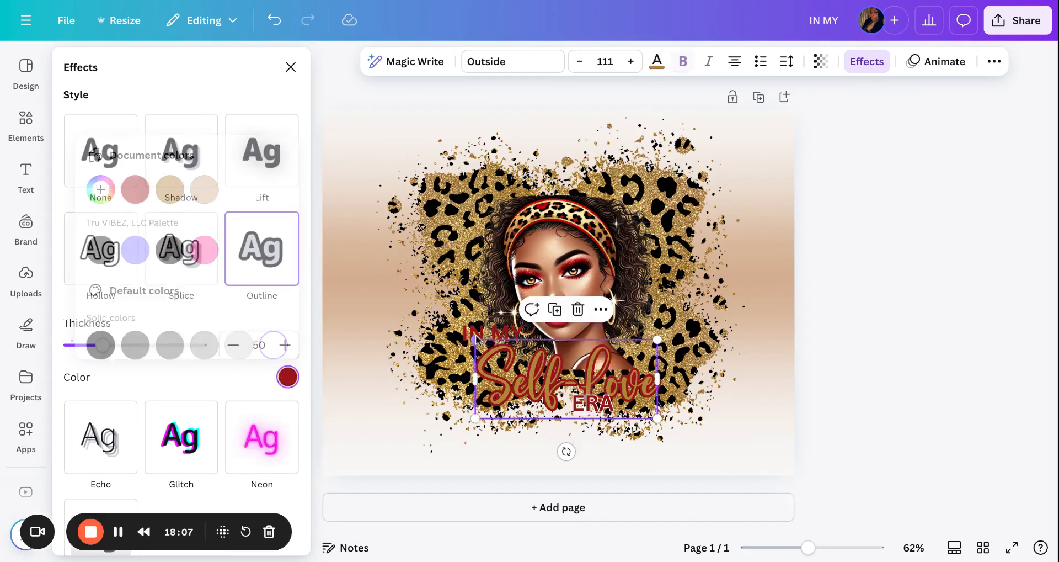
{"action": "left_click", "coordinate": [288, 377]}
{"action": "left_click", "coordinate": [273, 345]}
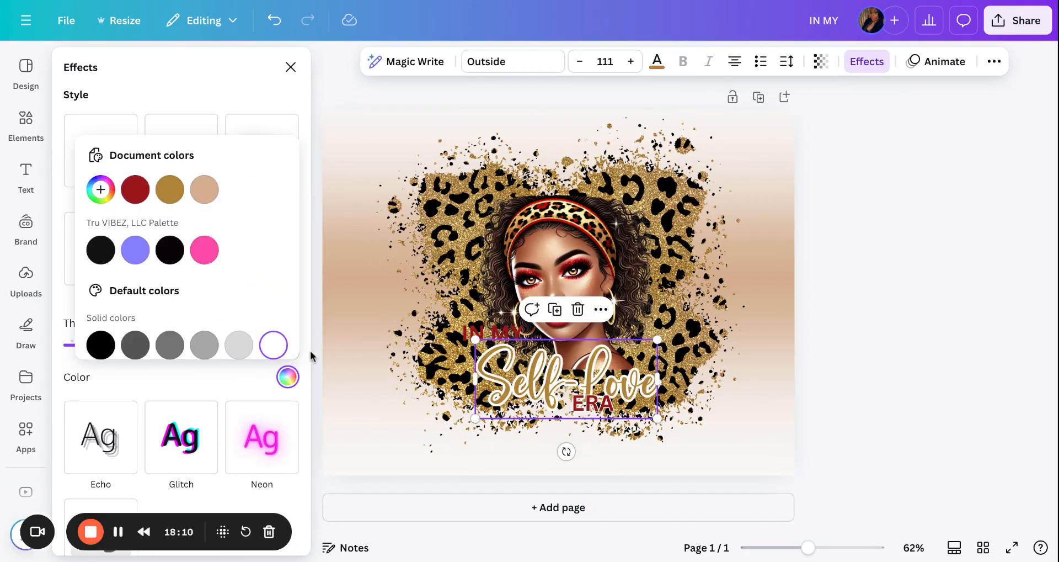
{"action": "left_click", "coordinate": [275, 26]}
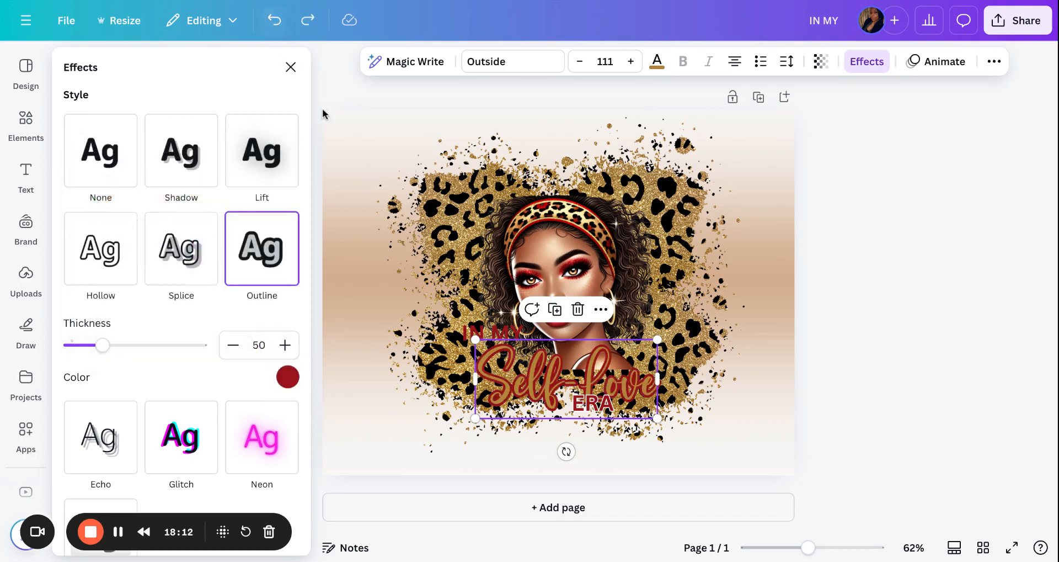
Give the "IN MY" text an Outline effect in white
{"action": "left_click", "coordinate": [486, 333]}
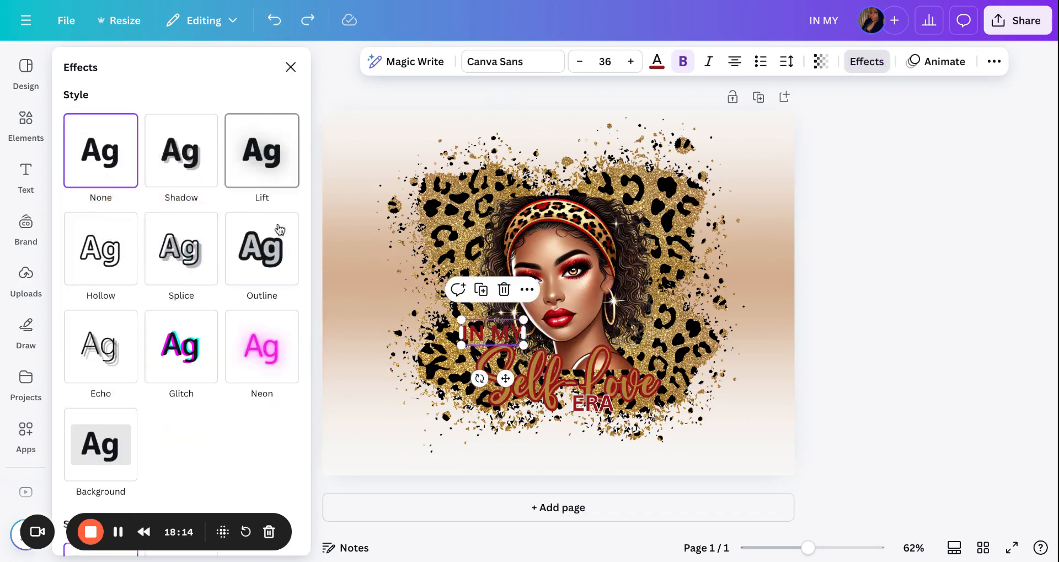
{"action": "left_click", "coordinate": [262, 248]}
{"action": "left_click", "coordinate": [288, 377]}
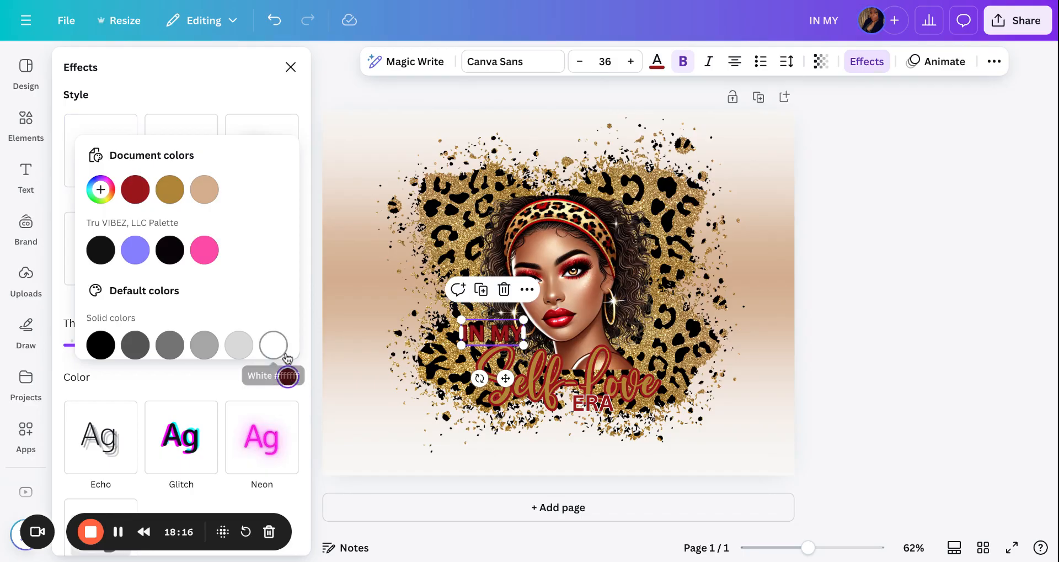
{"action": "left_click", "coordinate": [283, 353]}
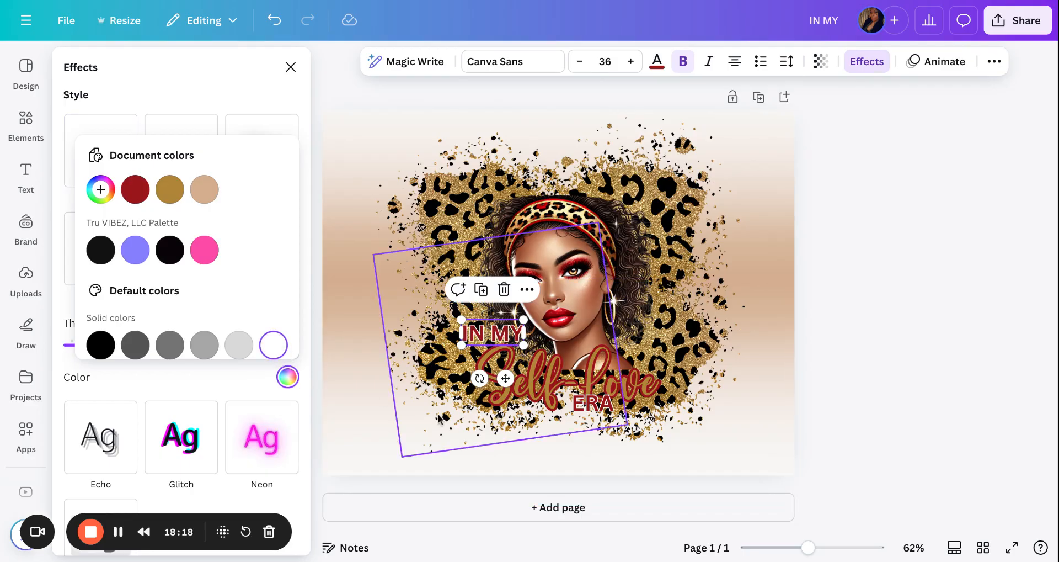
Enlarge the "ERA" text to size 45 and place it just below the end of "Self-Love"
{"action": "left_click", "coordinate": [591, 413]}
{"action": "left_click_drag", "start_coordinate": [592, 413], "coordinate": [651, 425]}
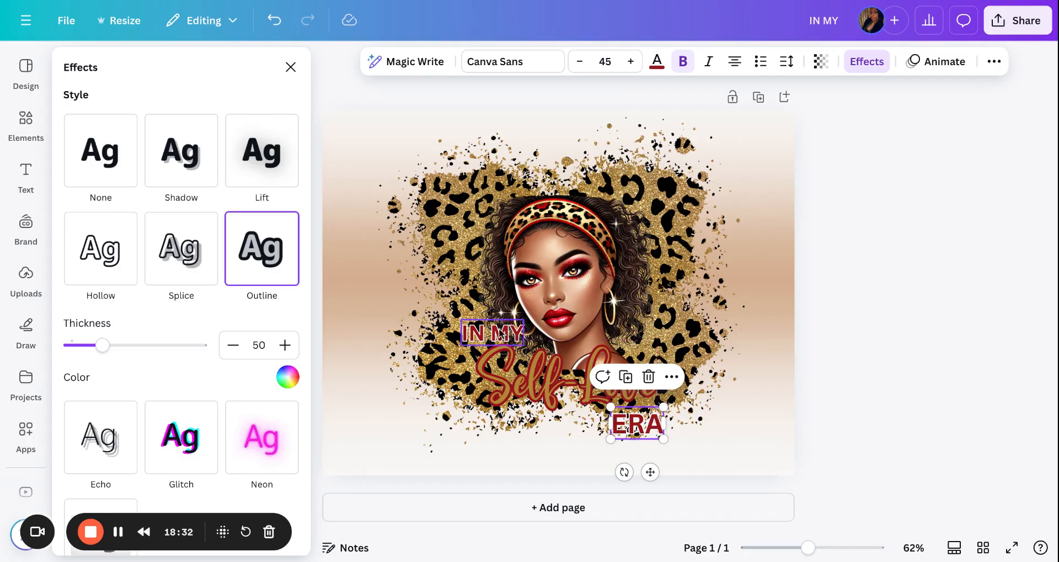
Bend the "IN MY" text with the Curve shape and set its curve to 75
{"action": "left_click", "coordinate": [502, 332]}
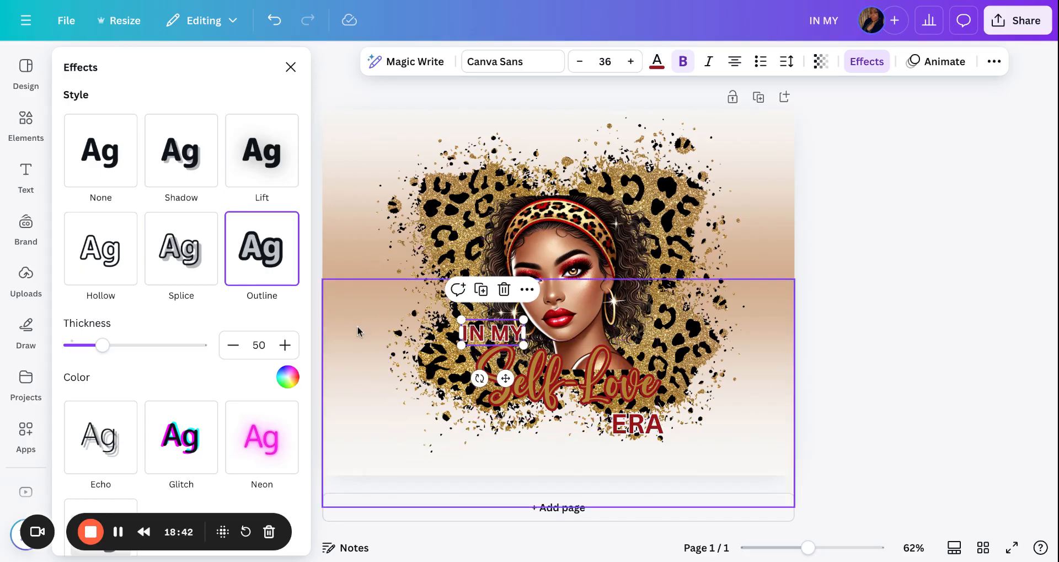
{"action": "left_click", "coordinate": [487, 317]}
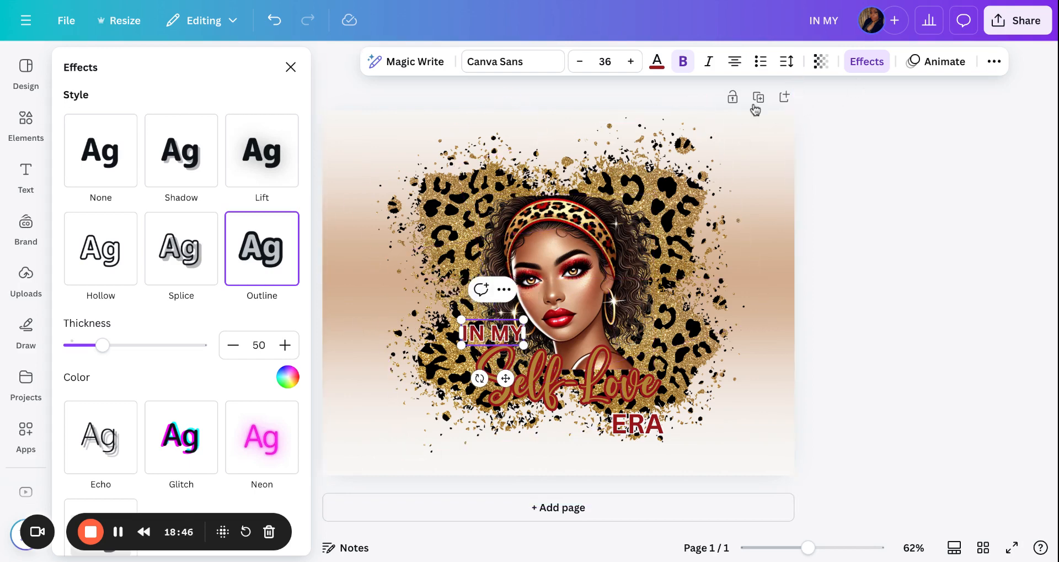
{"action": "scroll", "coordinate": [112, 356], "scroll_direction": "down", "scroll_amount": 3}
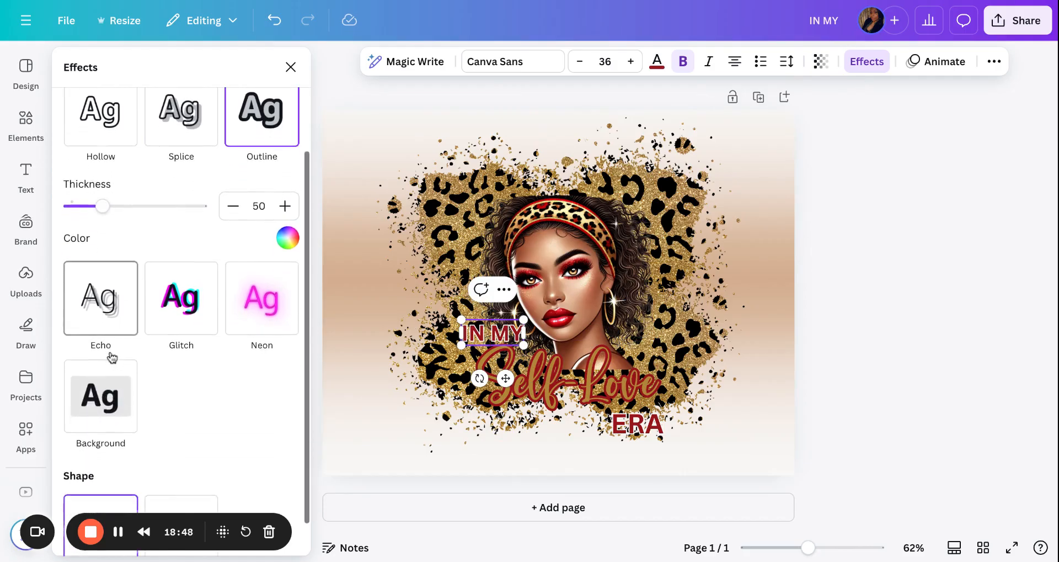
{"action": "scroll", "coordinate": [112, 356], "scroll_direction": "down", "scroll_amount": 1}
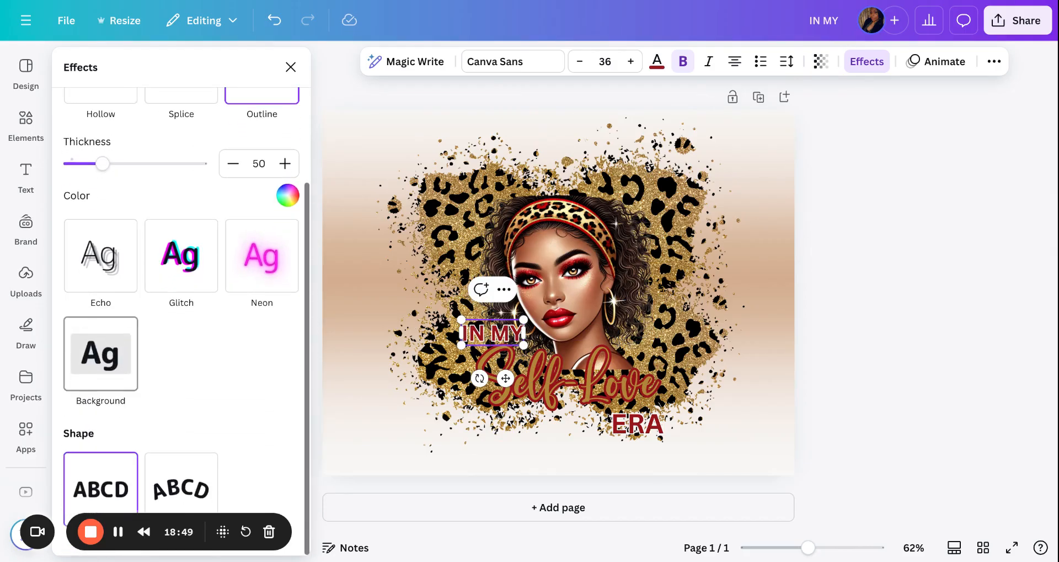
{"action": "left_click", "coordinate": [189, 472]}
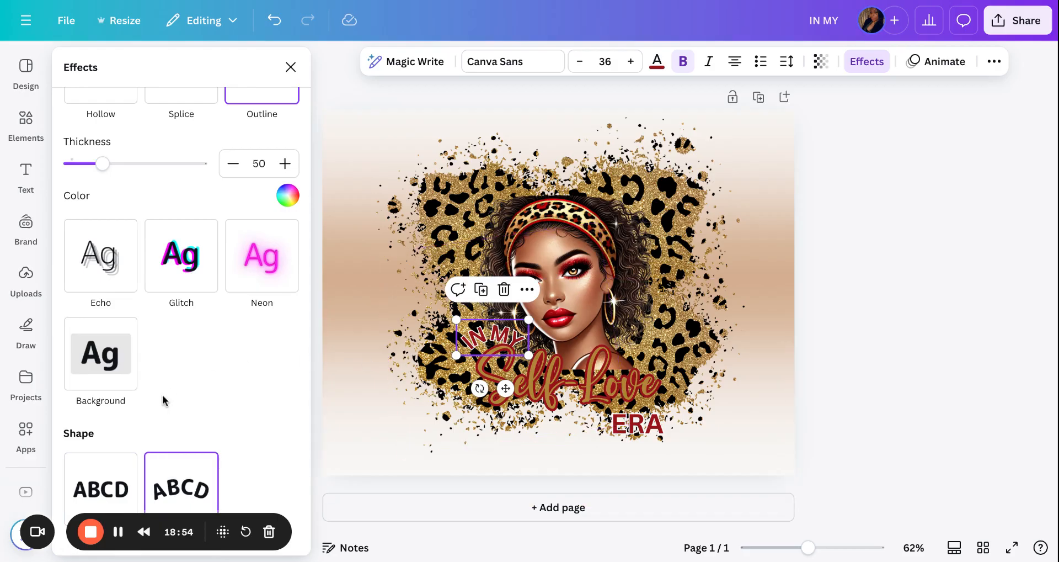
{"action": "scroll", "coordinate": [164, 401], "scroll_direction": "down", "scroll_amount": 1}
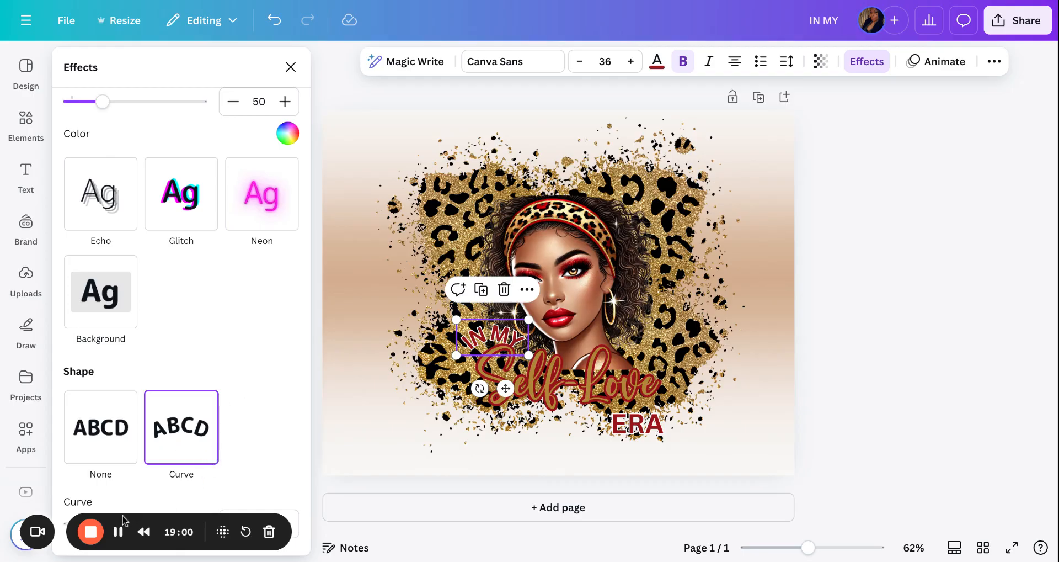
{"action": "left_click_drag", "start_coordinate": [126, 521], "coordinate": [852, 560]}
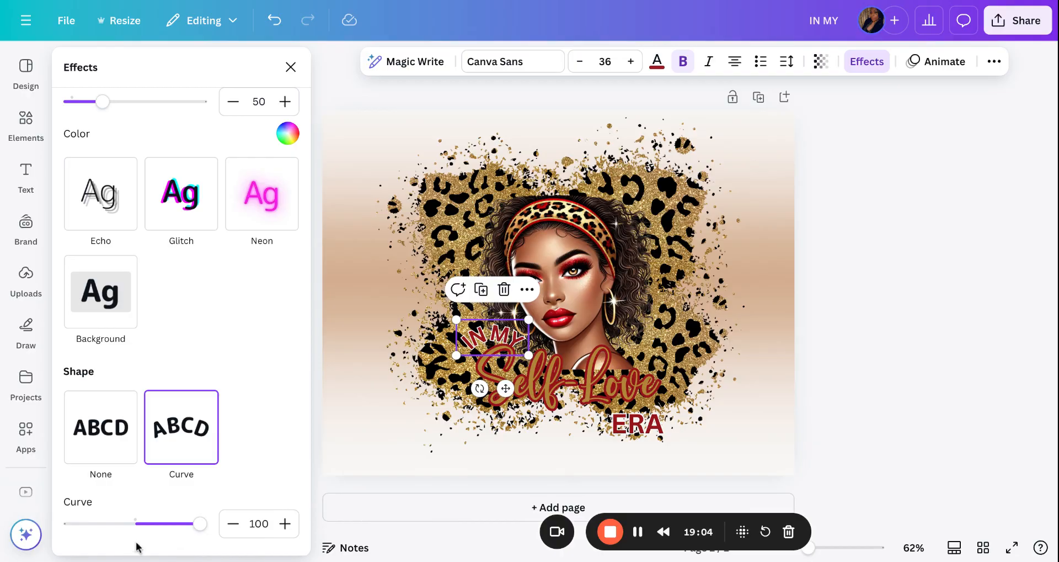
{"action": "mouse_move", "coordinate": [201, 527]}
{"action": "left_mouse_down"}
{"action": "mouse_move", "coordinate": [173, 529]}
{"action": "mouse_move", "coordinate": [200, 529]}
{"action": "mouse_move", "coordinate": [187, 530]}
{"action": "left_mouse_up"}
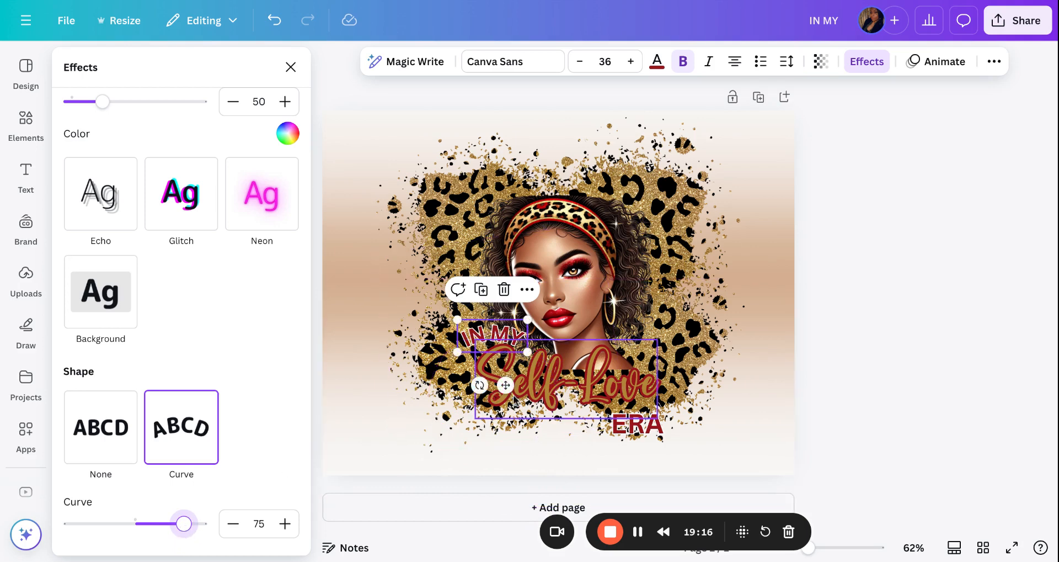
Shift the "IN MY" text slightly, set its curve to 84 and tilt it a little counterclockwise
{"action": "left_click_drag", "start_coordinate": [505, 389], "coordinate": [515, 387]}
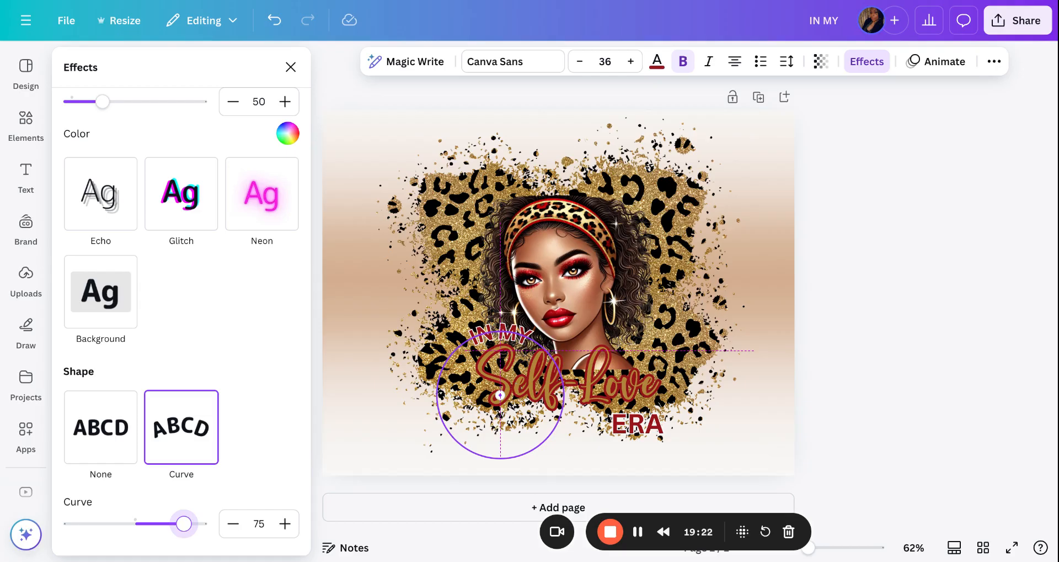
{"action": "left_click_drag", "start_coordinate": [500, 395], "coordinate": [500, 395]}
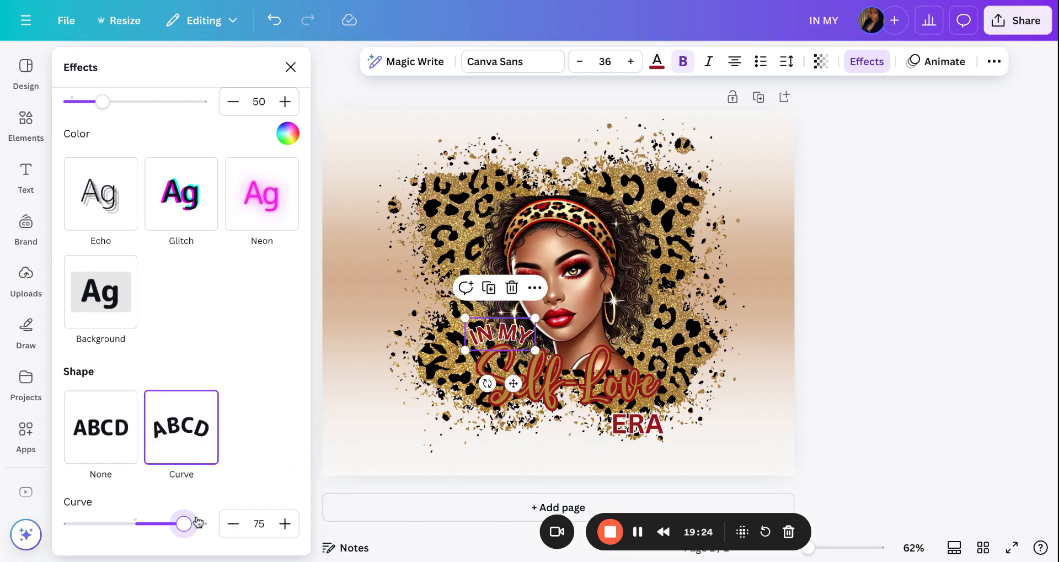
{"action": "left_click_drag", "start_coordinate": [187, 528], "coordinate": [191, 526]}
{"action": "left_click_drag", "start_coordinate": [487, 384], "coordinate": [504, 383]}
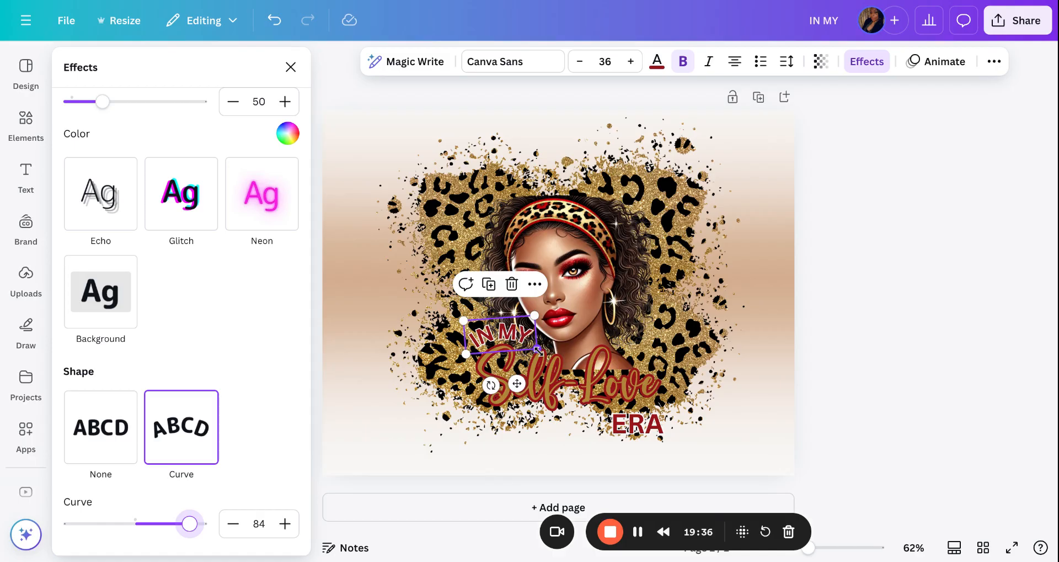
Shrink the "IN MY" text to size 33.4 and place it just above the "S" of "Self-Love"
{"action": "left_click_drag", "start_coordinate": [538, 350], "coordinate": [496, 378]}
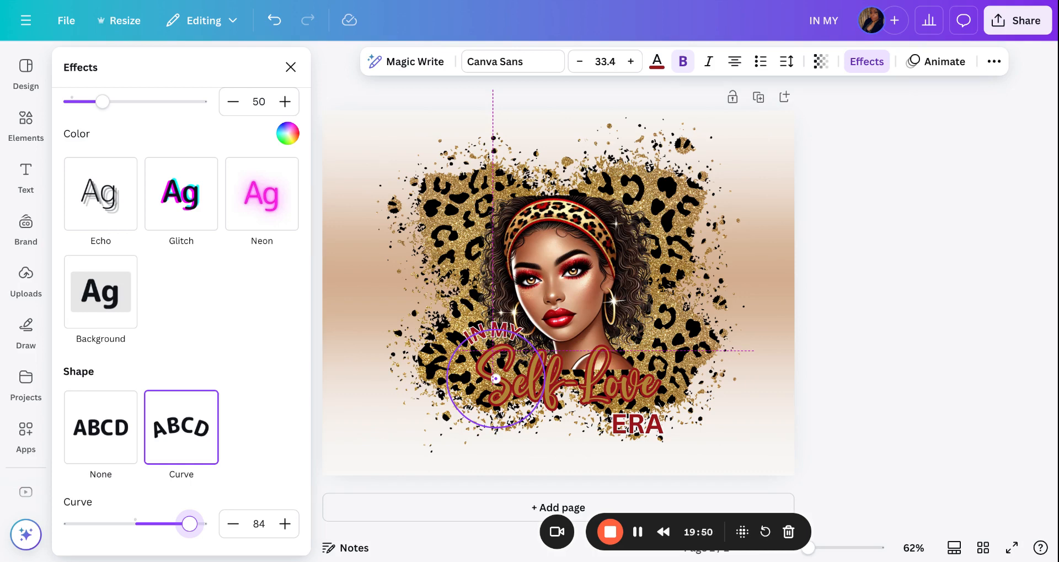
{"action": "left_click_drag", "start_coordinate": [496, 379], "coordinate": [496, 379]}
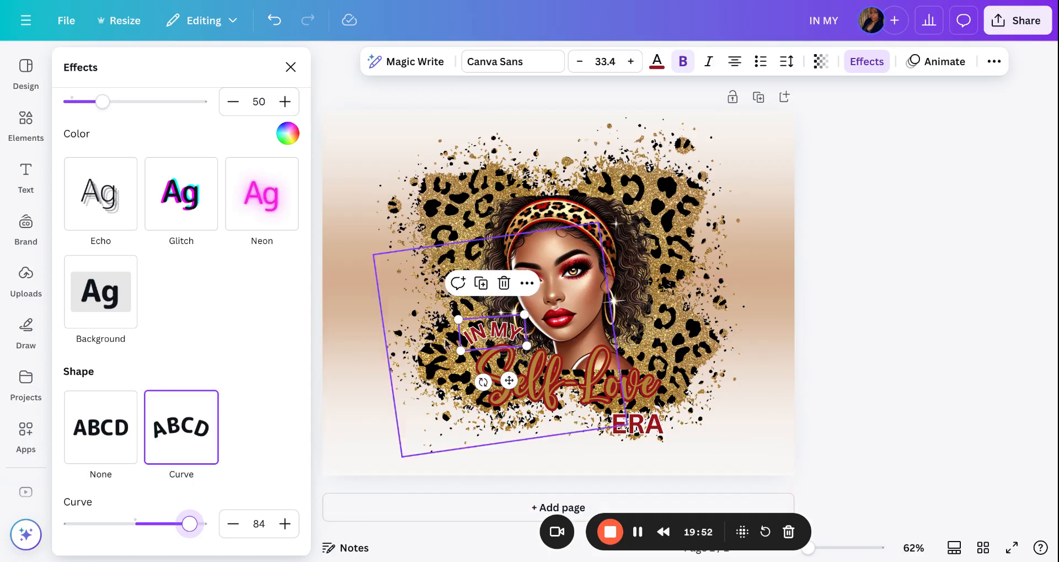
{"action": "left_click", "coordinate": [826, 393]}
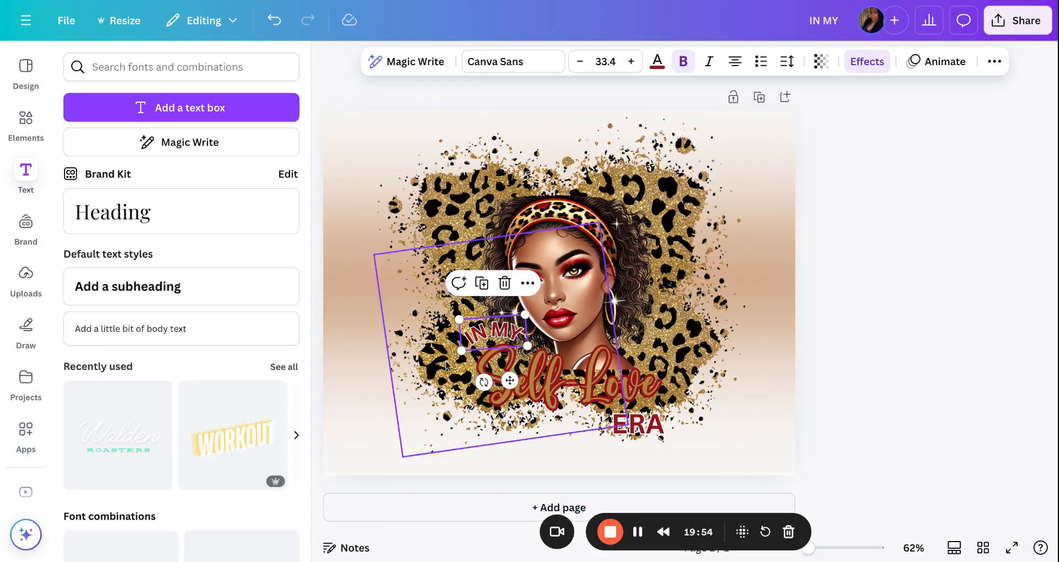
Enlarge "IN MY", "Self-Love" and "ERA" together slightly, and set them a little lower, centered horizontally on the page
{"action": "left_click", "coordinate": [490, 337]}
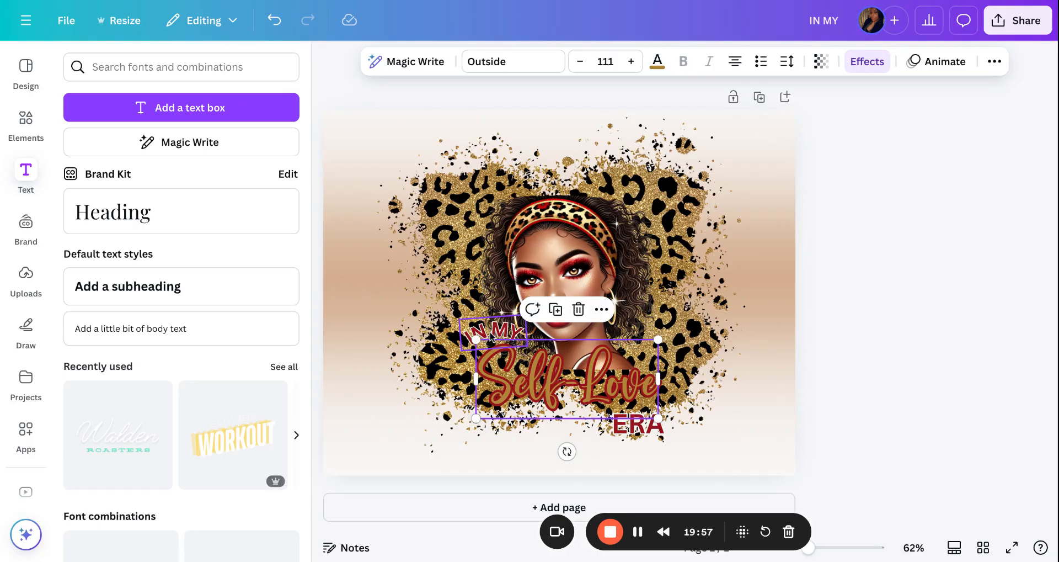
{"action": "left_click", "coordinate": [529, 369], "text": "shift"}
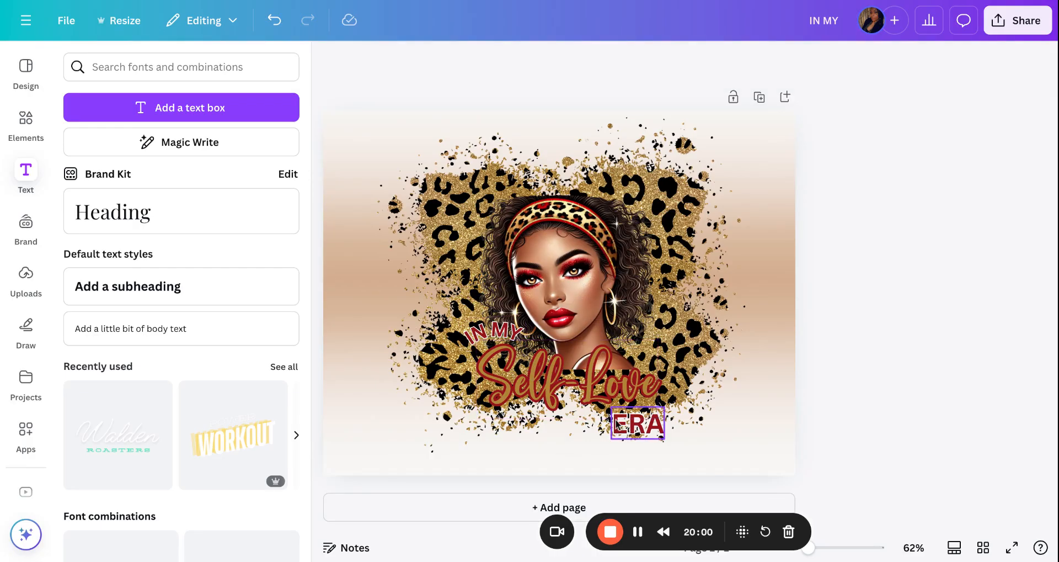
{"action": "left_click", "coordinate": [634, 433]}
{"action": "left_click", "coordinate": [574, 386], "text": "shift"}
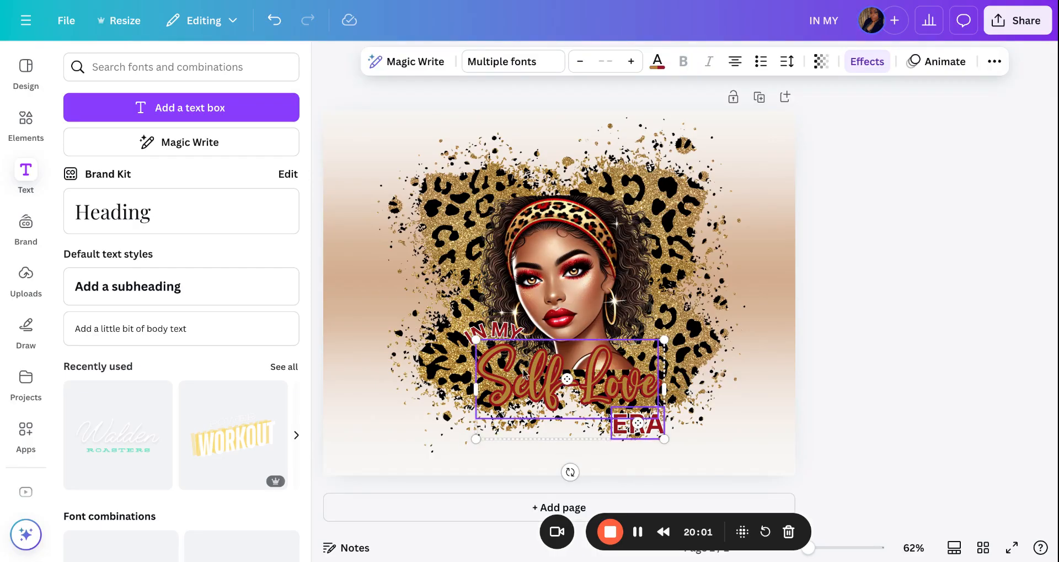
{"action": "left_click", "coordinate": [496, 334], "text": "shift"}
{"action": "left_click_drag", "start_coordinate": [549, 372], "coordinate": [553, 378]}
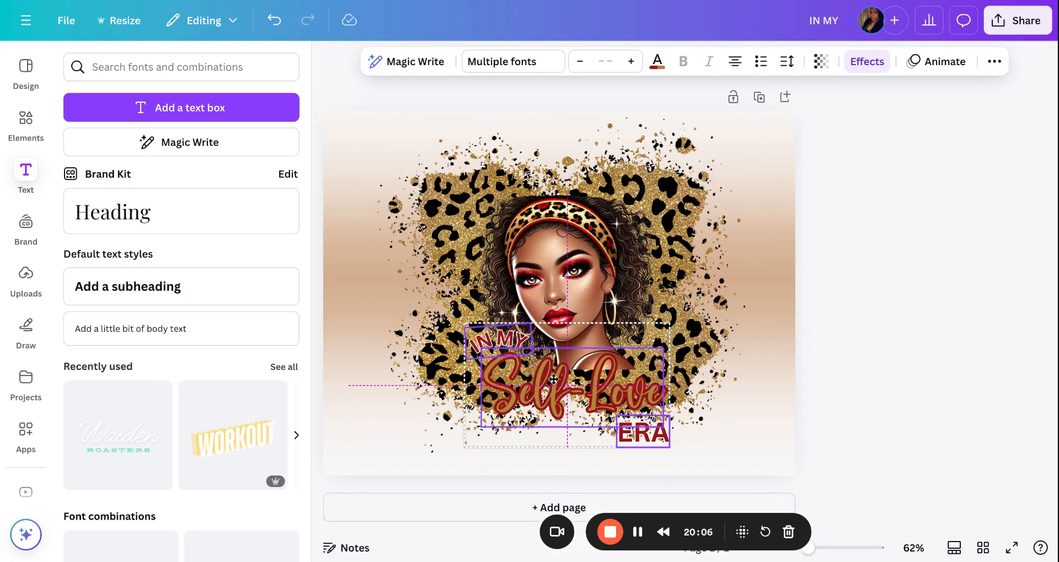
{"action": "left_click_drag", "start_coordinate": [618, 386], "coordinate": [618, 387]}
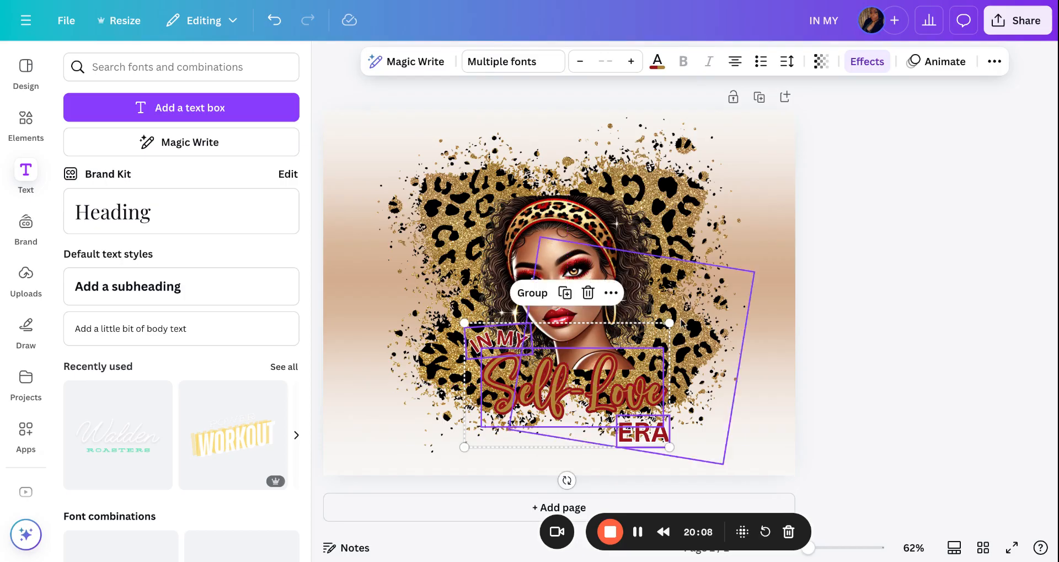
{"action": "mouse_move", "coordinate": [670, 322]}
{"action": "left_mouse_down"}
{"action": "mouse_move", "coordinate": [683, 314]}
{"action": "mouse_move", "coordinate": [676, 318]}
{"action": "left_mouse_up"}
{"action": "left_click_drag", "start_coordinate": [607, 396], "coordinate": [594, 394]}
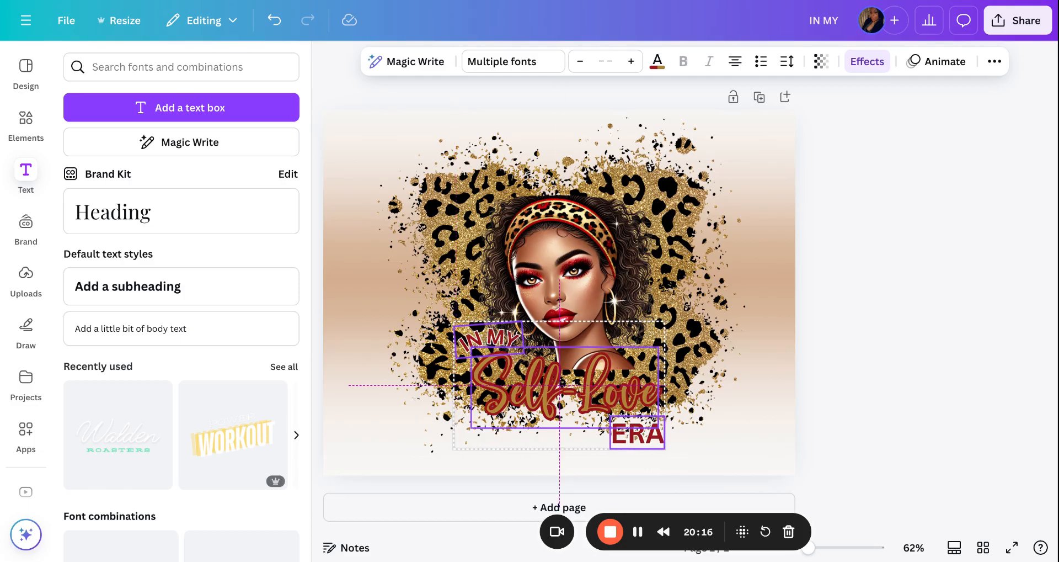
{"action": "left_click_drag", "start_coordinate": [594, 394], "coordinate": [594, 394]}
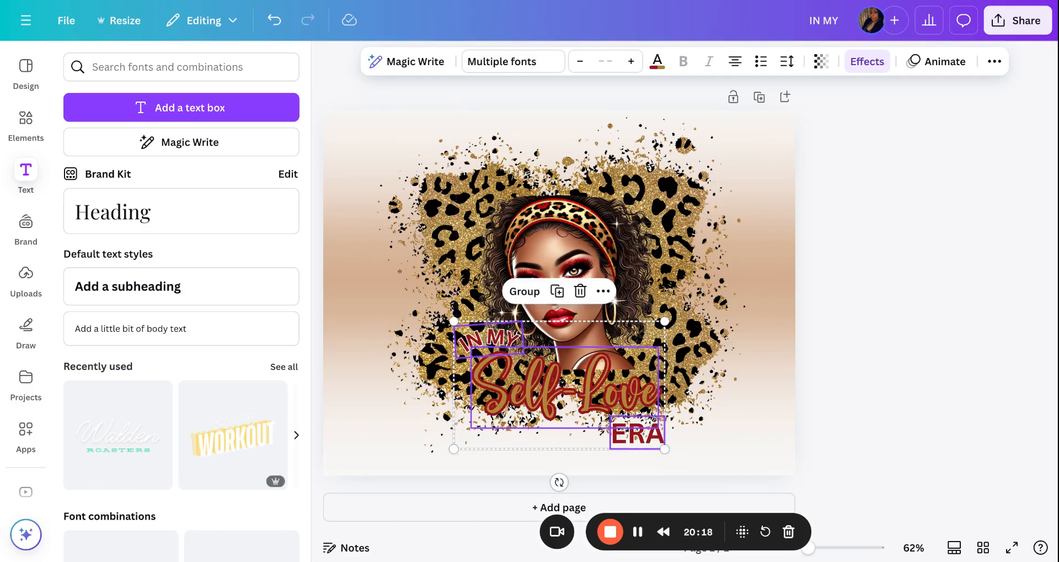
{"action": "left_click", "coordinate": [864, 356]}
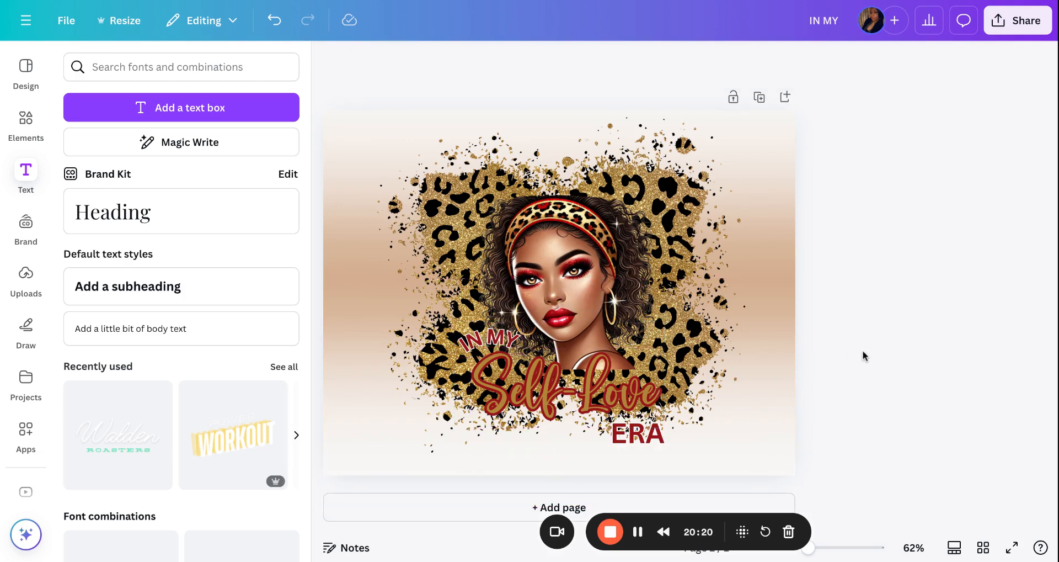
Unlock the lower gradient background image and move it further down the page
{"action": "left_click", "coordinate": [769, 381]}
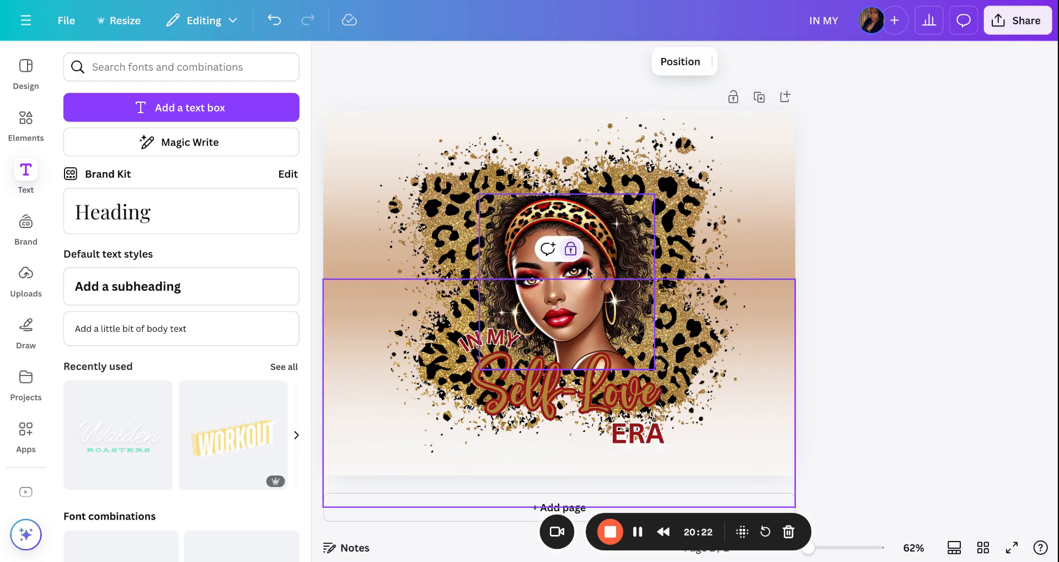
{"action": "left_click", "coordinate": [570, 248]}
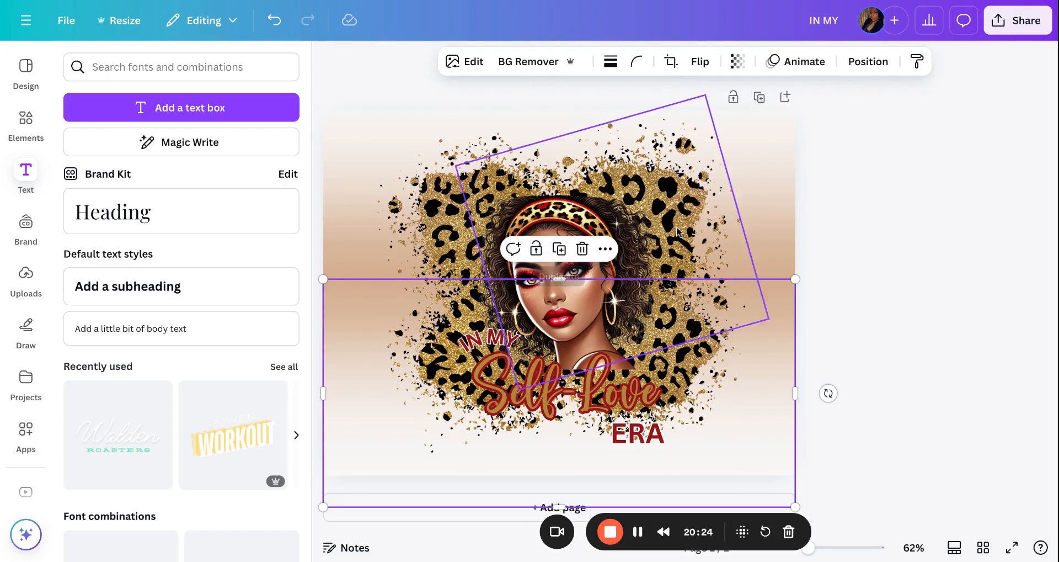
{"action": "left_click_drag", "start_coordinate": [764, 358], "coordinate": [762, 407]}
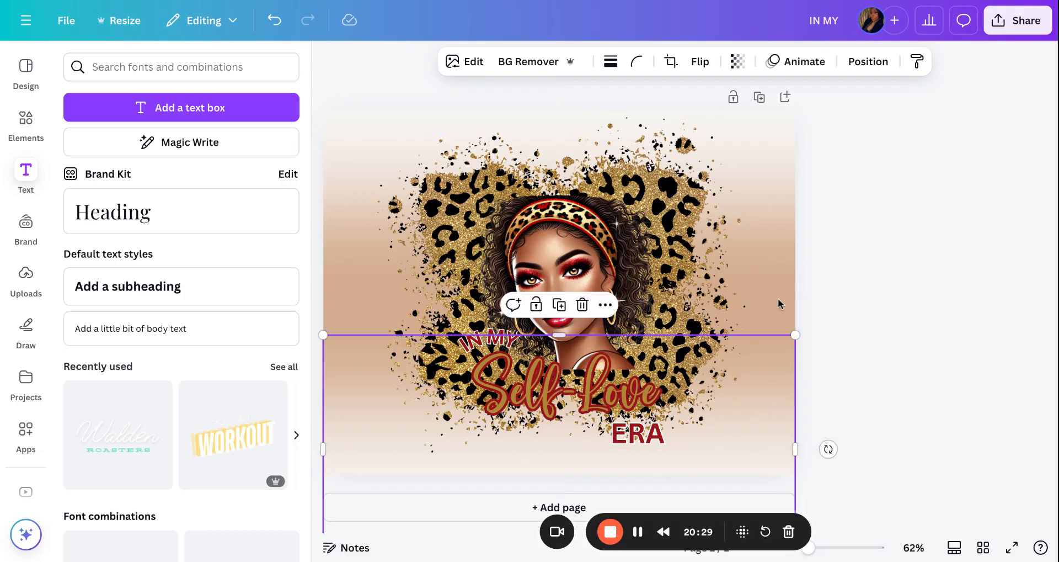
Unlock the upper gradient background image and move it further up the page
{"action": "left_click", "coordinate": [767, 150]}
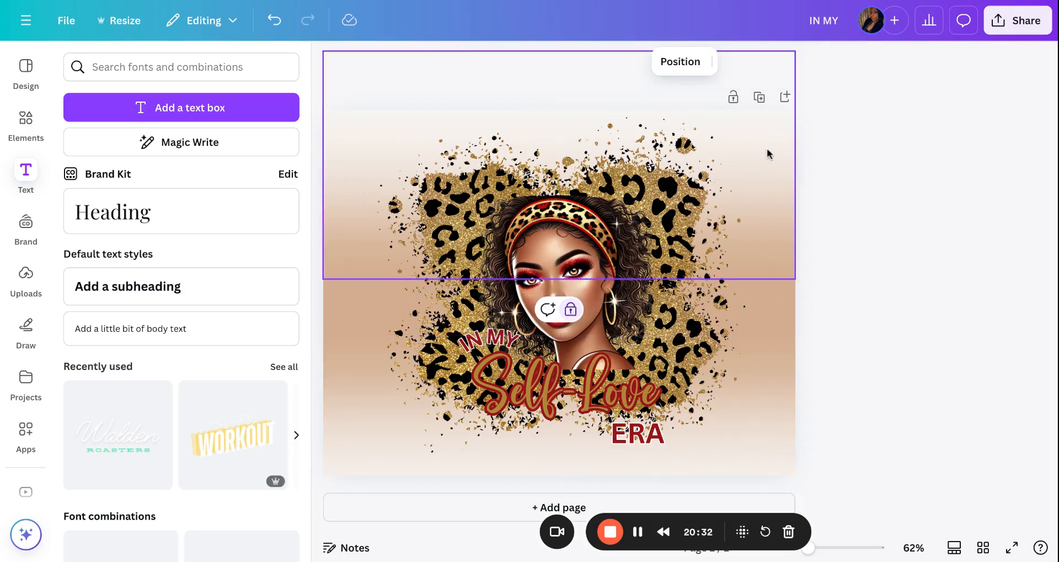
{"action": "left_click", "coordinate": [571, 309]}
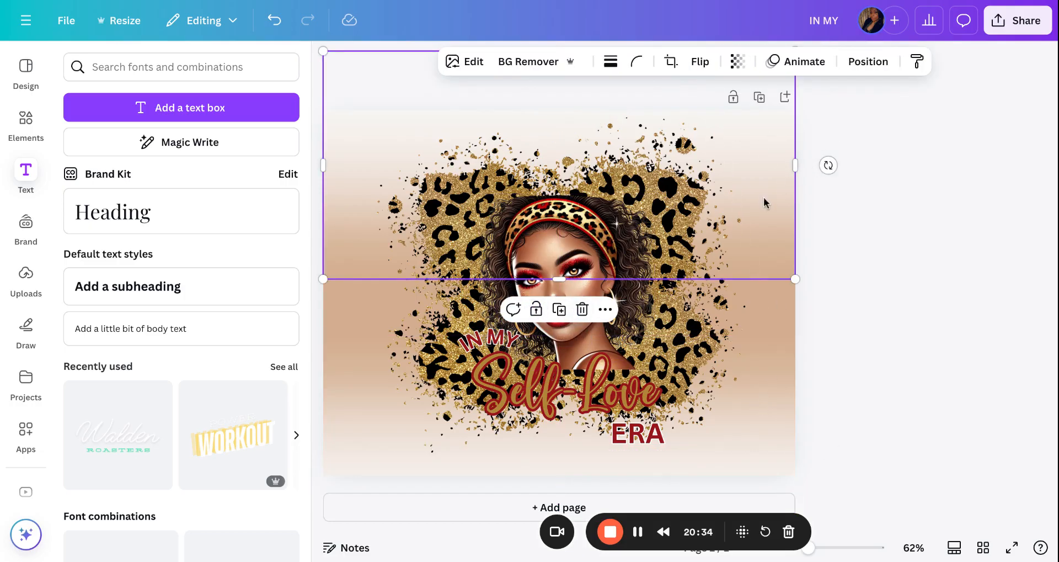
{"action": "left_click_drag", "start_coordinate": [765, 199], "coordinate": [767, 155]}
{"action": "left_click", "coordinate": [926, 293]}
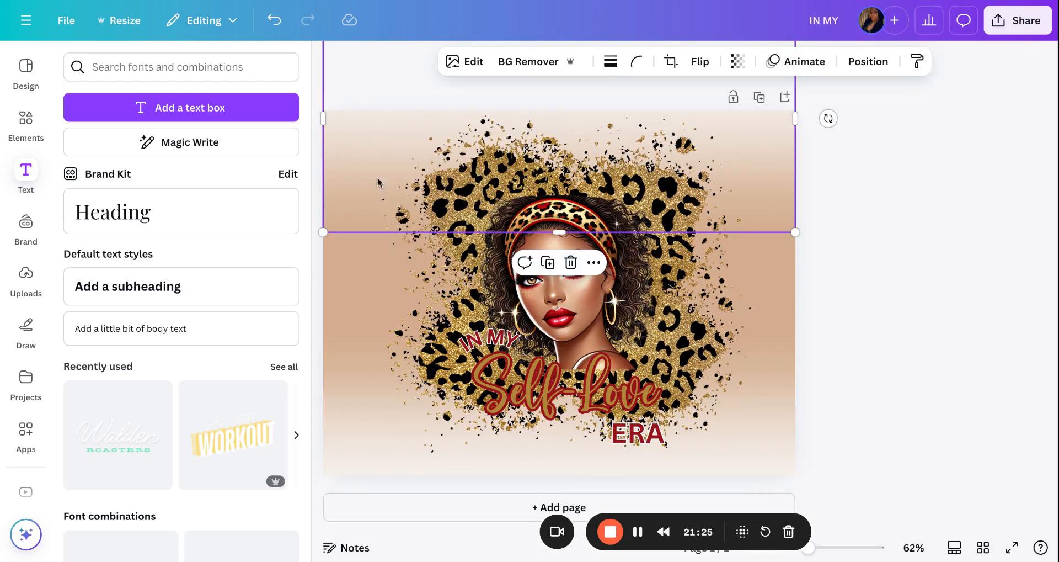
Lock the upper and lower gradient background images together in their new positions
{"action": "left_click", "coordinate": [369, 401], "text": "shift"}
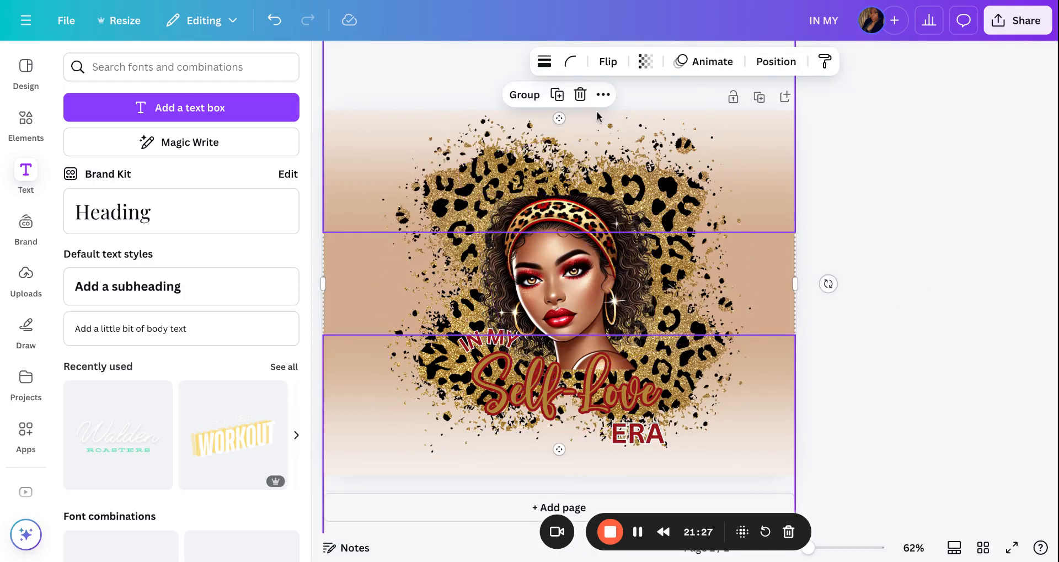
{"action": "left_click", "coordinate": [604, 96]}
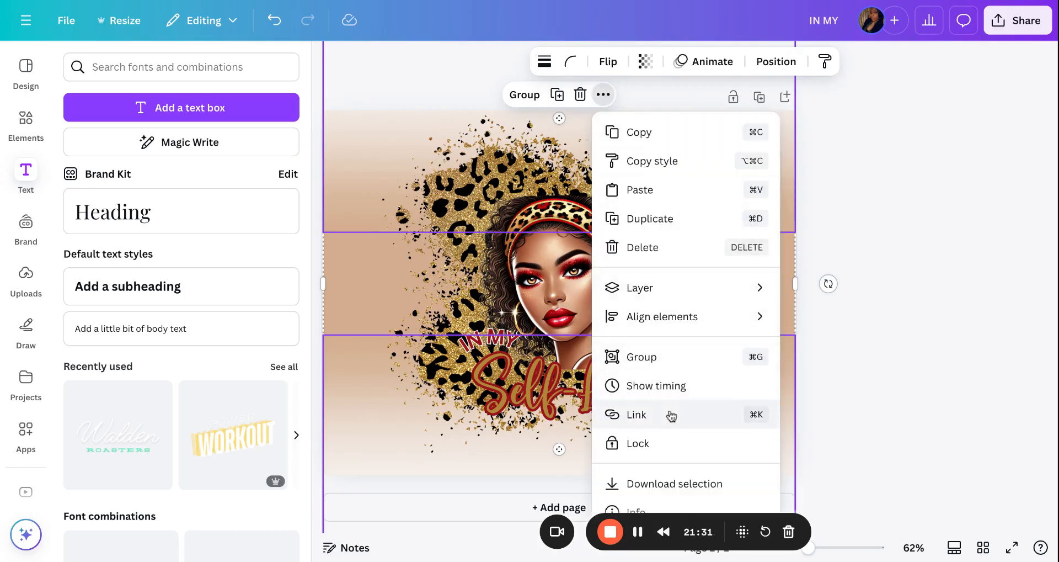
{"action": "left_click", "coordinate": [671, 444]}
{"action": "left_click", "coordinate": [861, 251]}
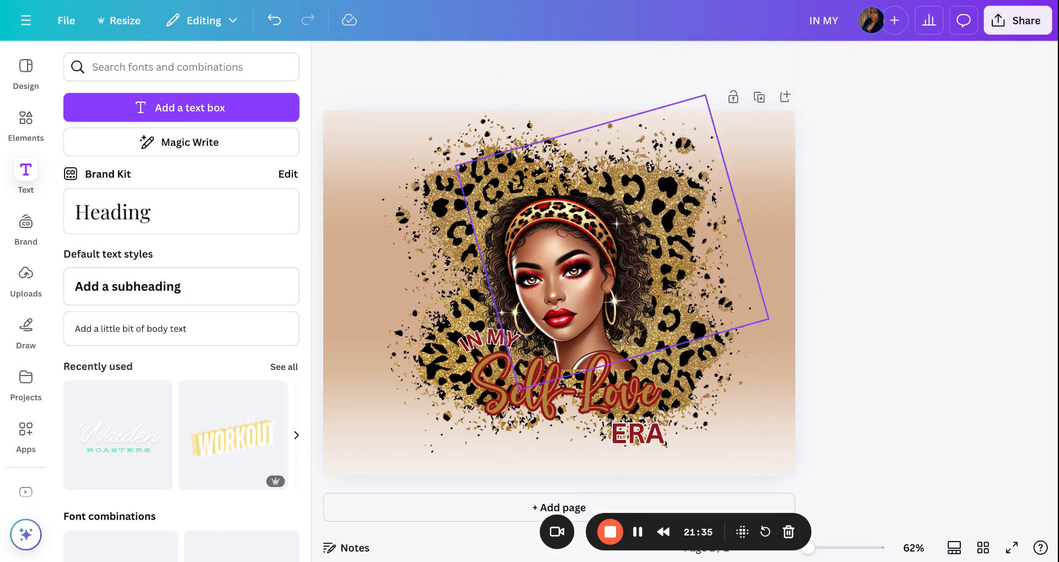
Group the portrait, leopard splatters and caption texts, then shrink the group slightly and center it on the page
{"action": "left_click_drag", "start_coordinate": [359, 117], "coordinate": [811, 480]}
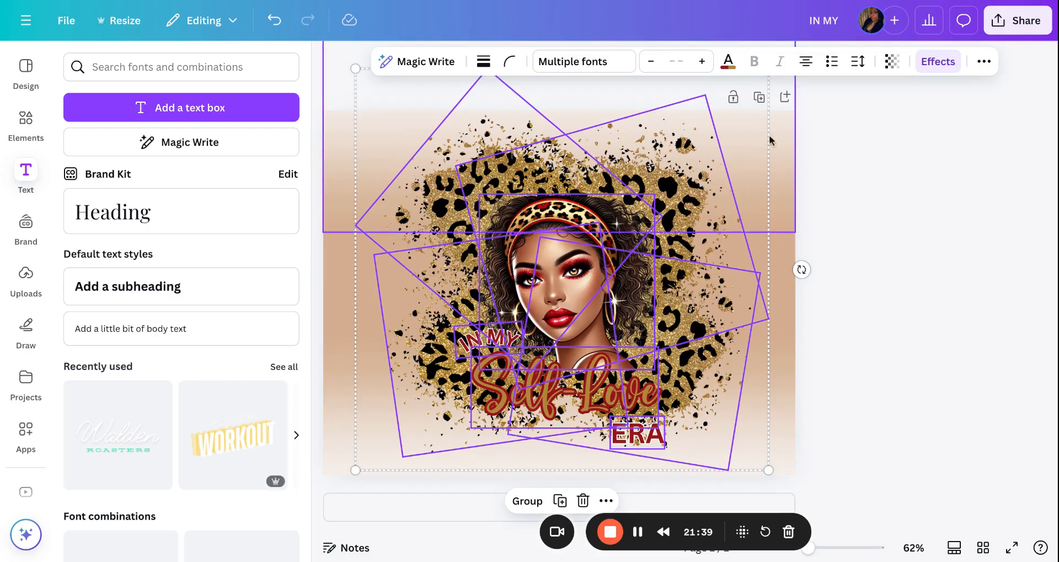
{"action": "left_click_drag", "start_coordinate": [567, 518], "coordinate": [800, 517]}
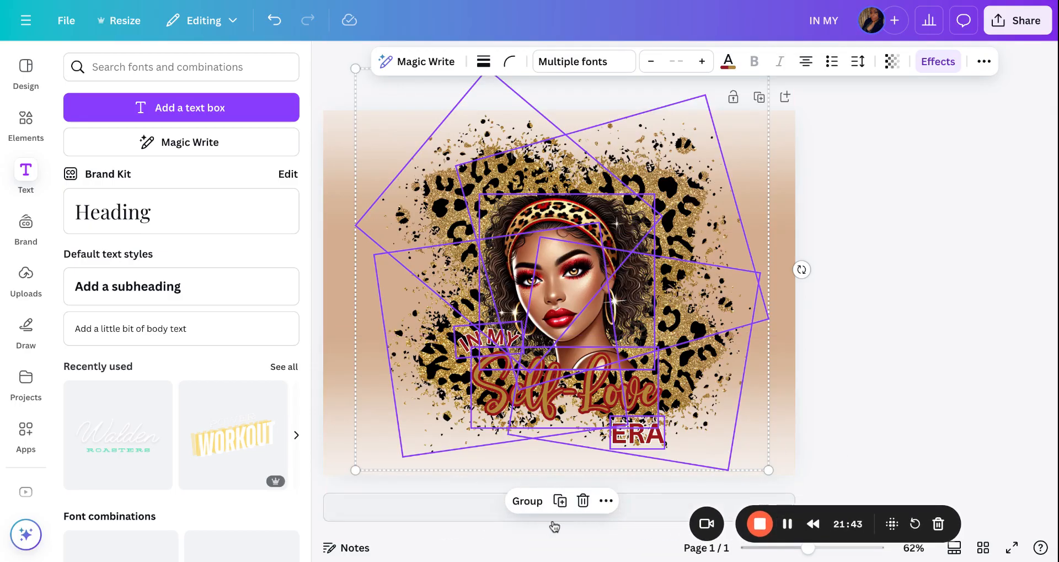
{"action": "left_click", "coordinate": [527, 501]}
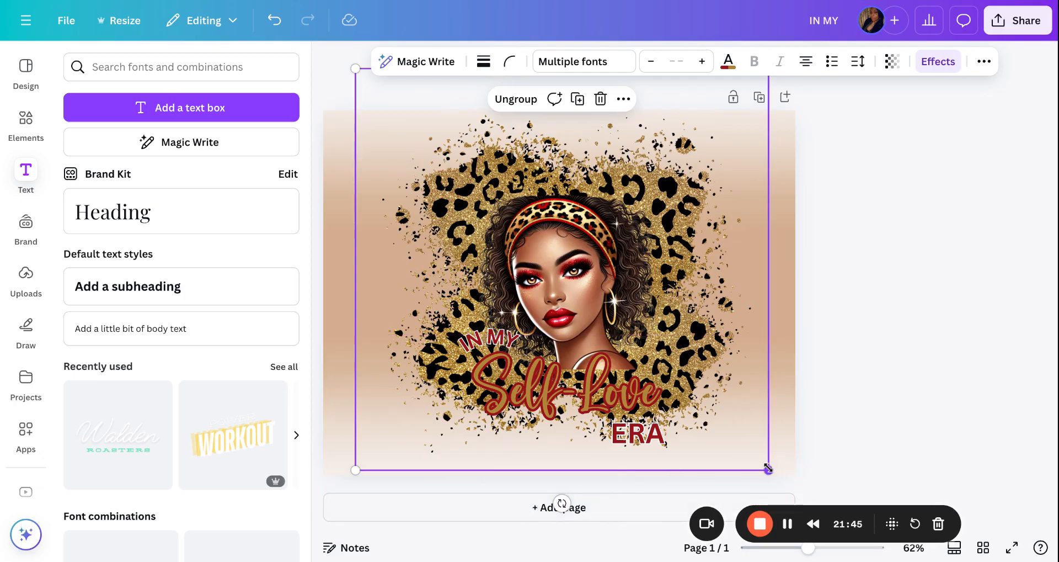
{"action": "left_click_drag", "start_coordinate": [768, 469], "coordinate": [730, 433]}
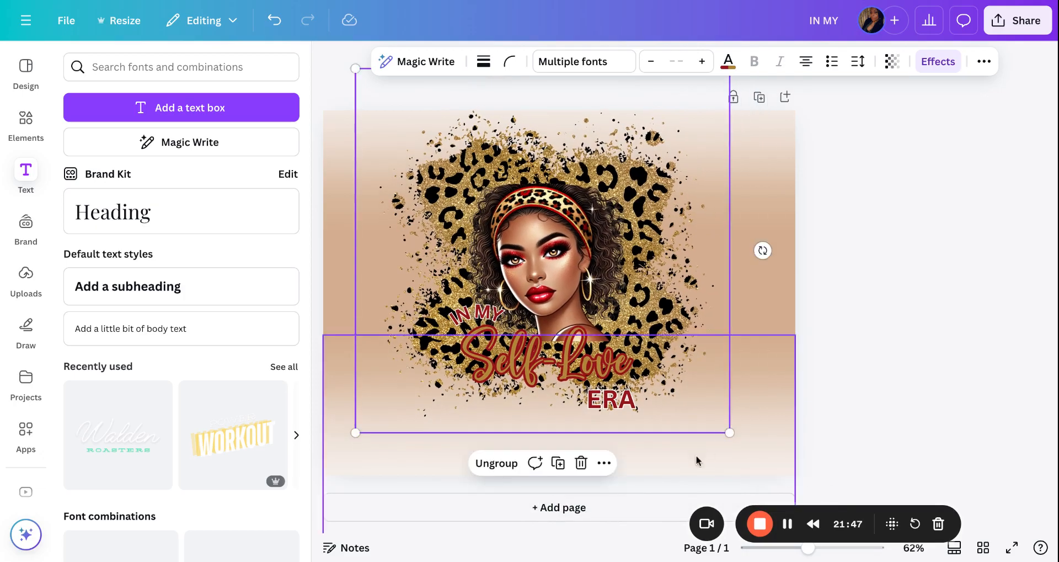
{"action": "left_click_drag", "start_coordinate": [527, 236], "coordinate": [559, 280]}
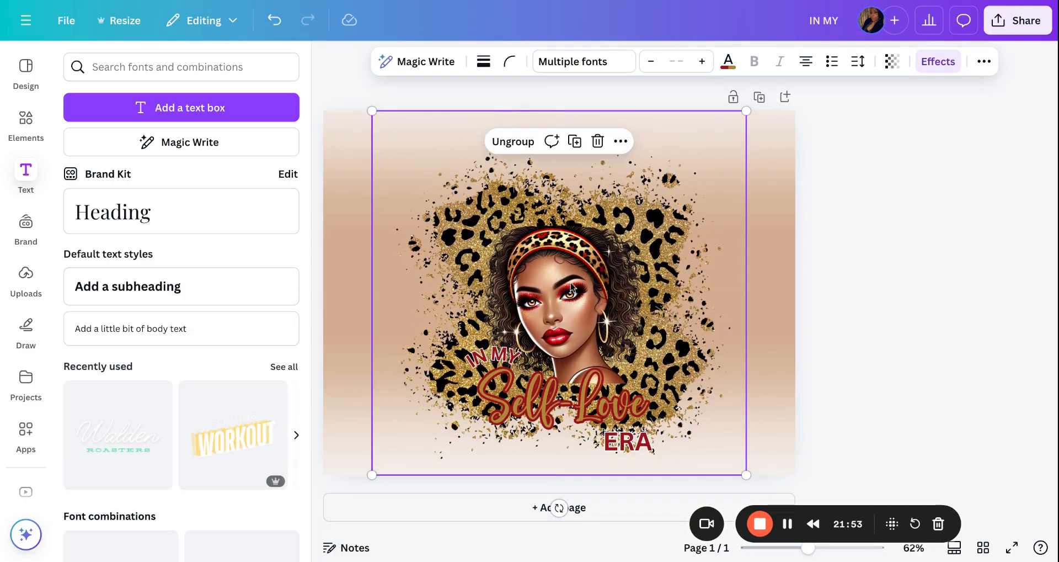
{"action": "left_click", "coordinate": [872, 341]}
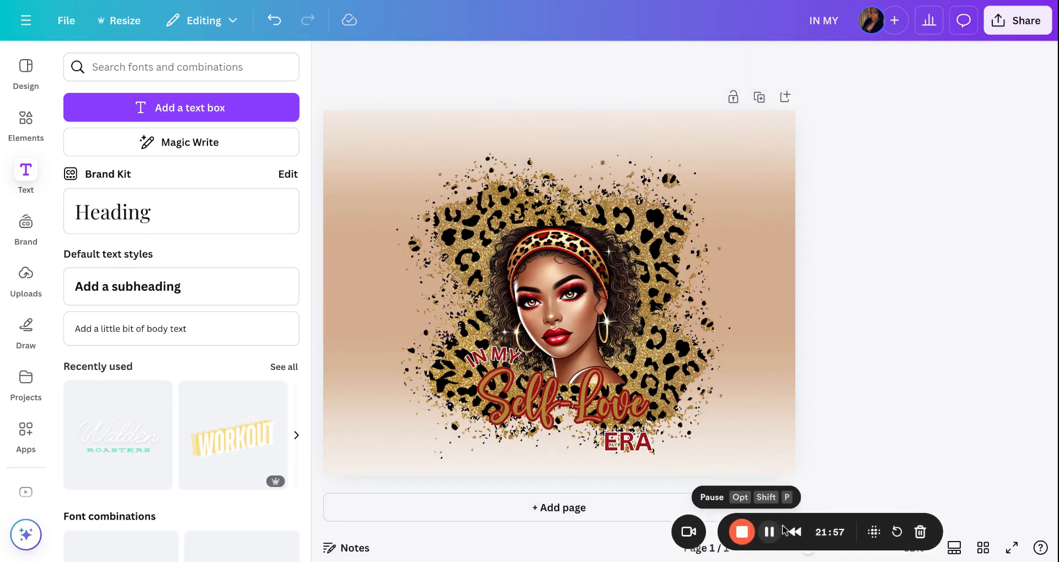
{"action": "left_click", "coordinate": [762, 532]}
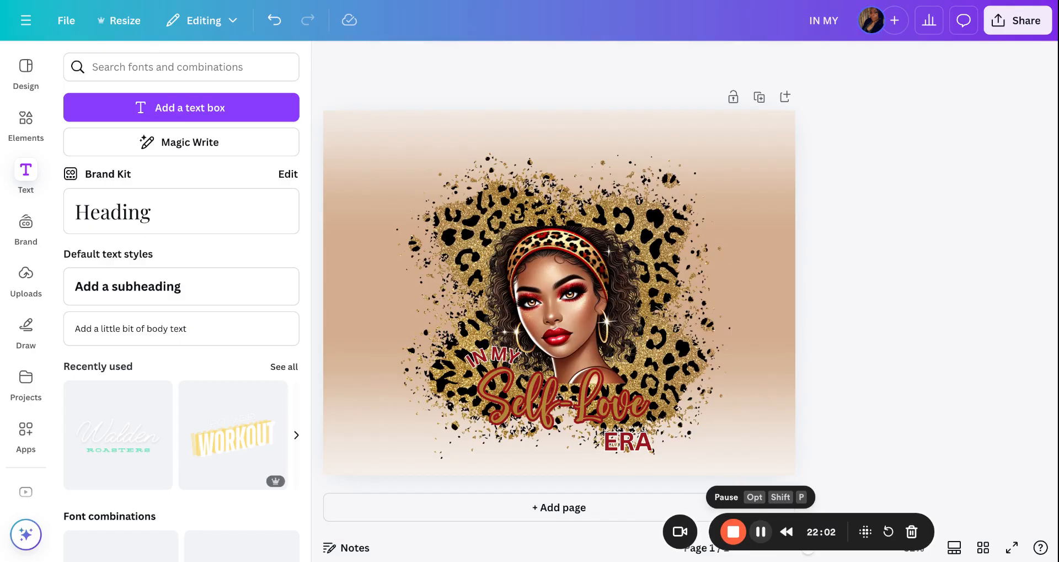
{"action": "left_click_drag", "start_coordinate": [858, 521], "coordinate": [264, 535]}
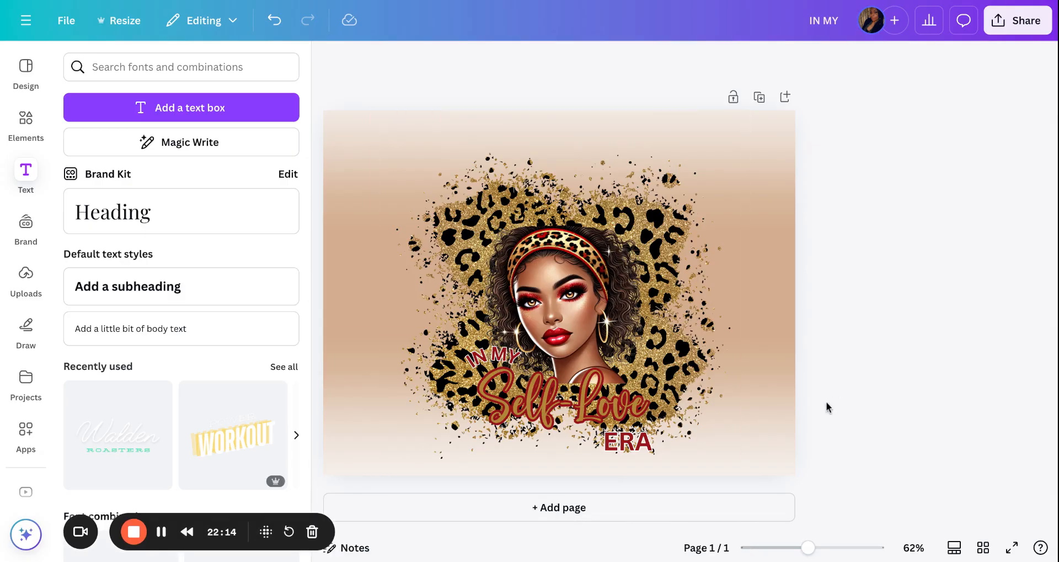
Set the design's PNG download size to 3.125, then close the download settings without downloading
{"action": "left_click", "coordinate": [1013, 26]}
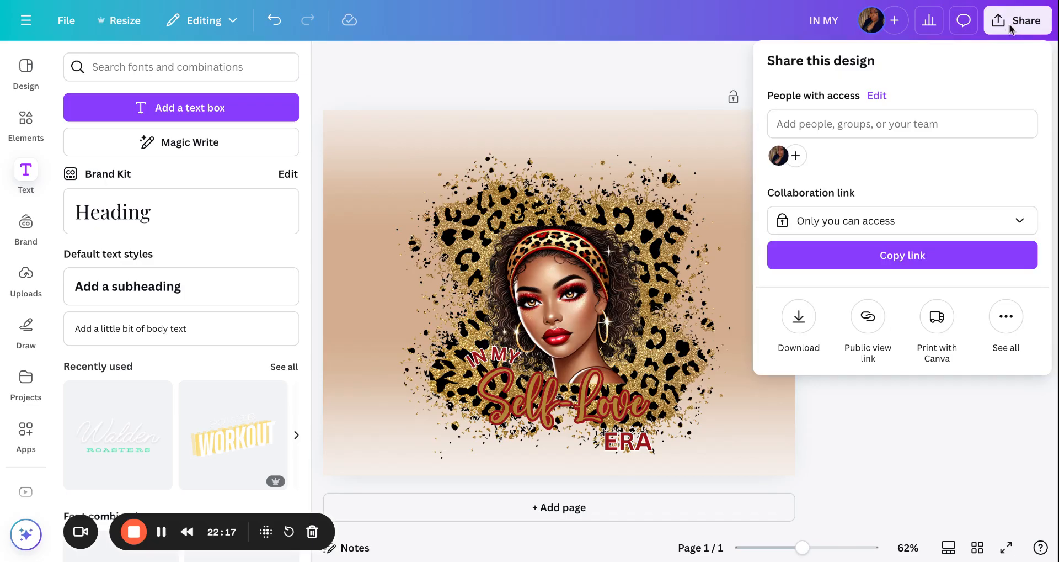
{"action": "left_click", "coordinate": [799, 317]}
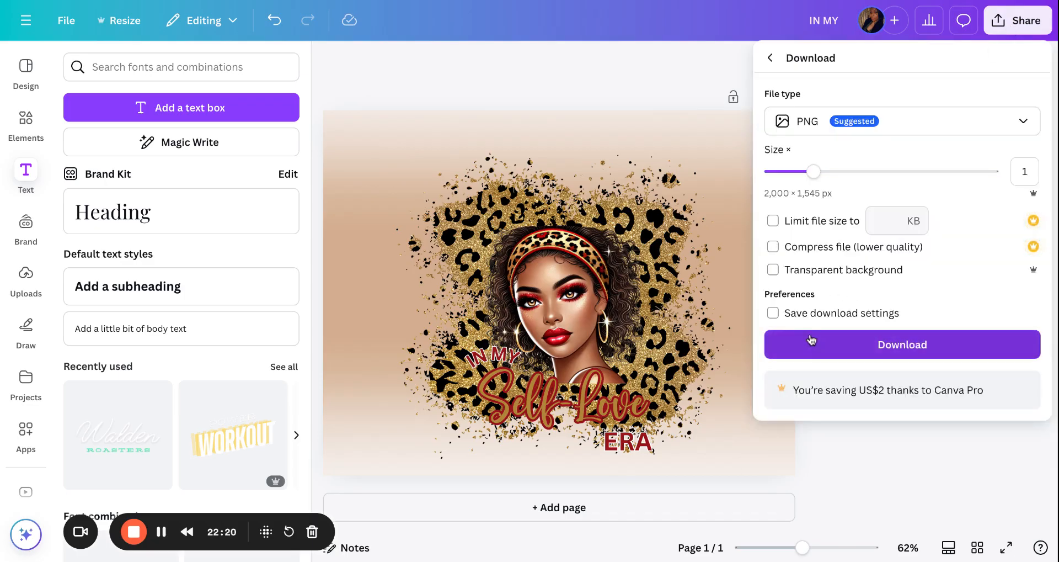
{"action": "left_click_drag", "start_coordinate": [815, 172], "coordinate": [991, 172]}
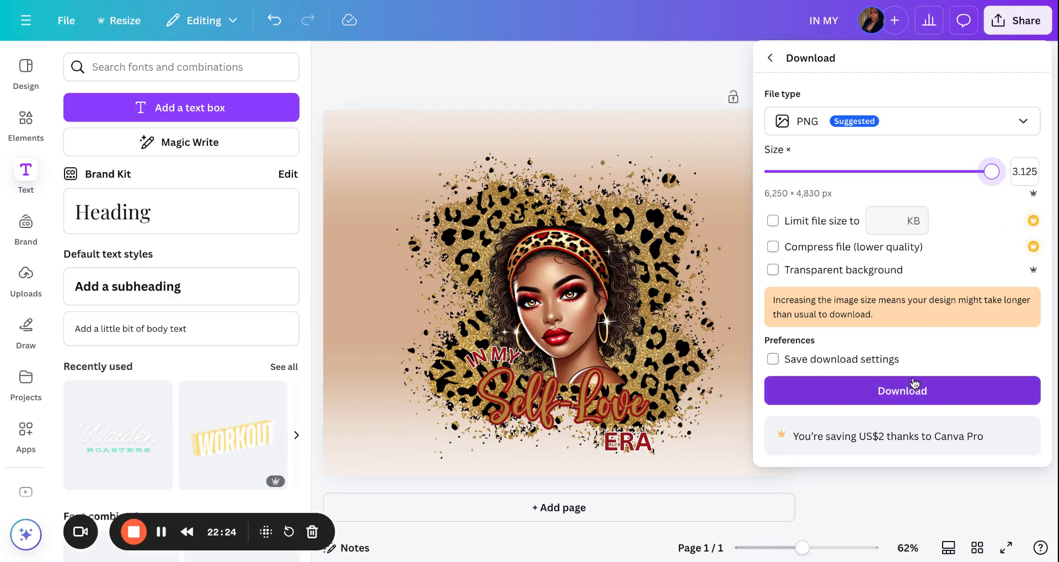
{"action": "left_click", "coordinate": [712, 53]}
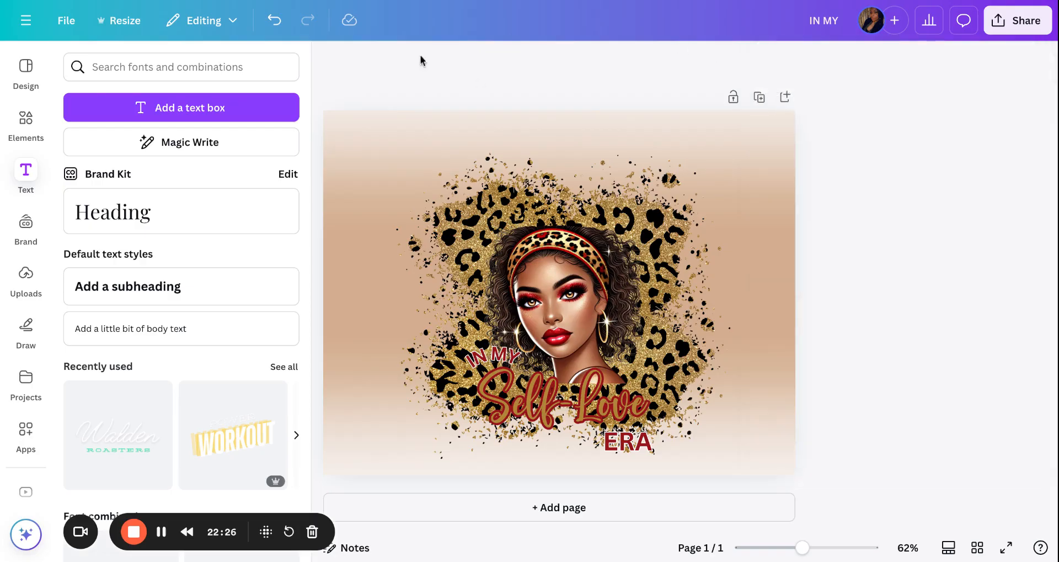
Add a second page and set its background color to white (#ffffff)
{"action": "left_click", "coordinate": [587, 514]}
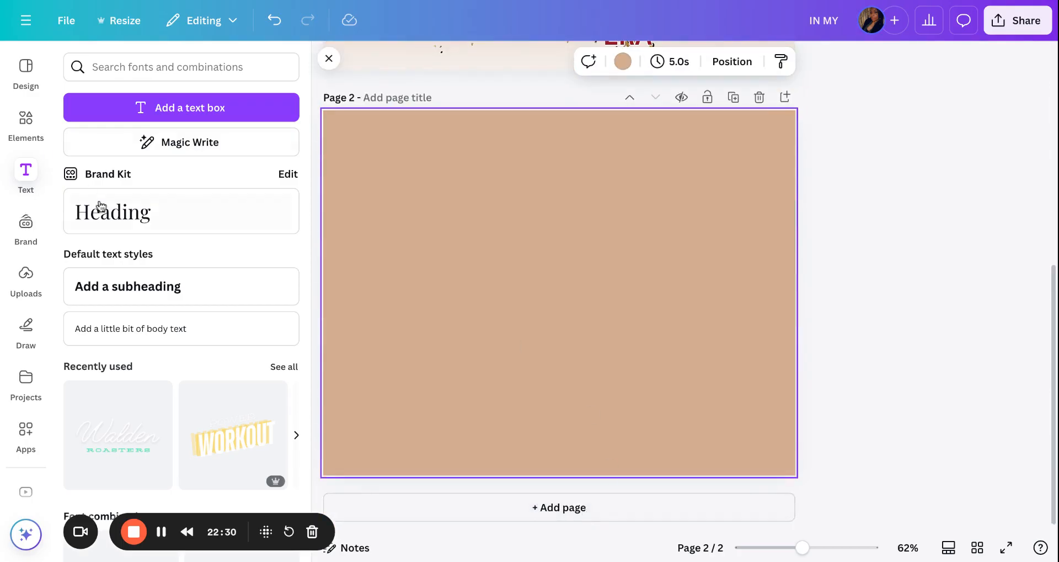
{"action": "left_click", "coordinate": [622, 61]}
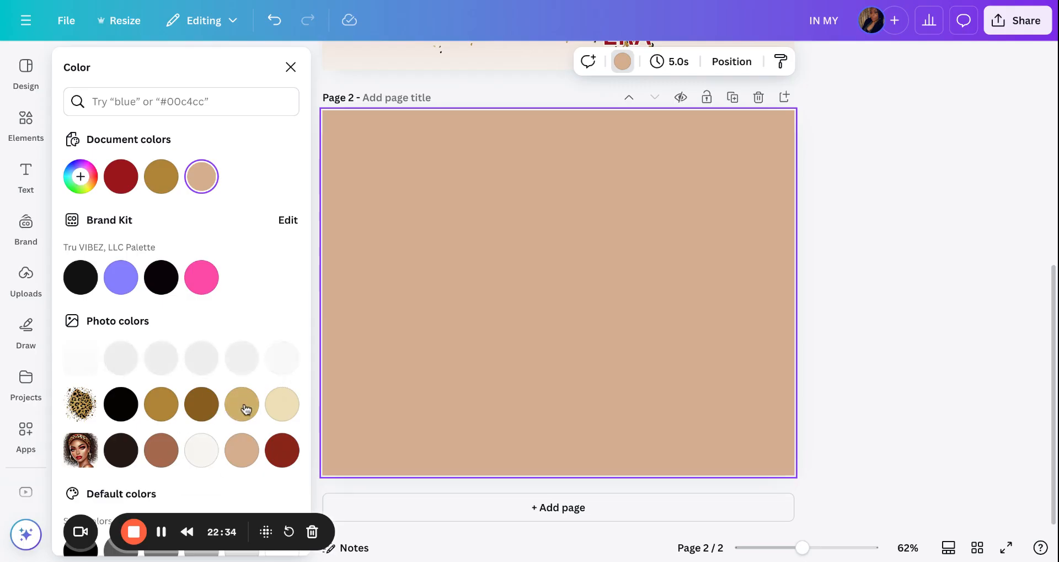
{"action": "scroll", "coordinate": [235, 255], "scroll_direction": "down", "scroll_amount": 5}
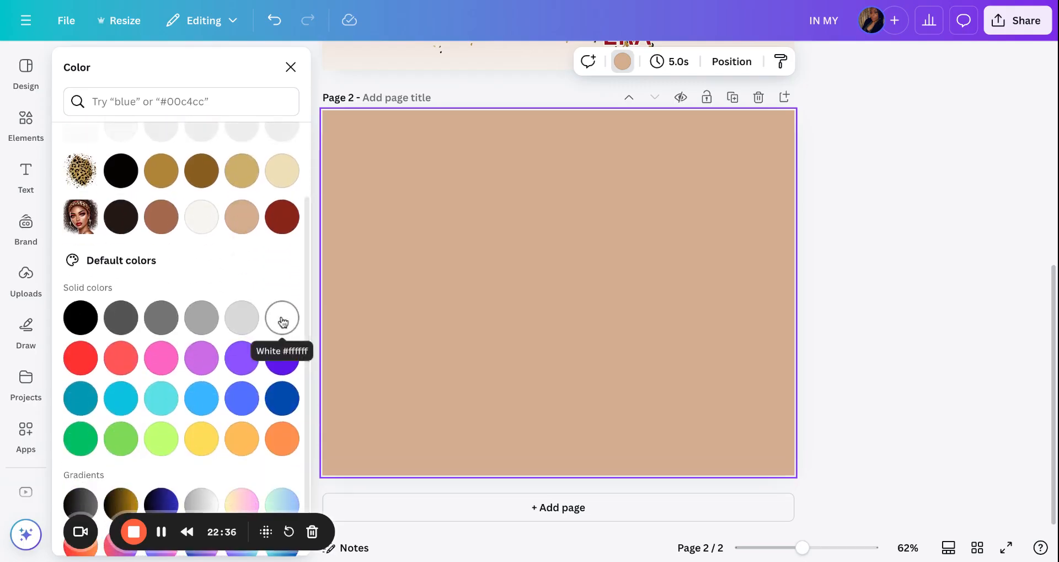
{"action": "left_click", "coordinate": [282, 319]}
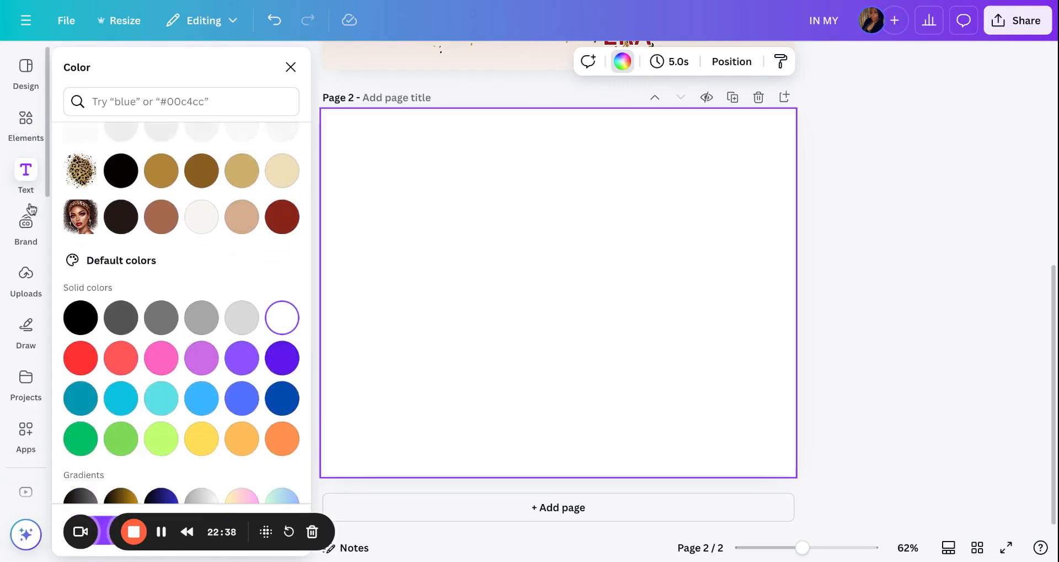
Place the uploaded image of the finished Self-Love design on page 2
{"action": "left_click", "coordinate": [25, 274]}
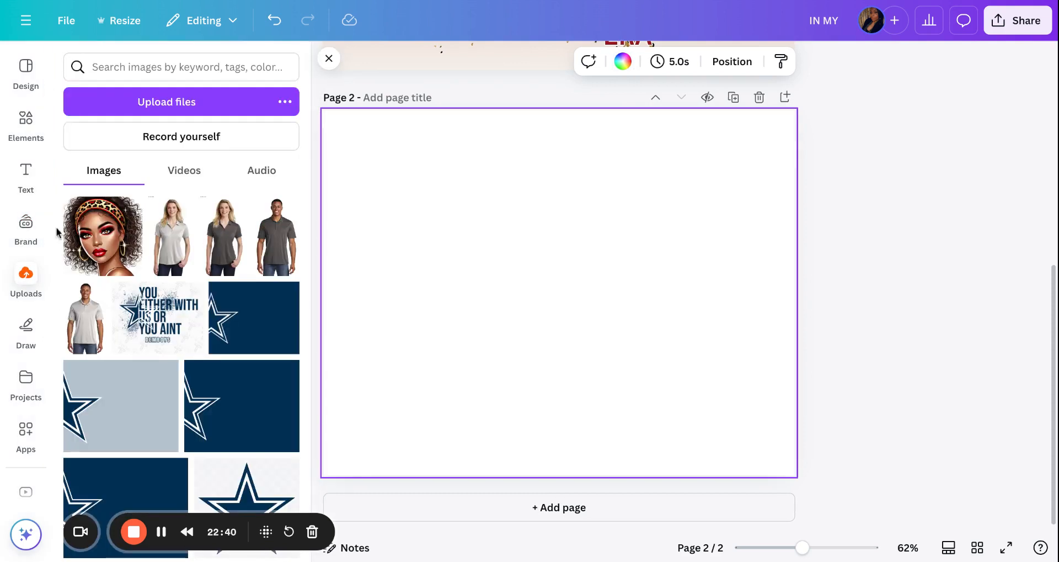
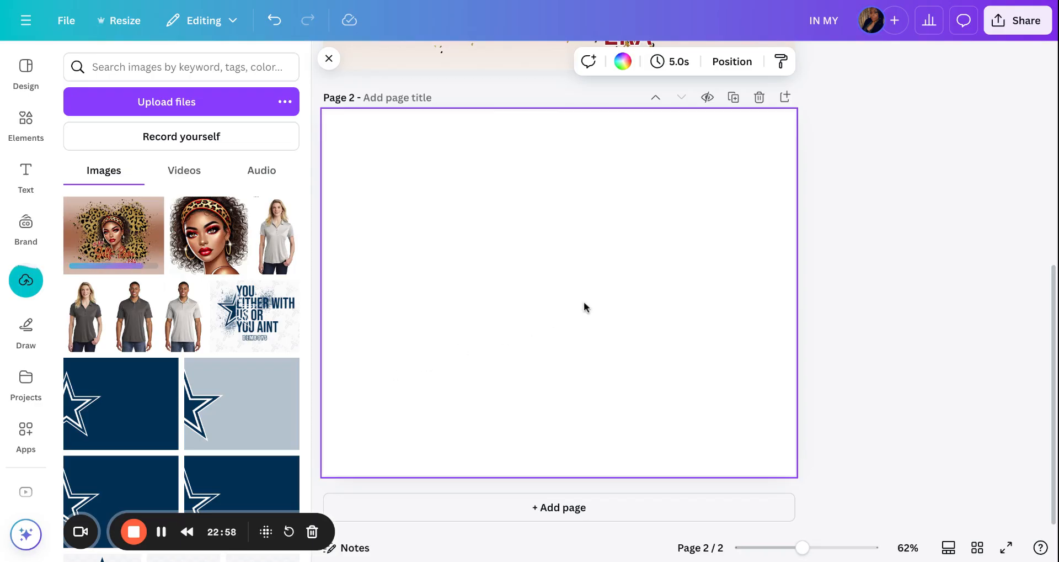
{"action": "left_click", "coordinate": [142, 248]}
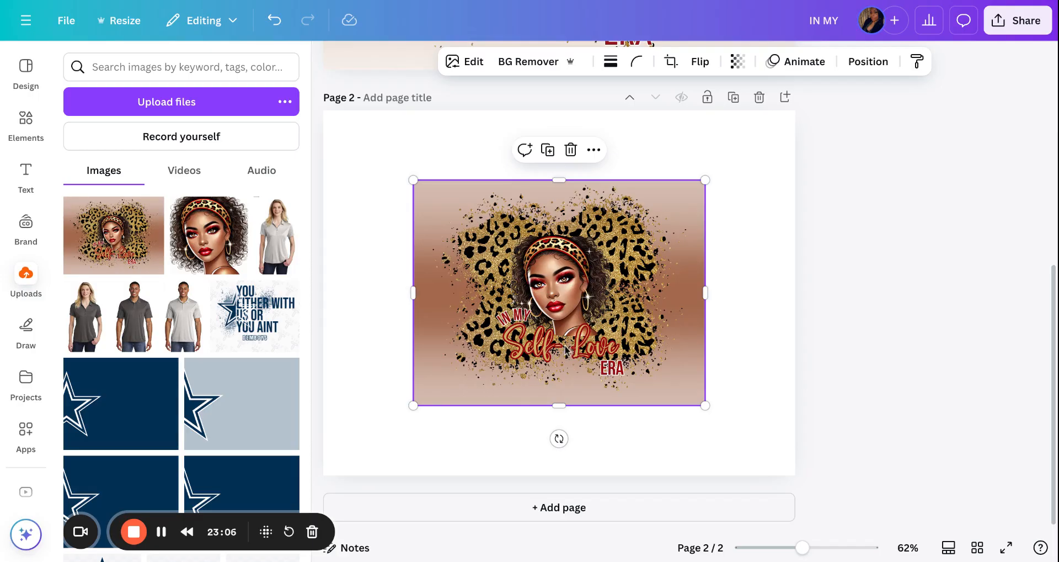
{"action": "mouse_move", "coordinate": [567, 344]}
{"action": "left_mouse_down"}
{"action": "mouse_move", "coordinate": [566, 321]}
{"action": "mouse_move", "coordinate": [566, 344]}
{"action": "left_mouse_up"}
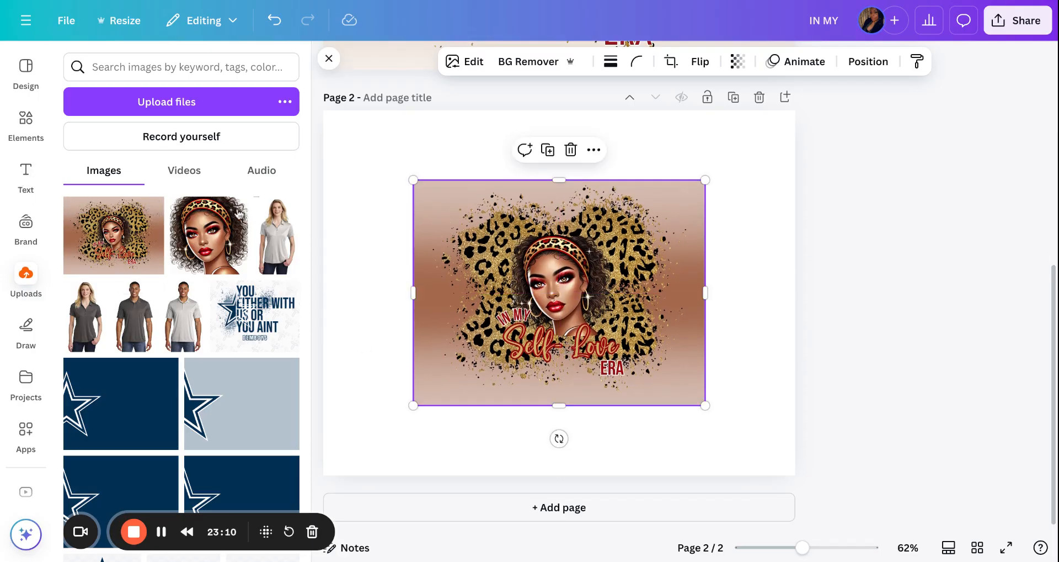
Search the elements library for "grunge frame"
{"action": "left_click", "coordinate": [26, 118]}
{"action": "left_click", "coordinate": [180, 66]}
{"action": "triple_click", "coordinate": [180, 68]}
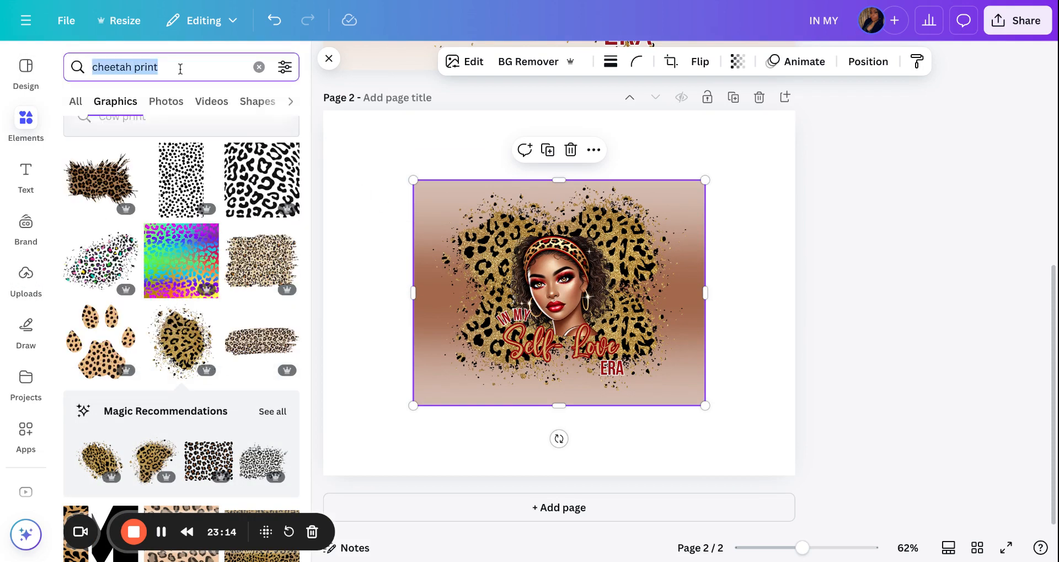
{"action": "type", "text": "grunge freame"}
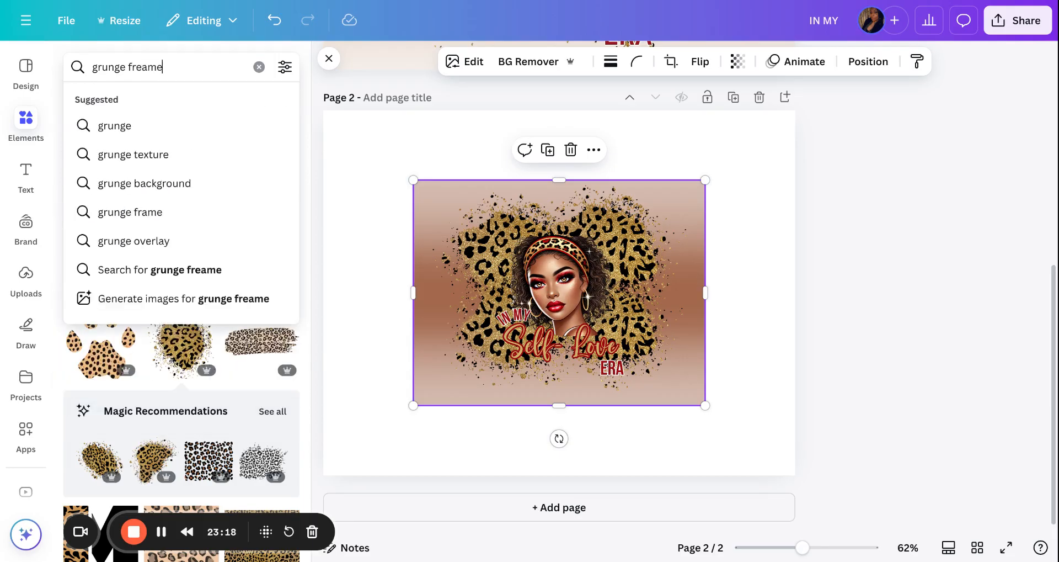
{"action": "key", "text": "Return"}
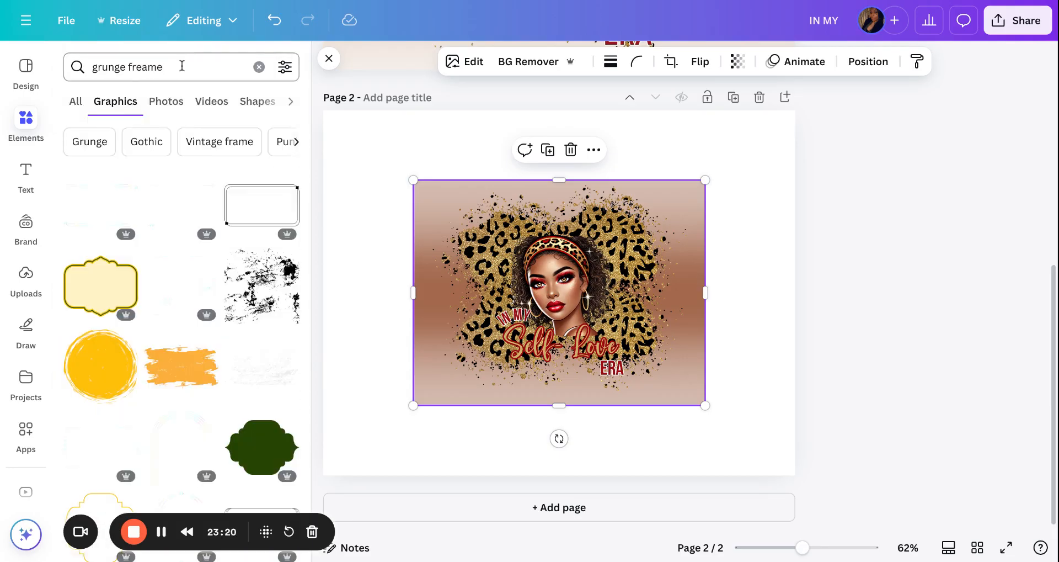
{"action": "left_click", "coordinate": [182, 65]}
{"action": "key", "text": "BackSpace"}
{"action": "key", "text": "BackSpace"}
{"action": "key", "text": "BackSpace"}
{"action": "key", "text": "BackSpace"}
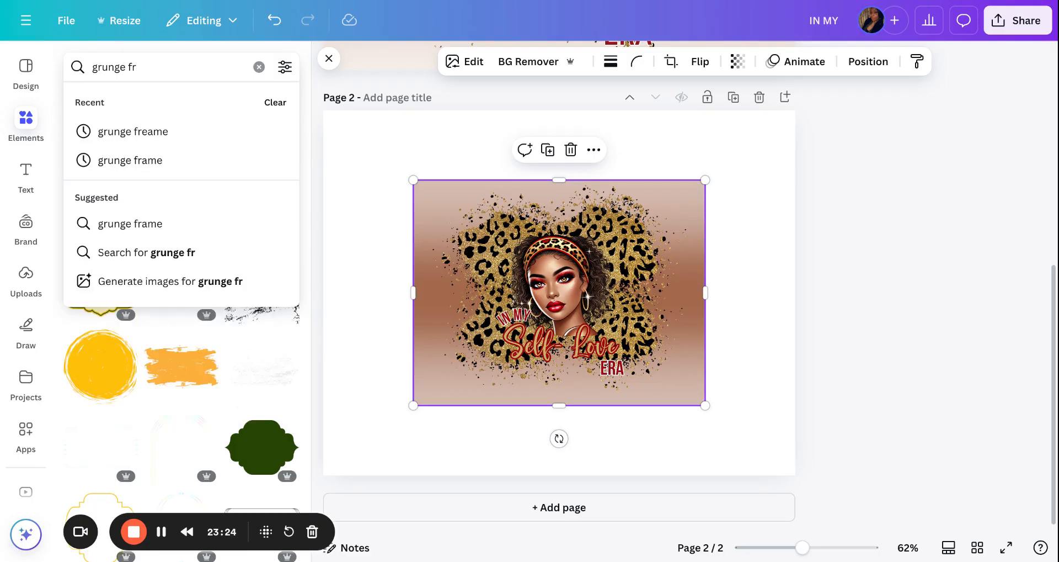
{"action": "type", "text": "ame"}
{"action": "key", "text": "Return"}
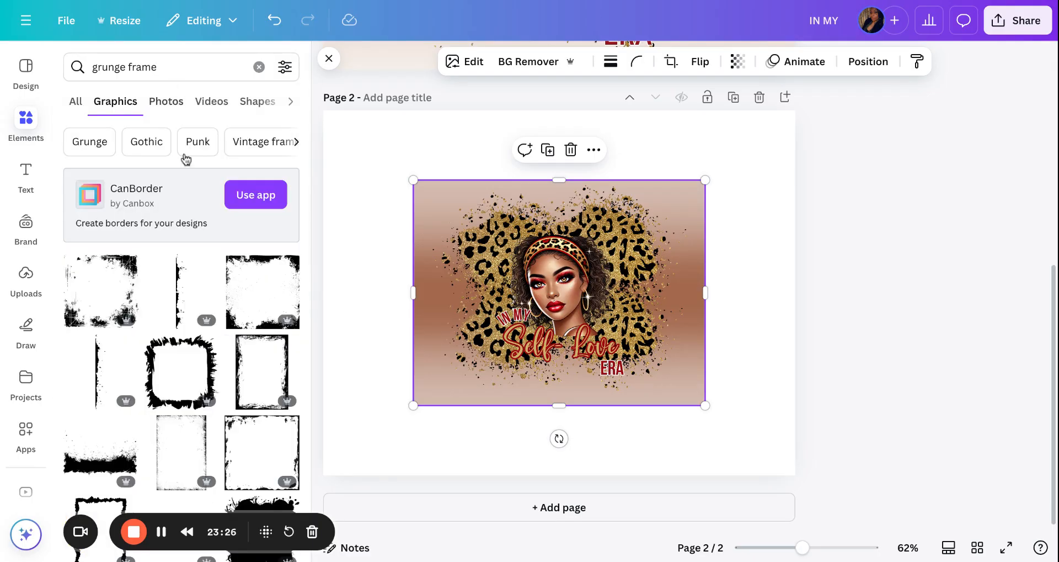
Browse the frame results for "grunge frame" and add the wide Brush Stroke Frame to page 2
{"action": "scroll", "coordinate": [181, 232], "scroll_direction": "down", "scroll_amount": 10}
{"action": "scroll", "coordinate": [177, 264], "scroll_direction": "down", "scroll_amount": 3}
{"action": "scroll", "coordinate": [177, 265], "scroll_direction": "up", "scroll_amount": 15}
{"action": "left_click", "coordinate": [77, 104]}
{"action": "scroll", "coordinate": [149, 287], "scroll_direction": "down", "scroll_amount": 3}
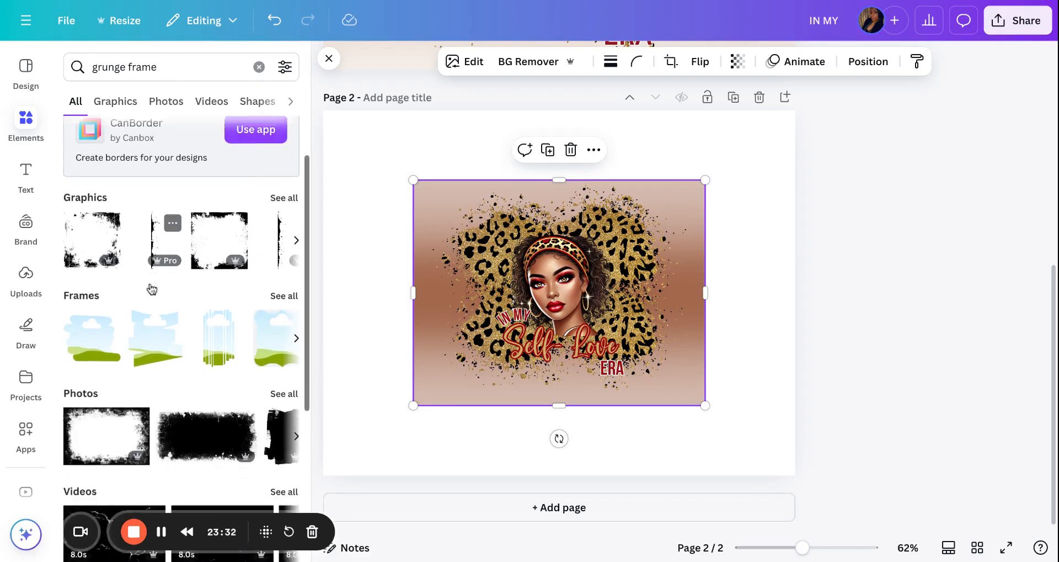
{"action": "left_click", "coordinate": [284, 242]}
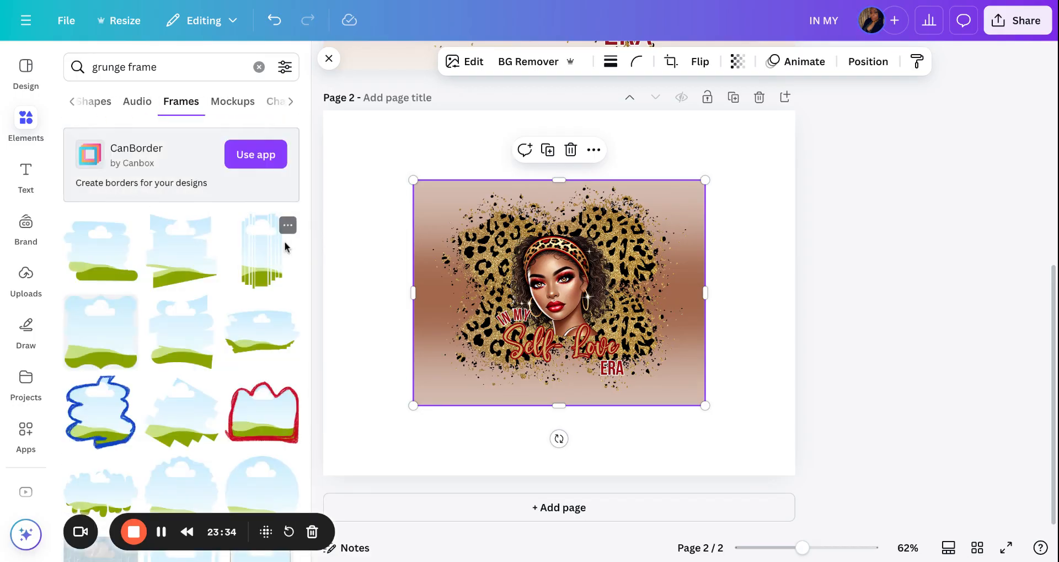
{"action": "scroll", "coordinate": [142, 273], "scroll_direction": "down", "scroll_amount": 5}
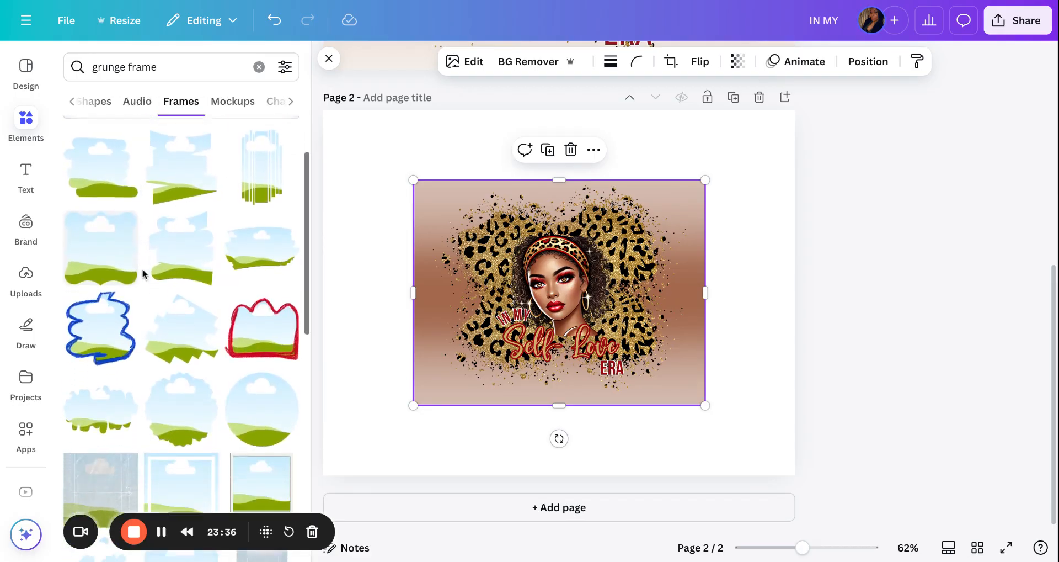
{"action": "scroll", "coordinate": [183, 337], "scroll_direction": "down", "scroll_amount": 5}
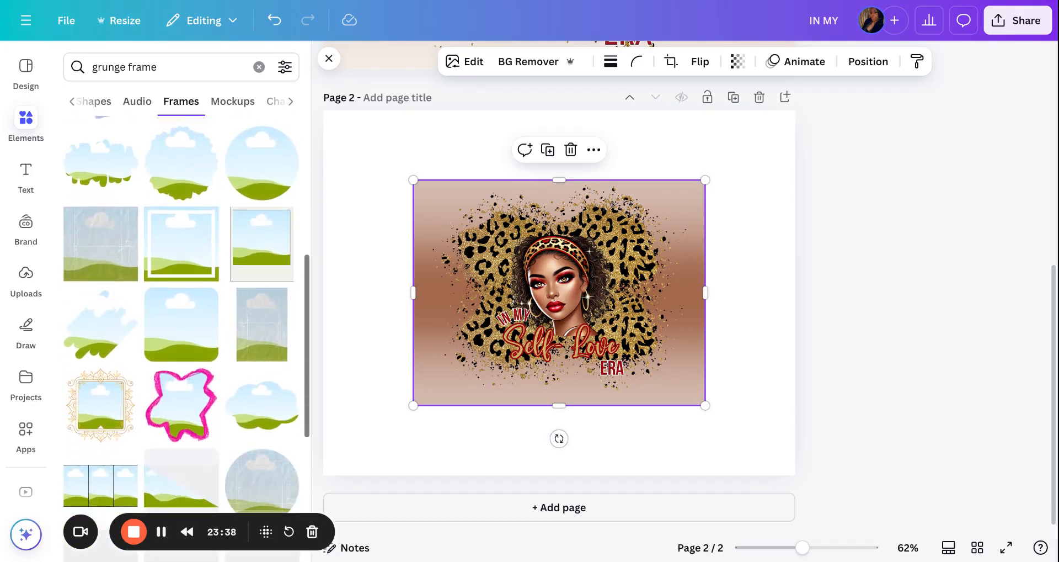
{"action": "scroll", "coordinate": [182, 337], "scroll_direction": "up", "scroll_amount": 7}
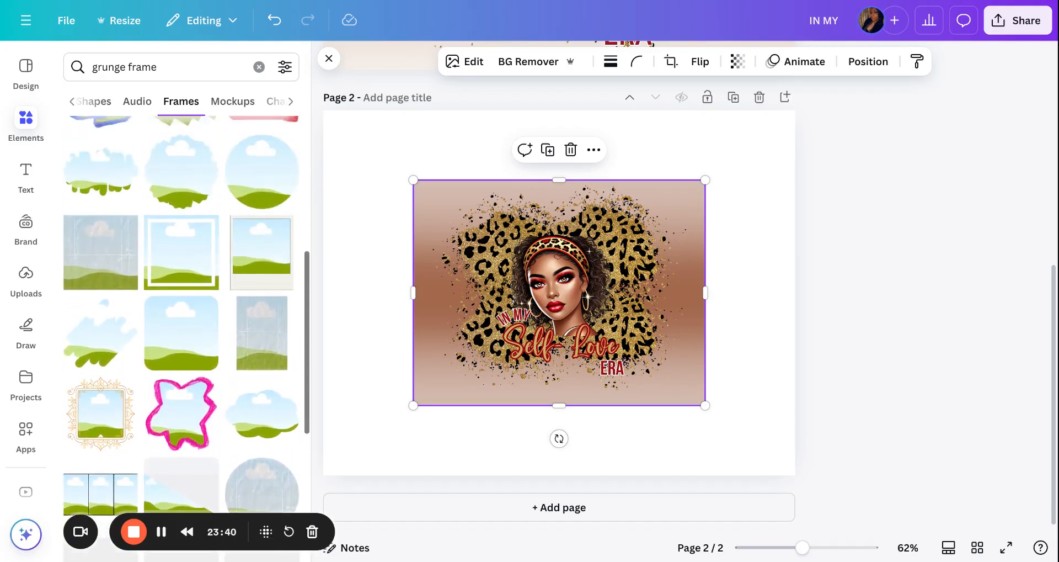
{"action": "scroll", "coordinate": [182, 337], "scroll_direction": "up", "scroll_amount": 3}
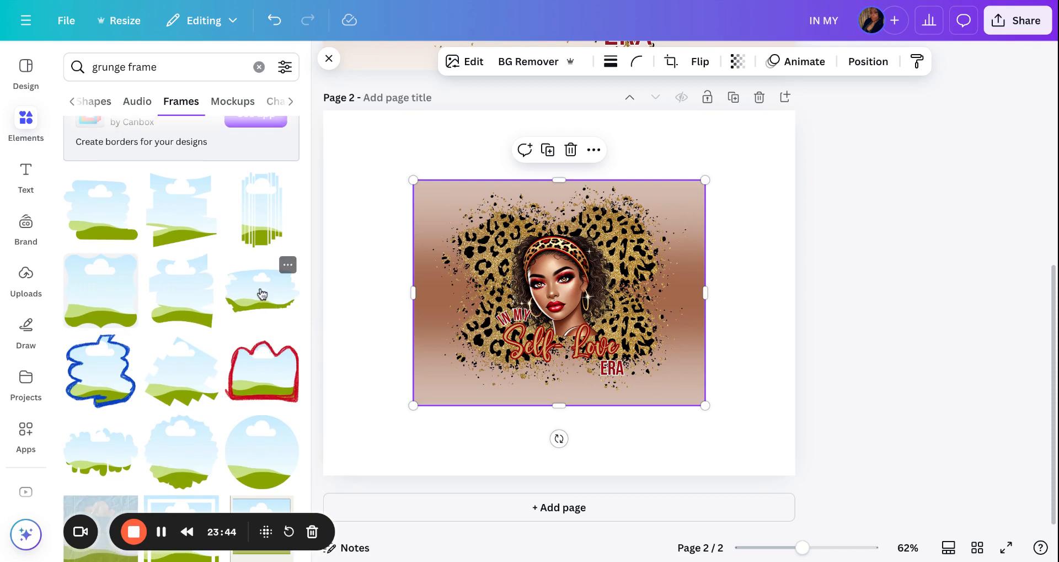
{"action": "left_click", "coordinate": [288, 264]}
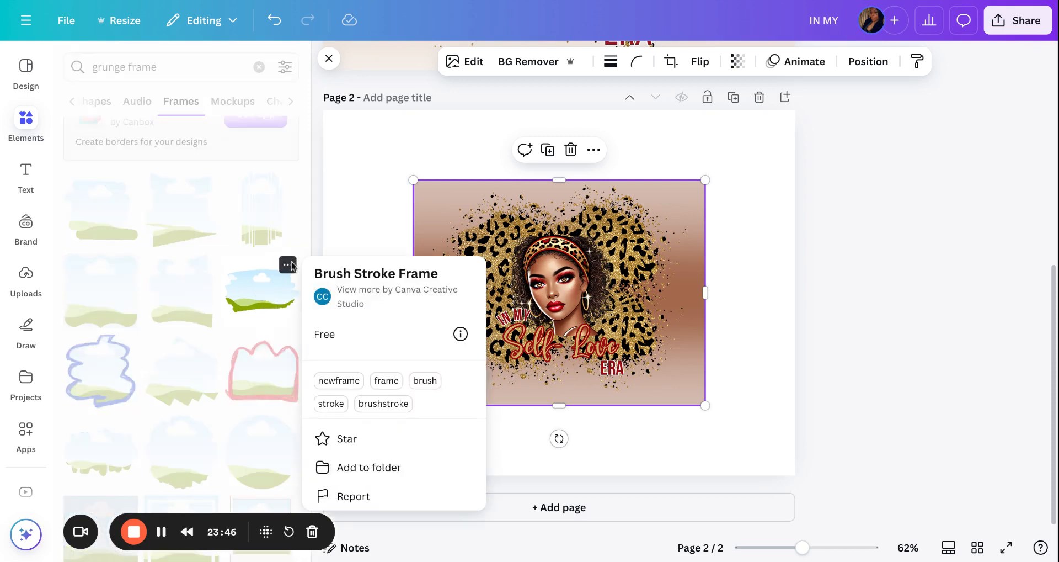
{"action": "left_click", "coordinate": [257, 296]}
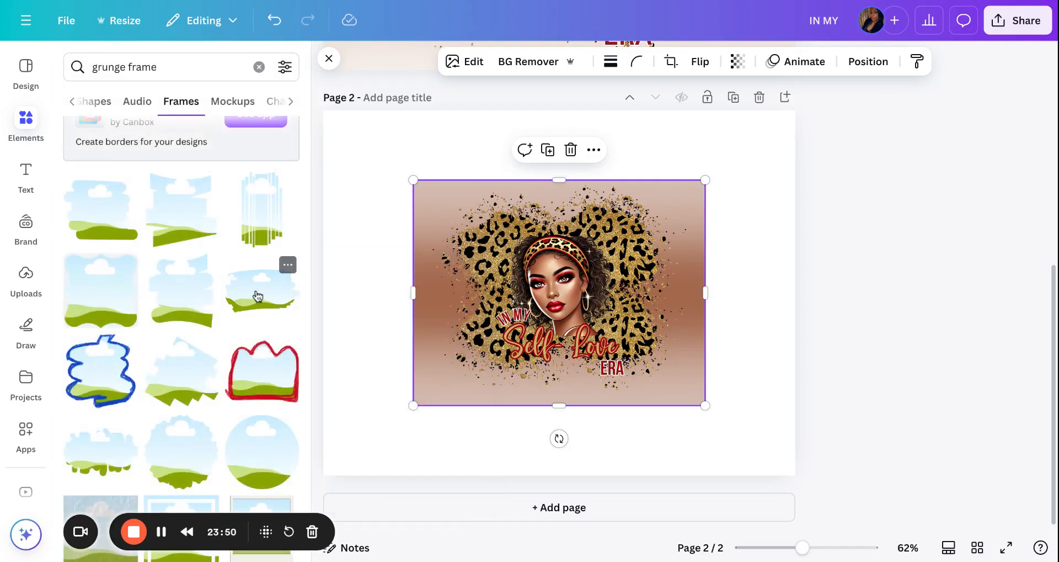
{"action": "left_click", "coordinate": [256, 297]}
Delete the Self-Love design image behind the brush stroke frame on page 2, and select the frame
{"action": "mouse_move", "coordinate": [693, 199]}
{"action": "left_mouse_down"}
{"action": "mouse_move", "coordinate": [622, 167]}
{"action": "mouse_move", "coordinate": [574, 194]}
{"action": "mouse_move", "coordinate": [675, 158]}
{"action": "left_mouse_up"}
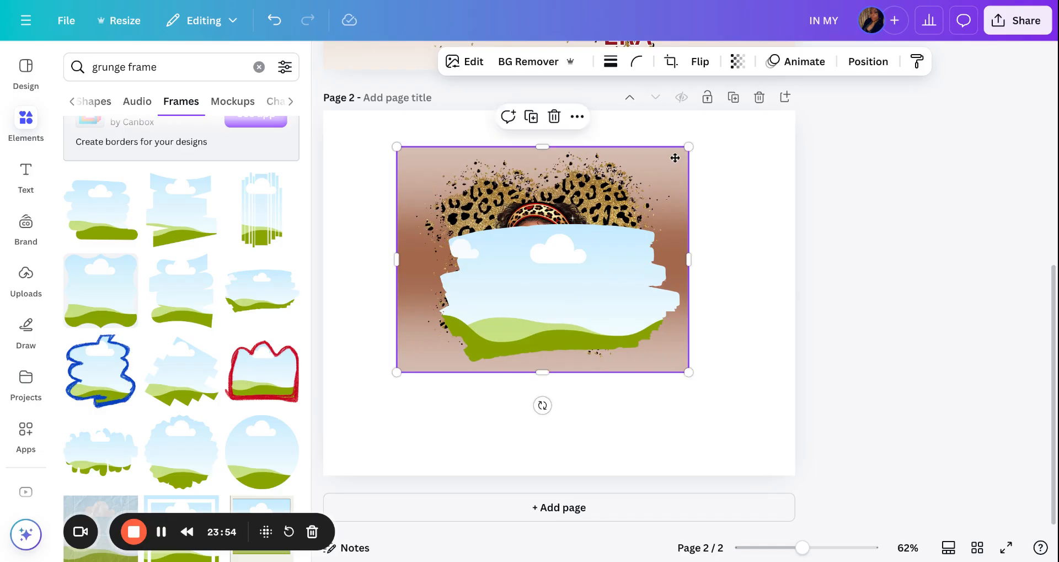
{"action": "key", "text": "Delete"}
{"action": "left_click", "coordinate": [589, 255]}
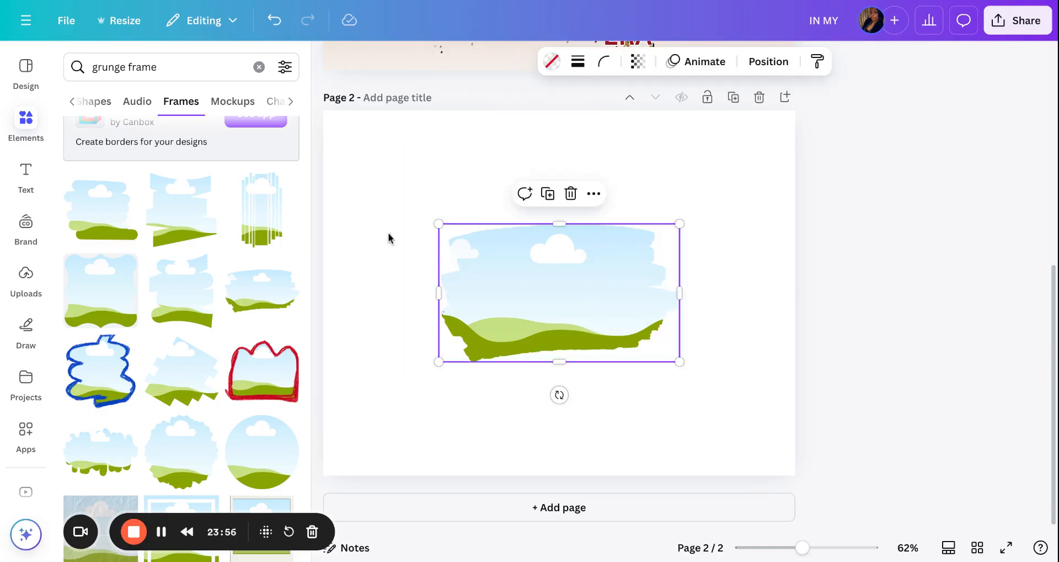
Enlarge and stretch the brush stroke frame to cover most of page 2, and centre it on the page
{"action": "left_click_drag", "start_coordinate": [433, 225], "coordinate": [367, 182]}
{"action": "left_click_drag", "start_coordinate": [523, 362], "coordinate": [522, 428]}
{"action": "left_click_drag", "start_coordinate": [680, 433], "coordinate": [704, 442]}
{"action": "left_click_drag", "start_coordinate": [547, 371], "coordinate": [568, 346]}
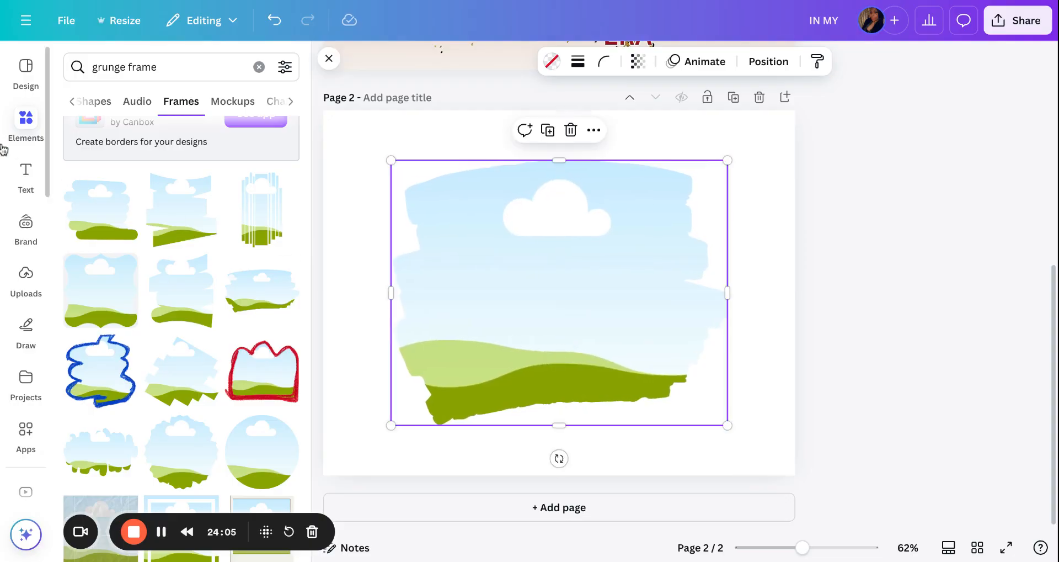
Fill the brush stroke frame on page 2 with the uploaded image of the finished Self-Love design
{"action": "left_click", "coordinate": [30, 276]}
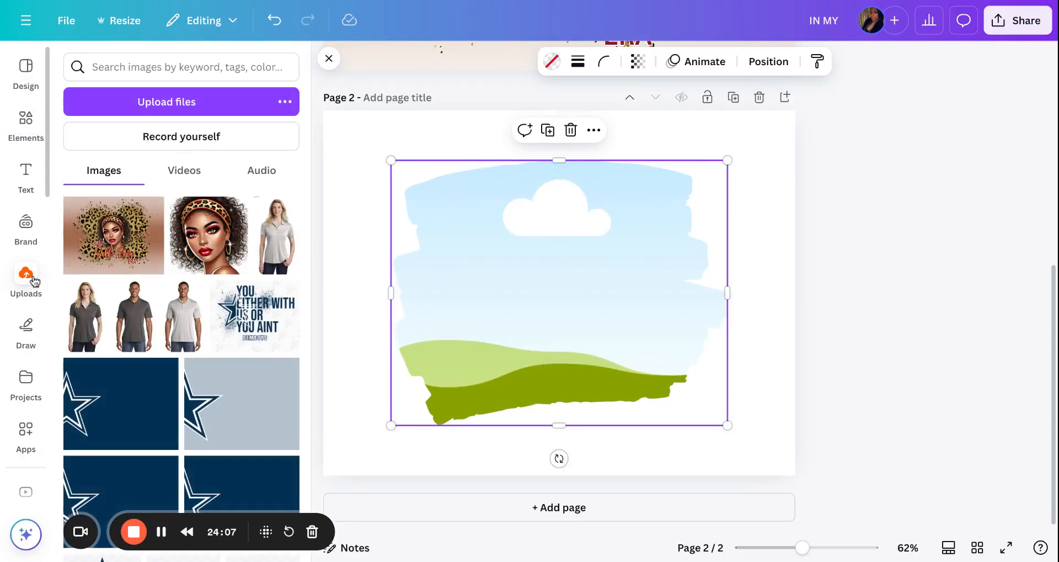
{"action": "left_click", "coordinate": [112, 243]}
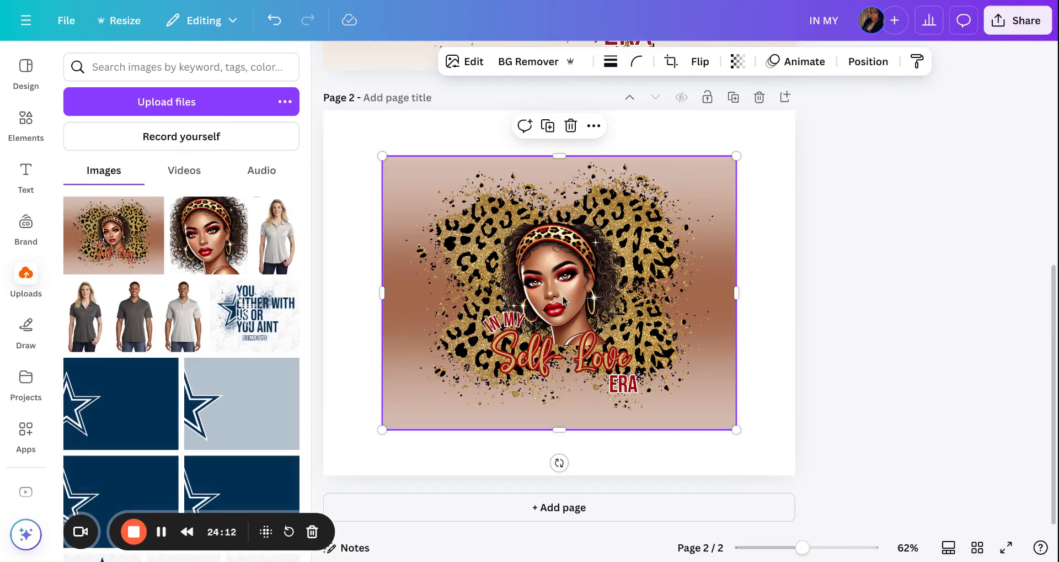
{"action": "left_click_drag", "start_coordinate": [563, 300], "coordinate": [568, 289]}
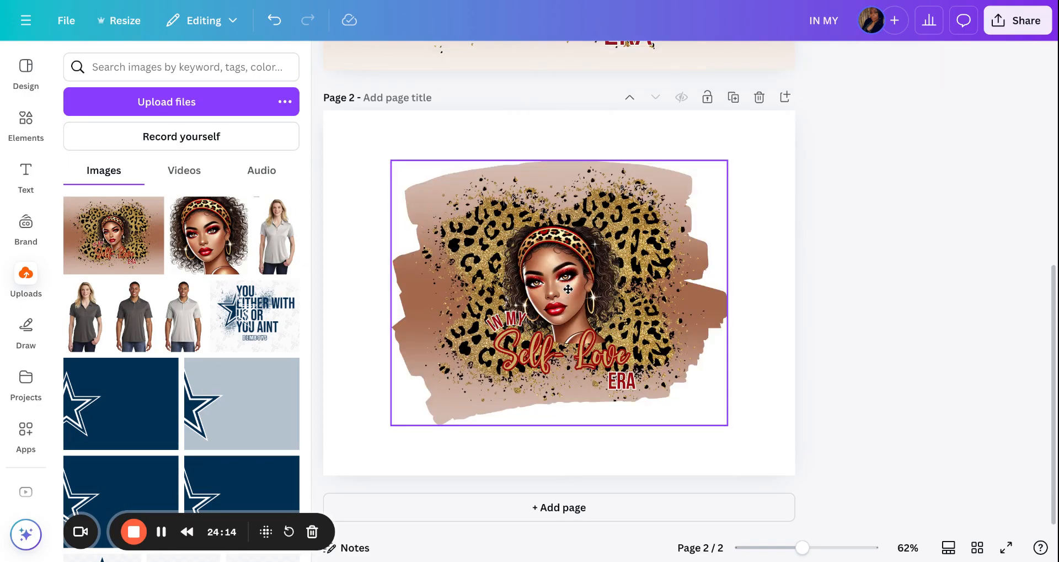
{"action": "left_click", "coordinate": [756, 387]}
Enlarge the Self-Love image inside the page 2 frame and reposition it so the leopard artwork fills the brush stroke shape
{"action": "double_click", "coordinate": [586, 312]}
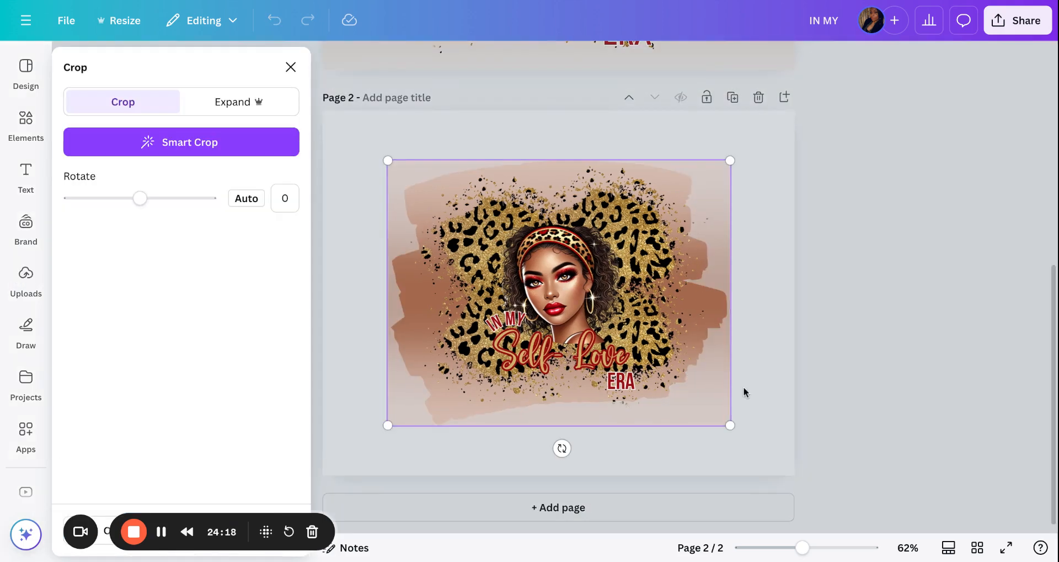
{"action": "left_click_drag", "start_coordinate": [731, 426], "coordinate": [793, 470]}
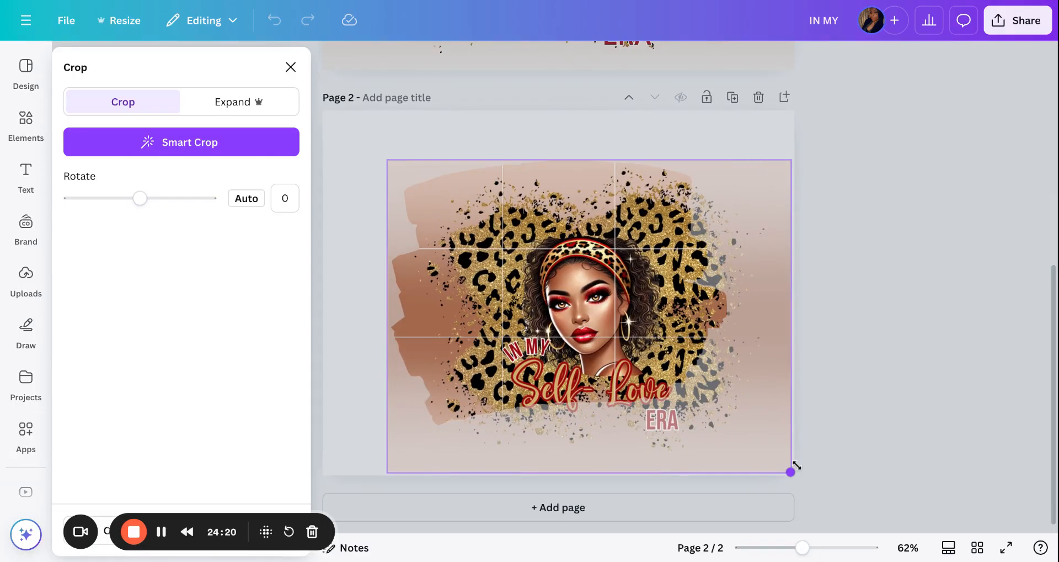
{"action": "left_click_drag", "start_coordinate": [655, 346], "coordinate": [630, 329]}
{"action": "left_click_drag", "start_coordinate": [757, 444], "coordinate": [736, 428]}
{"action": "left_click_drag", "start_coordinate": [611, 327], "coordinate": [619, 327]}
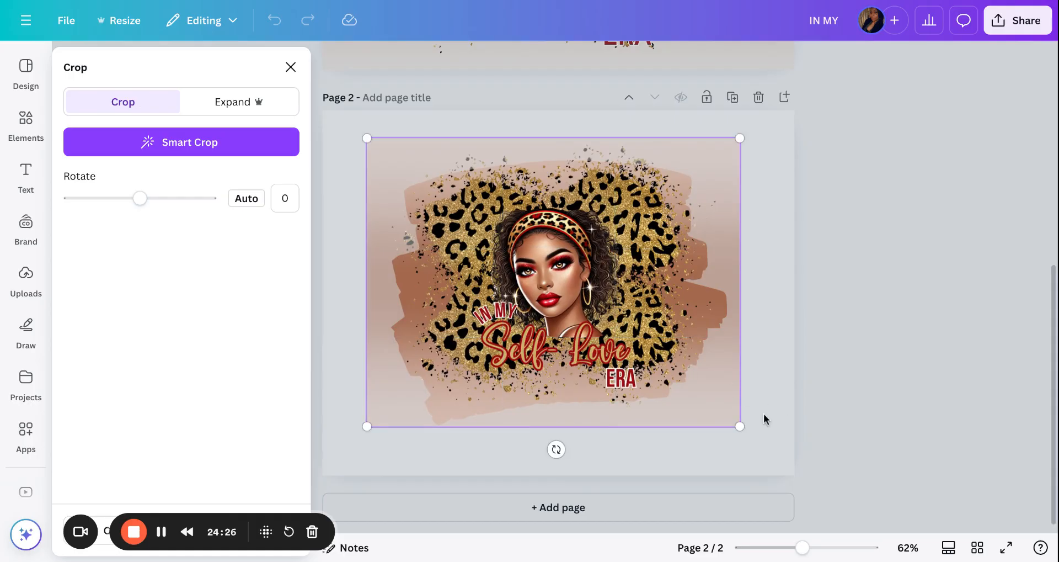
{"action": "left_click", "coordinate": [764, 415]}
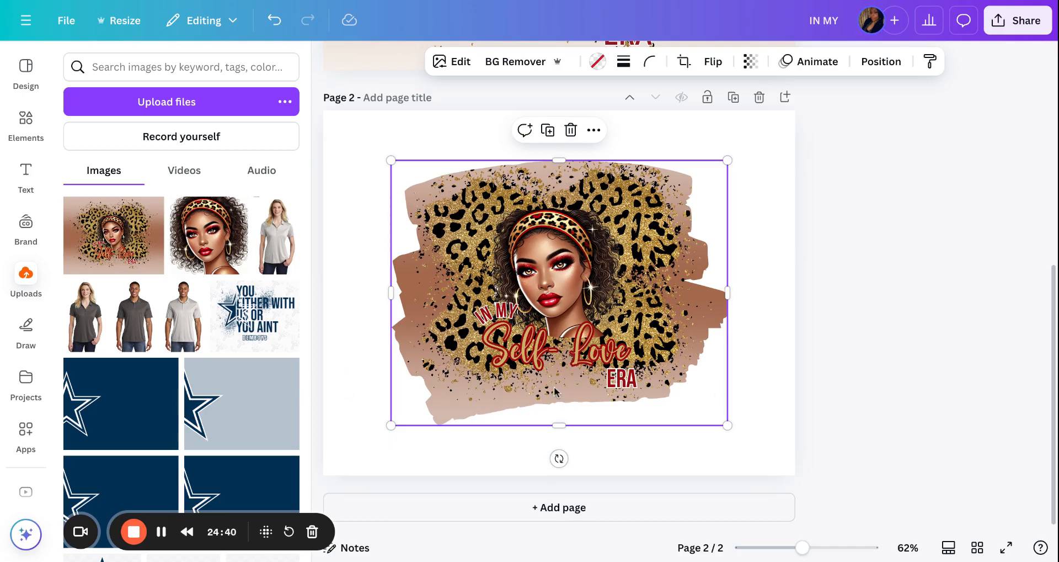
{"action": "left_click", "coordinate": [709, 455]}
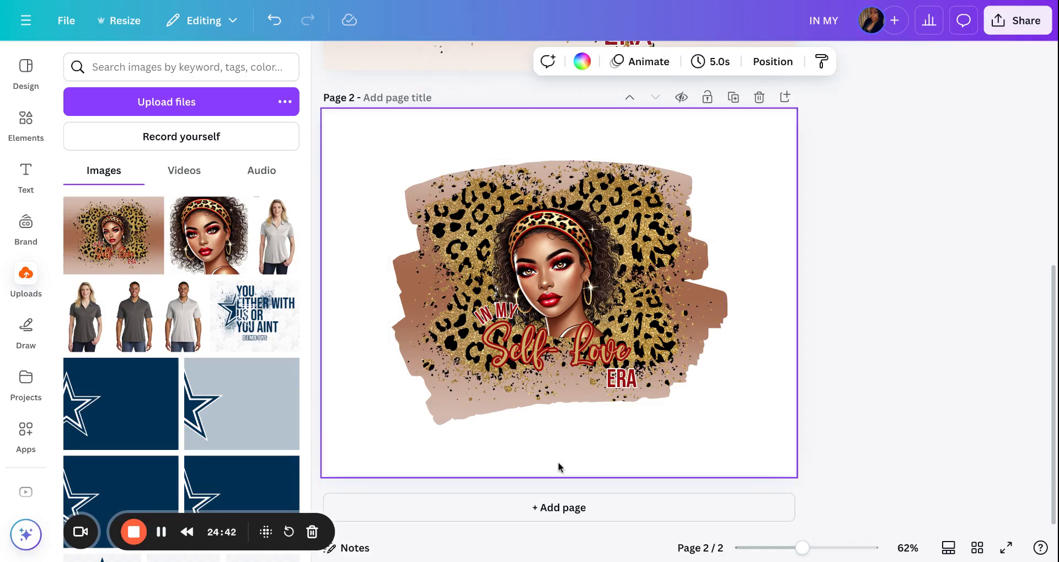
Add a third page and apply the square ragged-edged frame from the Bleach Effect Canva Frames template to it
{"action": "left_click", "coordinate": [596, 510]}
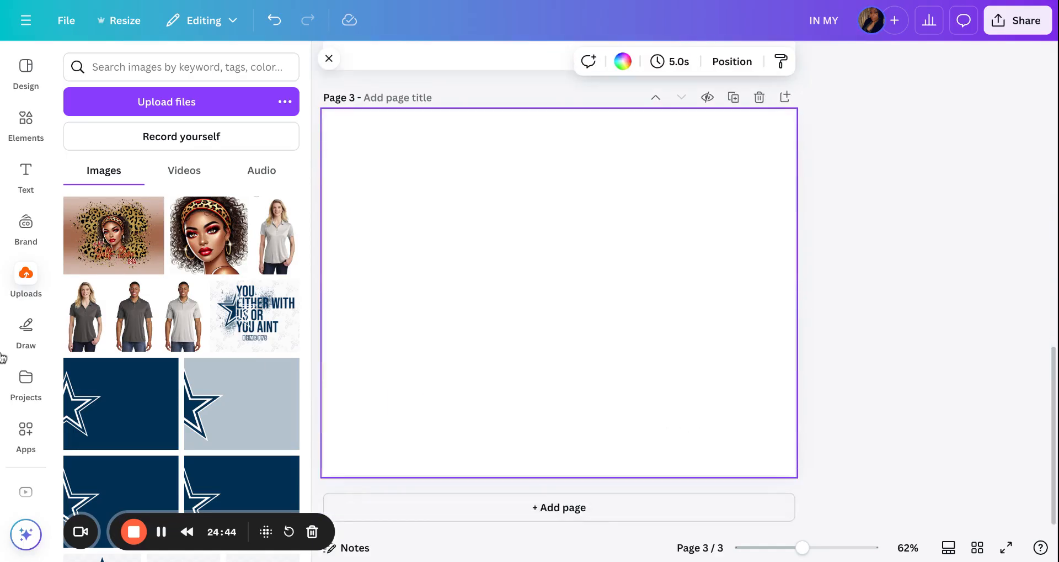
{"action": "scroll", "coordinate": [22, 416], "scroll_direction": "down", "scroll_amount": 8}
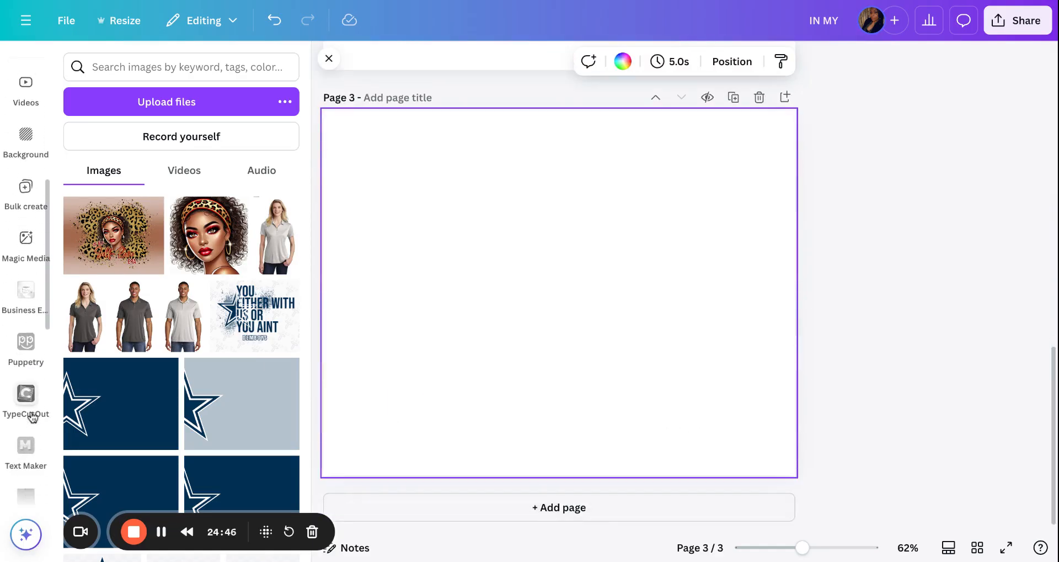
{"action": "scroll", "coordinate": [30, 416], "scroll_direction": "down", "scroll_amount": 5}
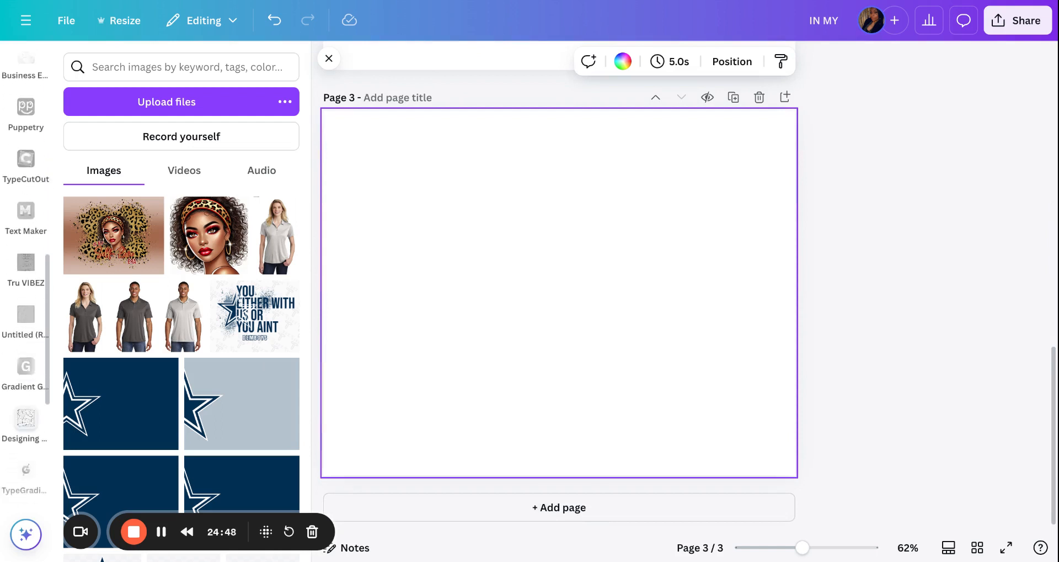
{"action": "scroll", "coordinate": [26, 331], "scroll_direction": "down", "scroll_amount": 5}
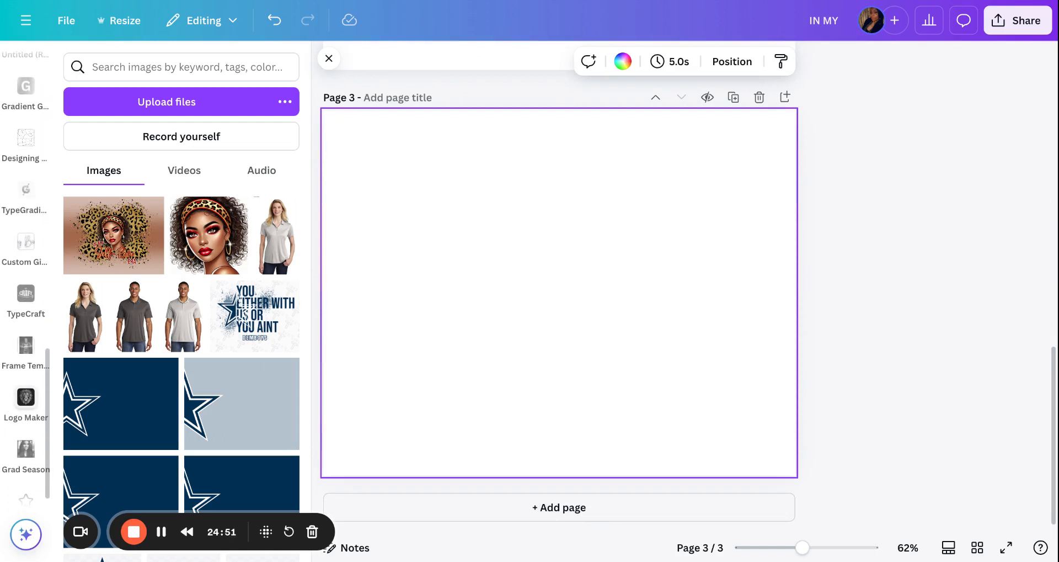
{"action": "left_click", "coordinate": [28, 346]}
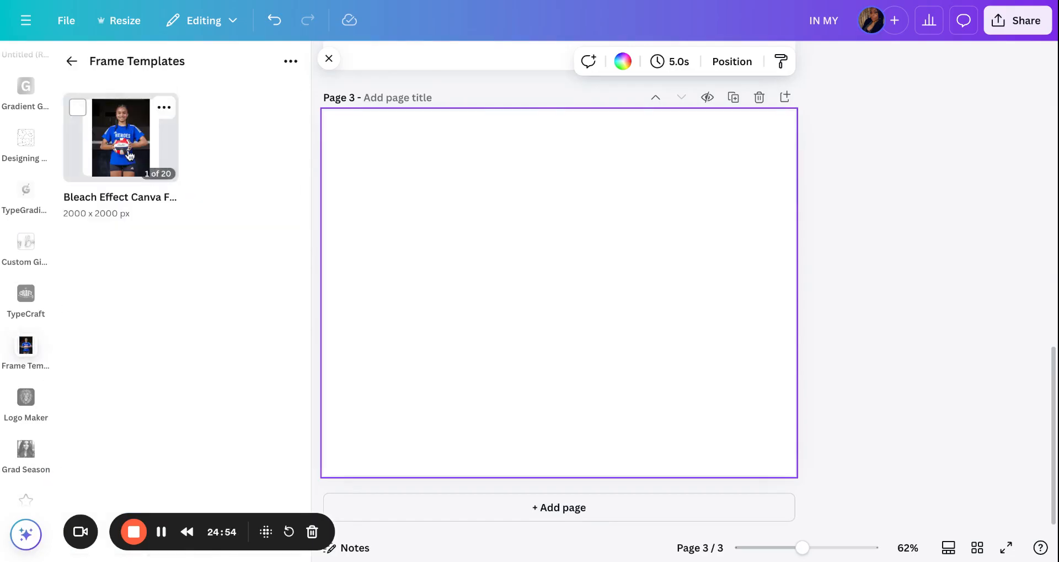
{"action": "left_click", "coordinate": [131, 155]}
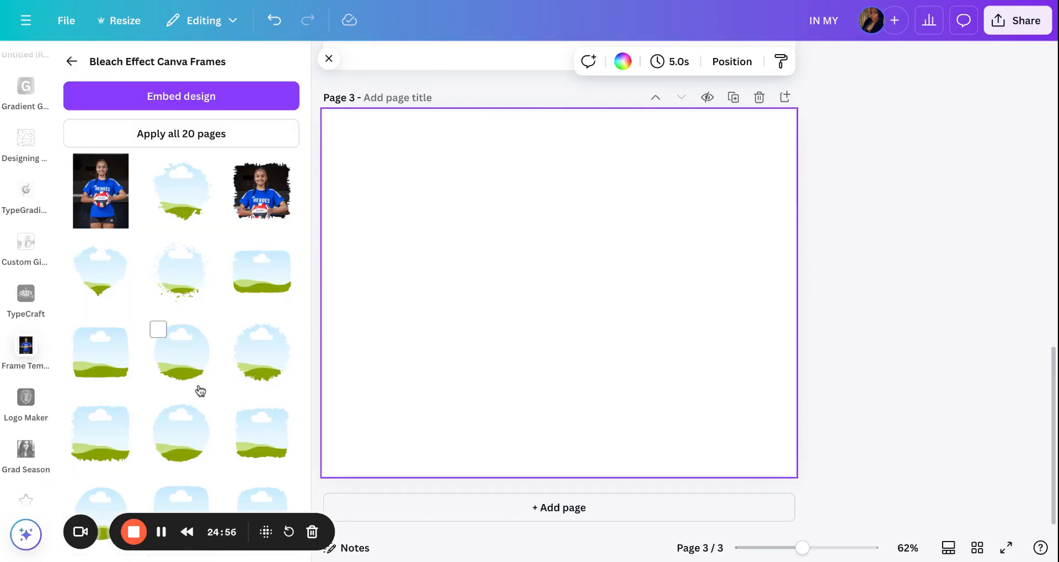
{"action": "scroll", "coordinate": [201, 390], "scroll_direction": "down", "scroll_amount": 1}
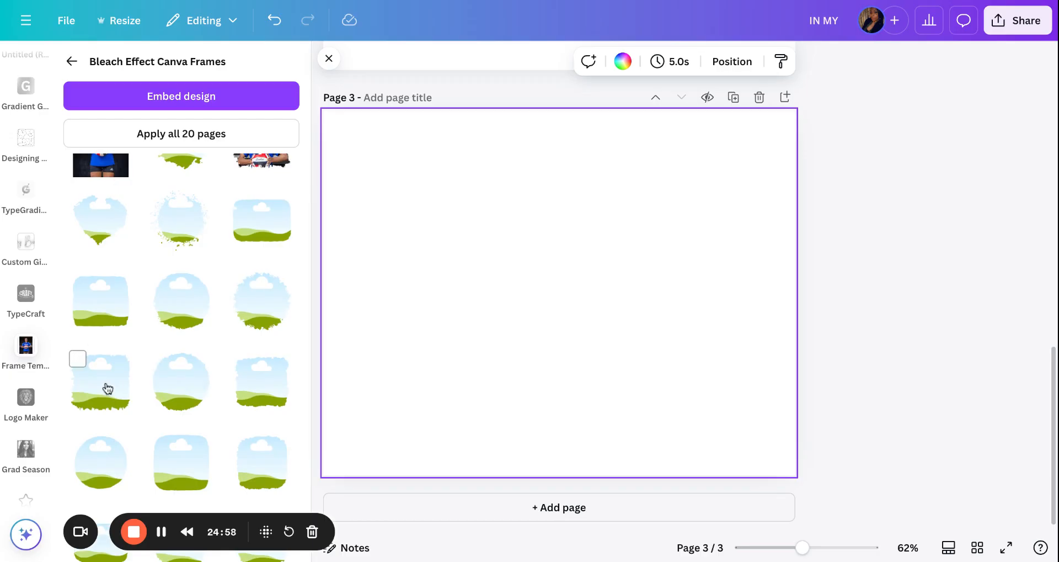
{"action": "left_click", "coordinate": [107, 389]}
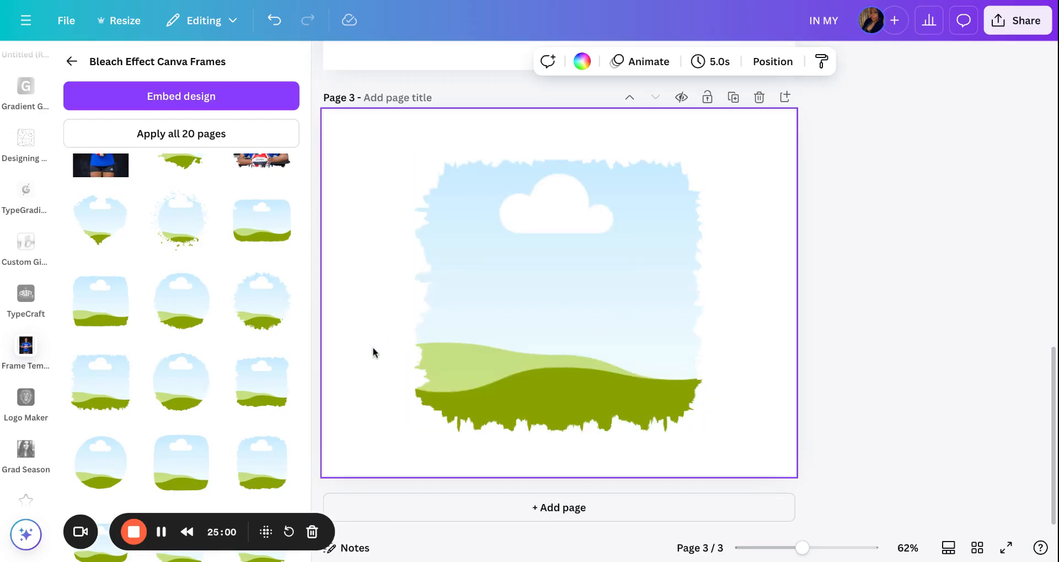
Fill the ragged-edged frame on page 3 with the uploaded Self-Love design image
{"action": "scroll", "coordinate": [34, 140], "scroll_direction": "up", "scroll_amount": 5}
{"action": "scroll", "coordinate": [33, 141], "scroll_direction": "up", "scroll_amount": 4}
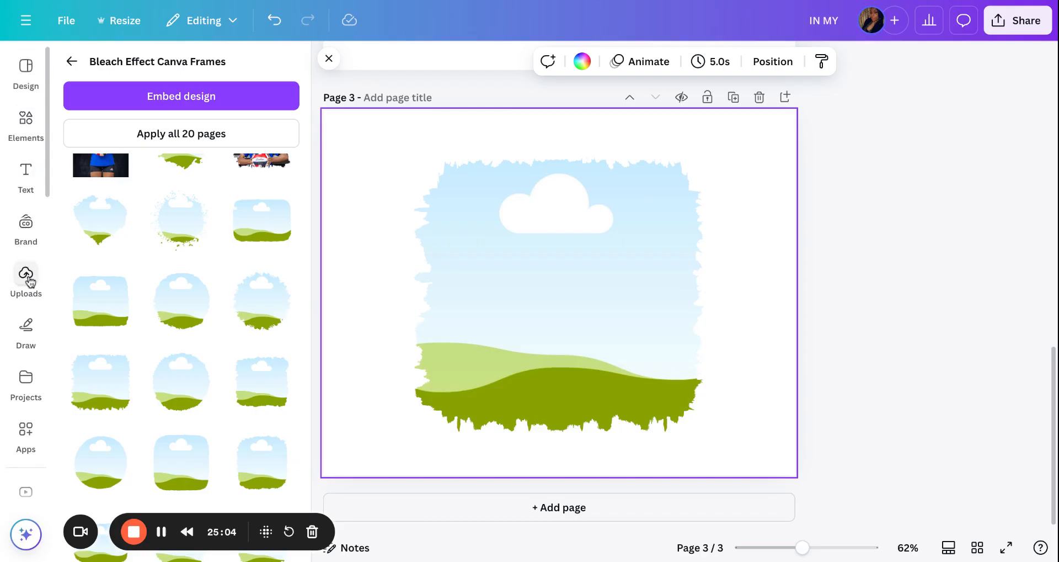
{"action": "left_click", "coordinate": [26, 275]}
{"action": "left_click", "coordinate": [116, 239]}
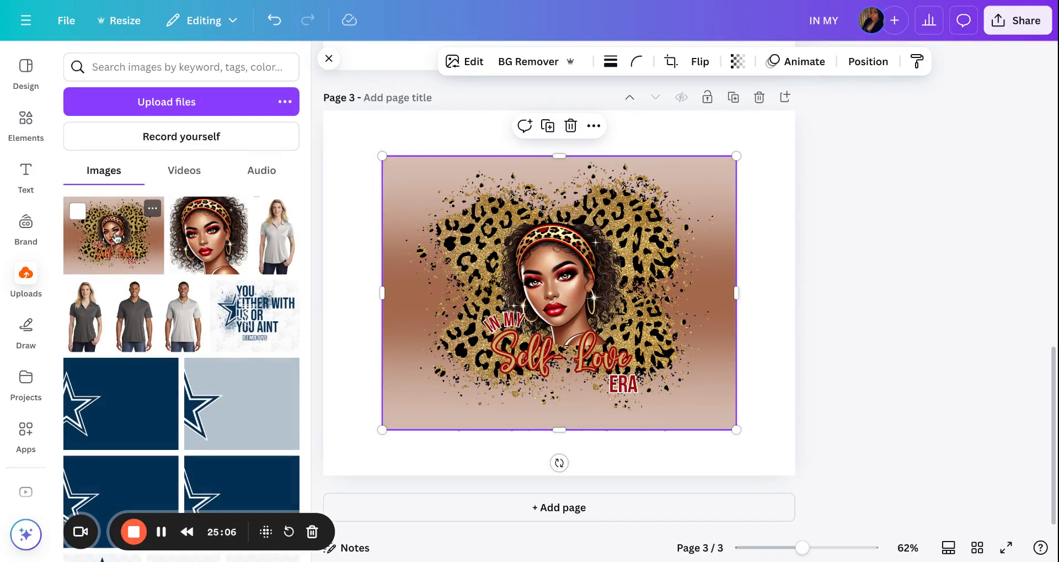
{"action": "left_click_drag", "start_coordinate": [586, 310], "coordinate": [579, 298]}
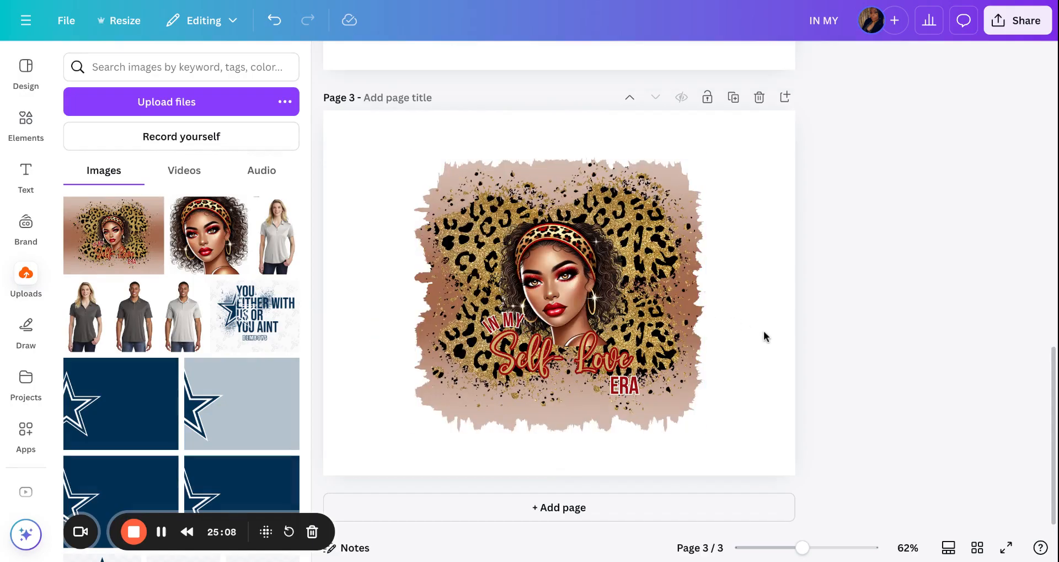
{"action": "left_click", "coordinate": [762, 335]}
Scale up the Self-Love image within the page 3 frame and centre the portrait inside the ragged edges
{"action": "left_click", "coordinate": [604, 281]}
{"action": "double_click", "coordinate": [604, 282]}
{"action": "left_click_drag", "start_coordinate": [739, 431], "coordinate": [761, 448]}
{"action": "left_click_drag", "start_coordinate": [614, 322], "coordinate": [592, 319]}
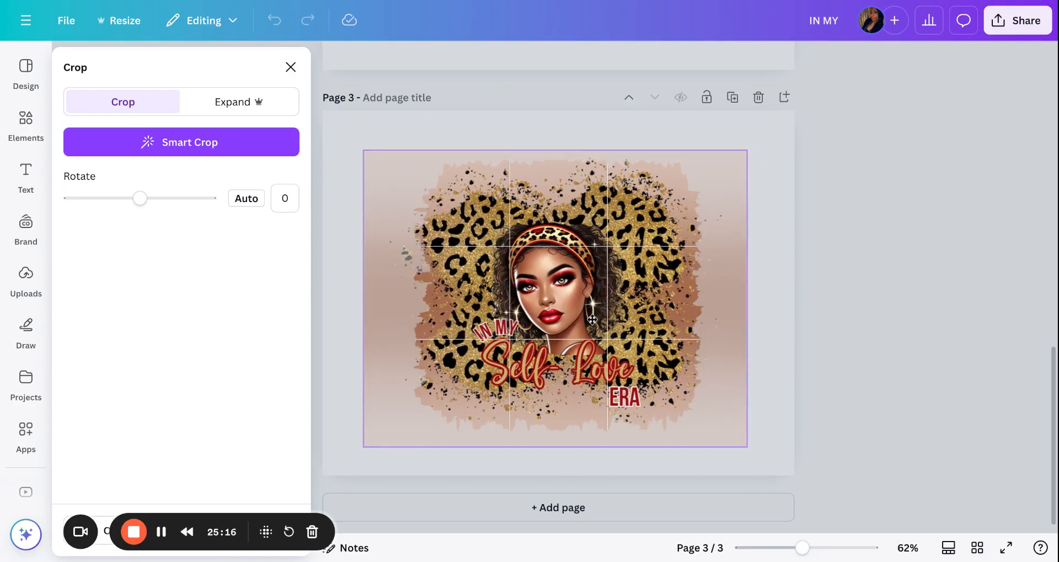
{"action": "left_click", "coordinate": [852, 316]}
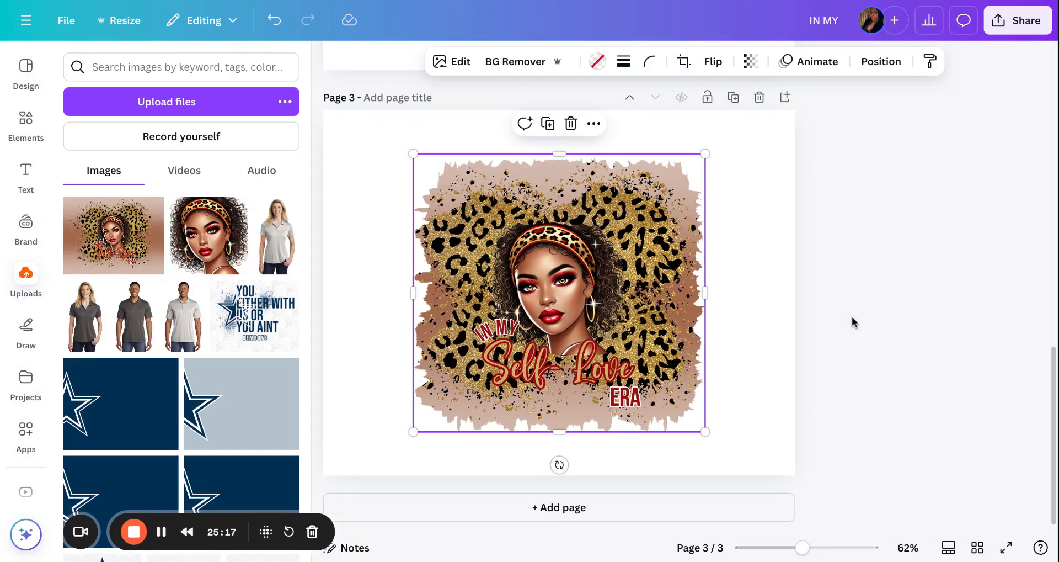
{"action": "left_click", "coordinate": [816, 332]}
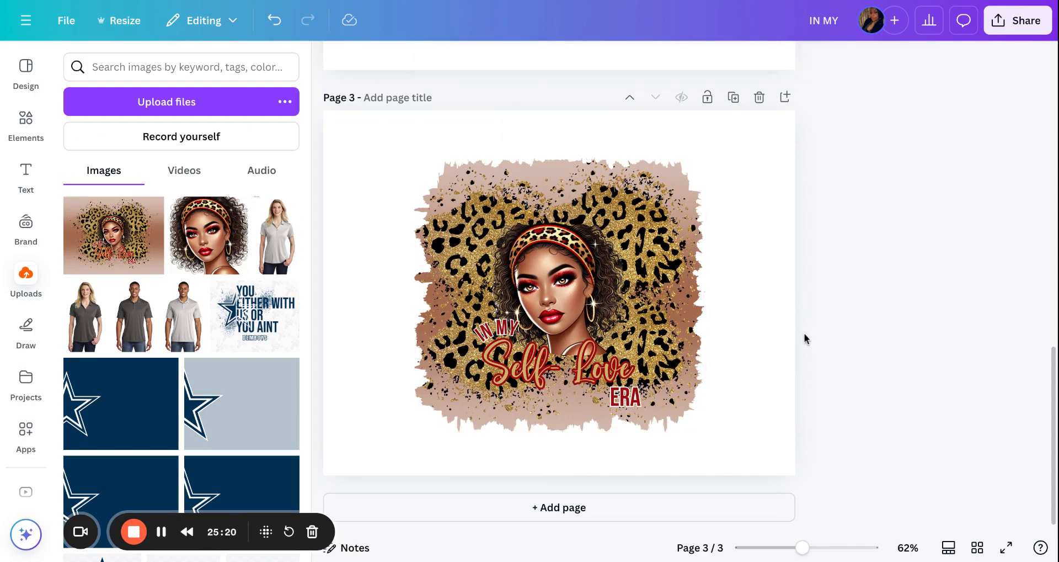
Shrink the framed design on page 3 to a small square and move it to the page's upper-left corner
{"action": "left_click", "coordinate": [63, 220]}
{"action": "left_click_drag", "start_coordinate": [705, 432], "coordinate": [531, 266]}
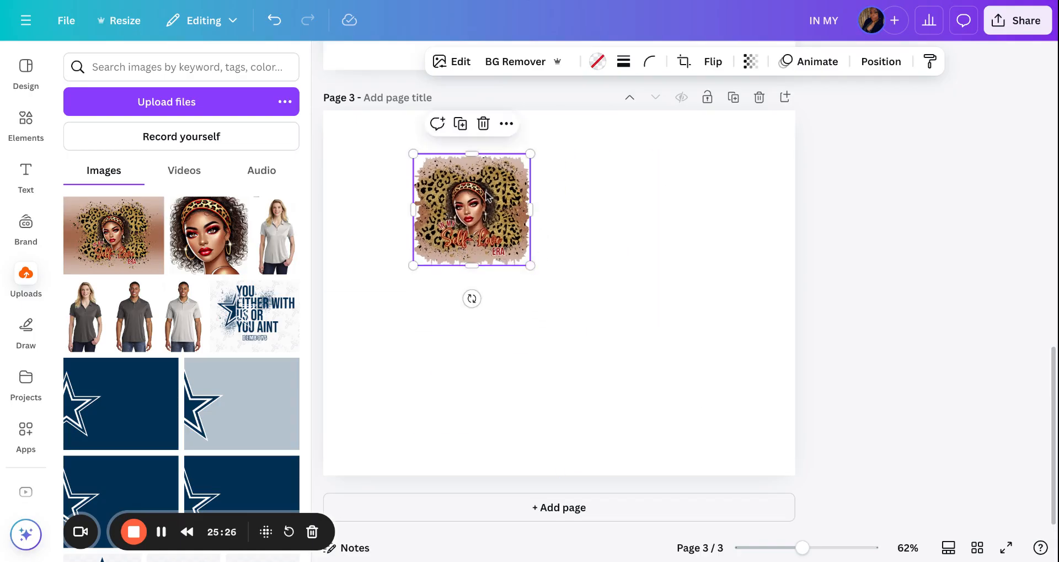
{"action": "left_click_drag", "start_coordinate": [486, 194], "coordinate": [408, 163]}
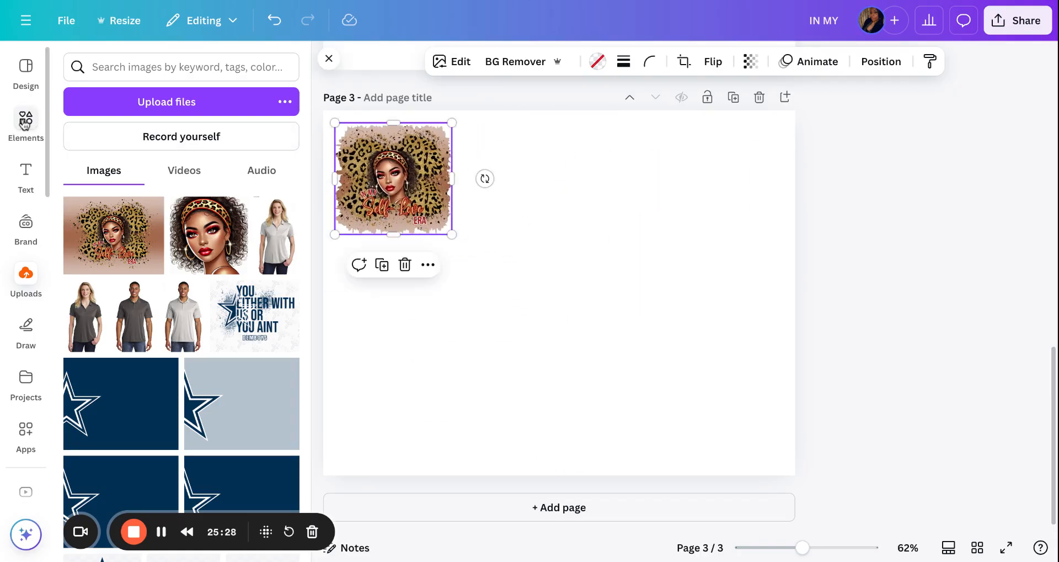
Search the elements library for "black tshirt"
{"action": "left_click", "coordinate": [24, 119]}
{"action": "left_click", "coordinate": [164, 68]}
{"action": "triple_click", "coordinate": [164, 67]}
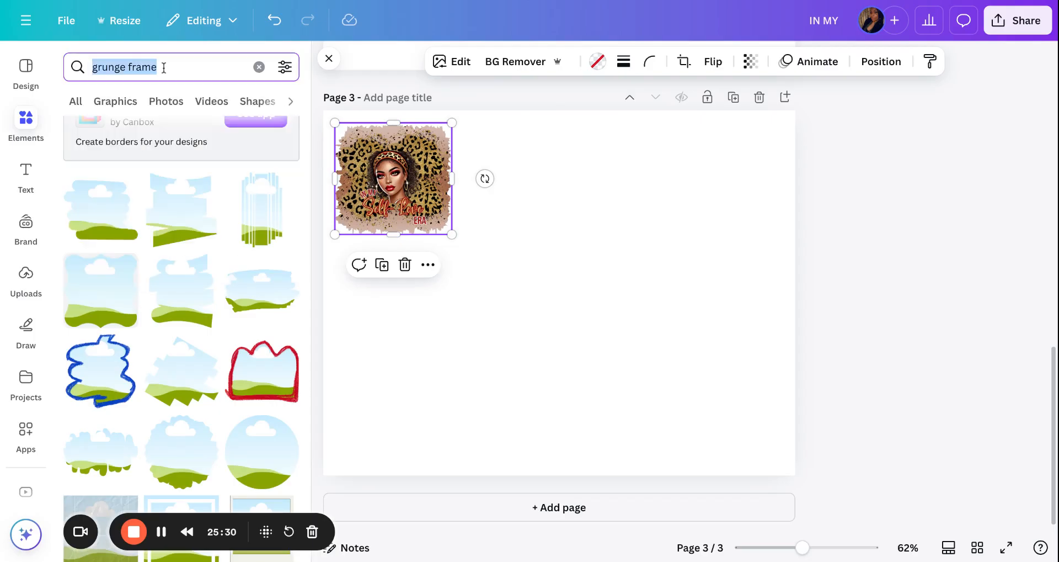
{"action": "type", "text": "black tshirt"}
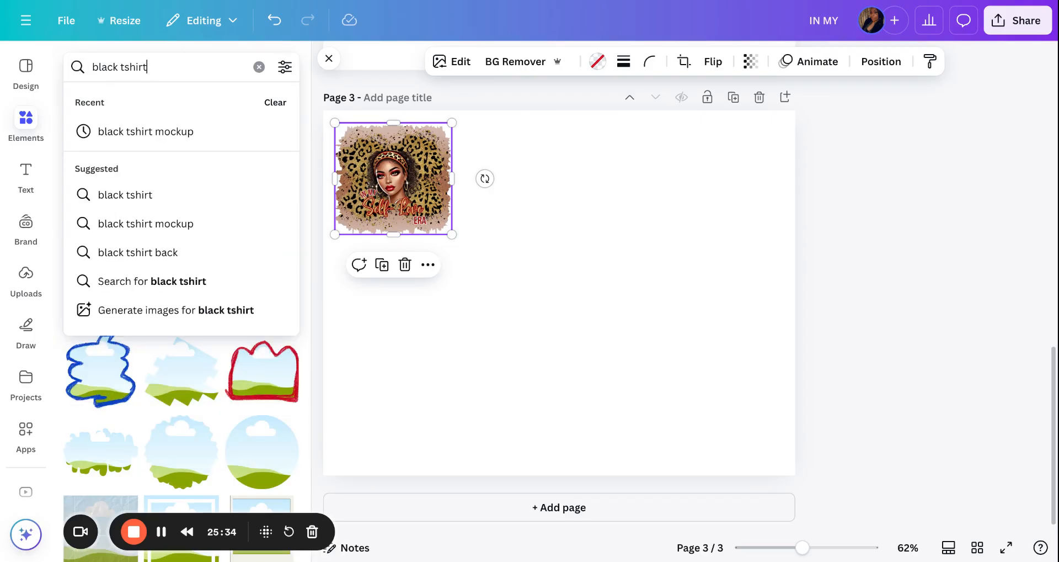
{"action": "key", "text": "Return"}
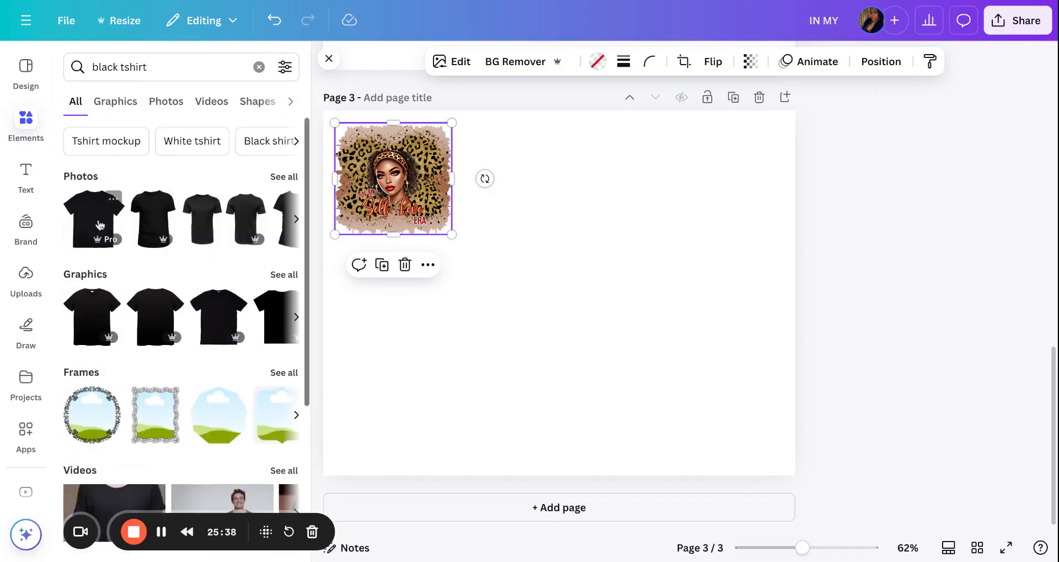
Add the first black T-shirt graphic to page 3, enlarge it and centre it horizontally on the page
{"action": "left_click", "coordinate": [92, 318]}
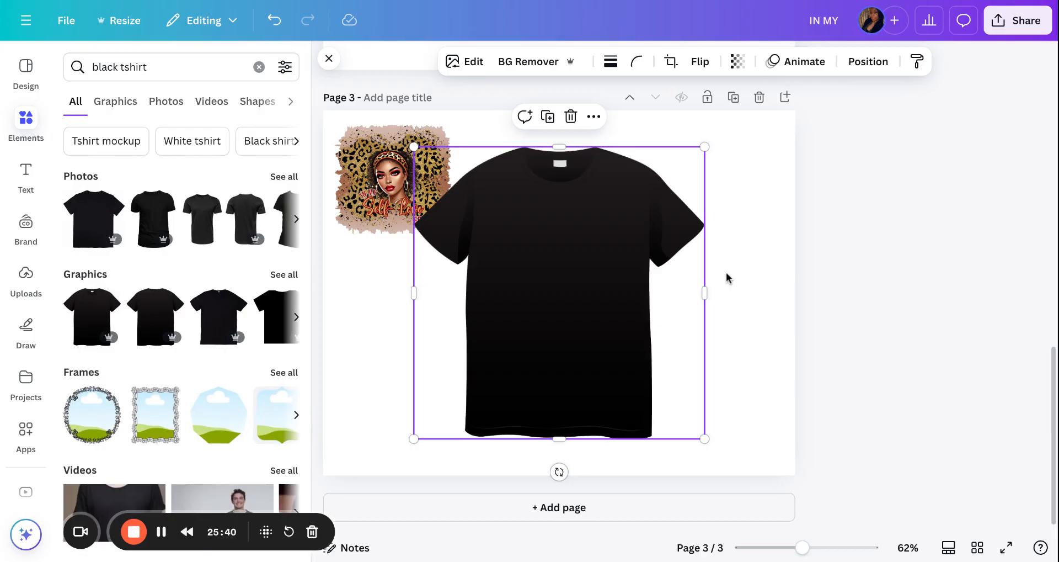
{"action": "left_click_drag", "start_coordinate": [604, 291], "coordinate": [623, 289]}
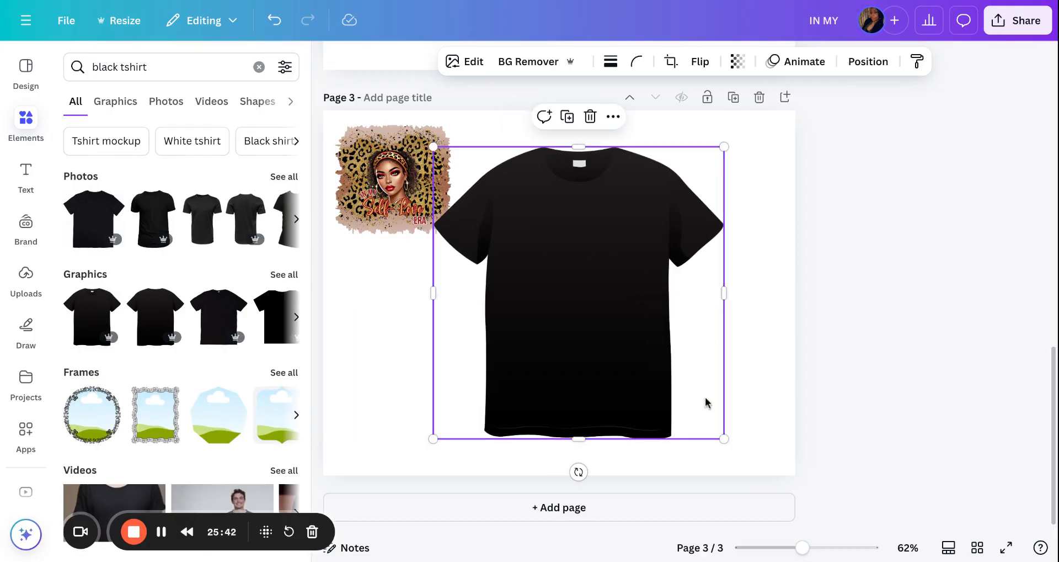
{"action": "left_click_drag", "start_coordinate": [724, 439], "coordinate": [754, 469]}
{"action": "left_click_drag", "start_coordinate": [636, 276], "coordinate": [601, 275]}
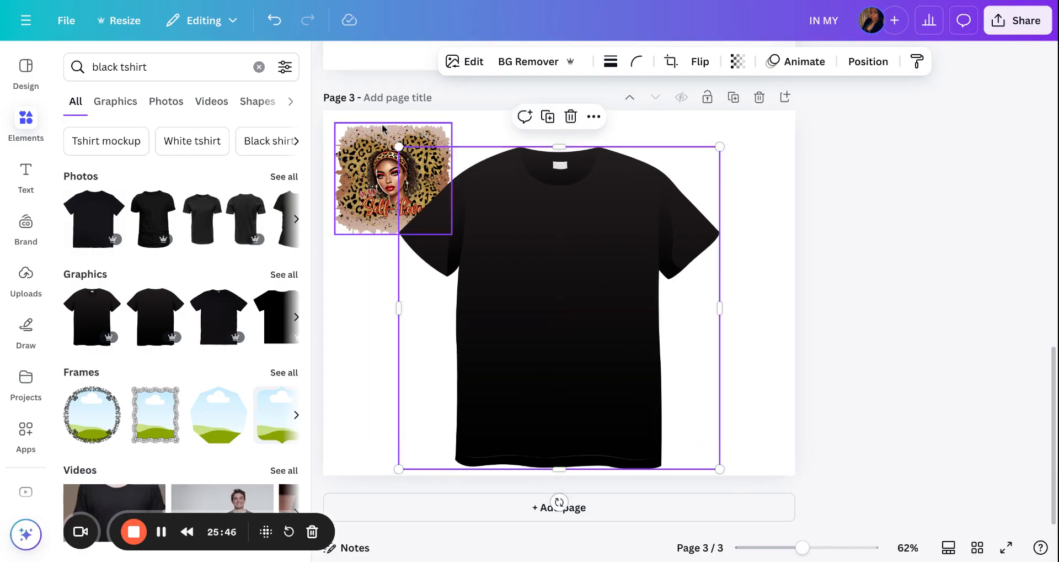
Move the framed design onto the T-shirt, bring it in front of the shirt and centre it on the chest
{"action": "left_click_drag", "start_coordinate": [375, 158], "coordinate": [546, 236]}
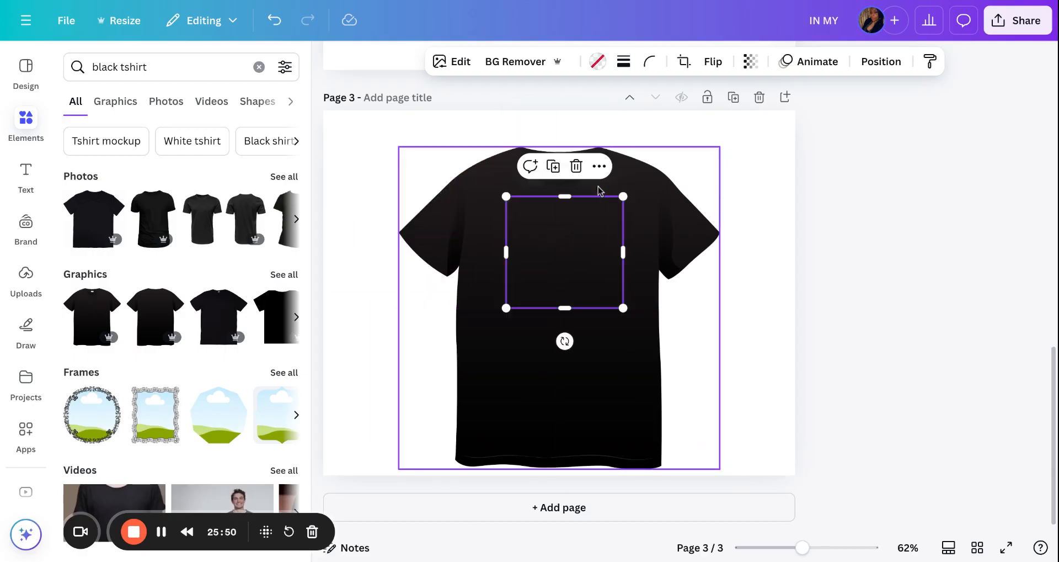
{"action": "left_click", "coordinate": [599, 166]}
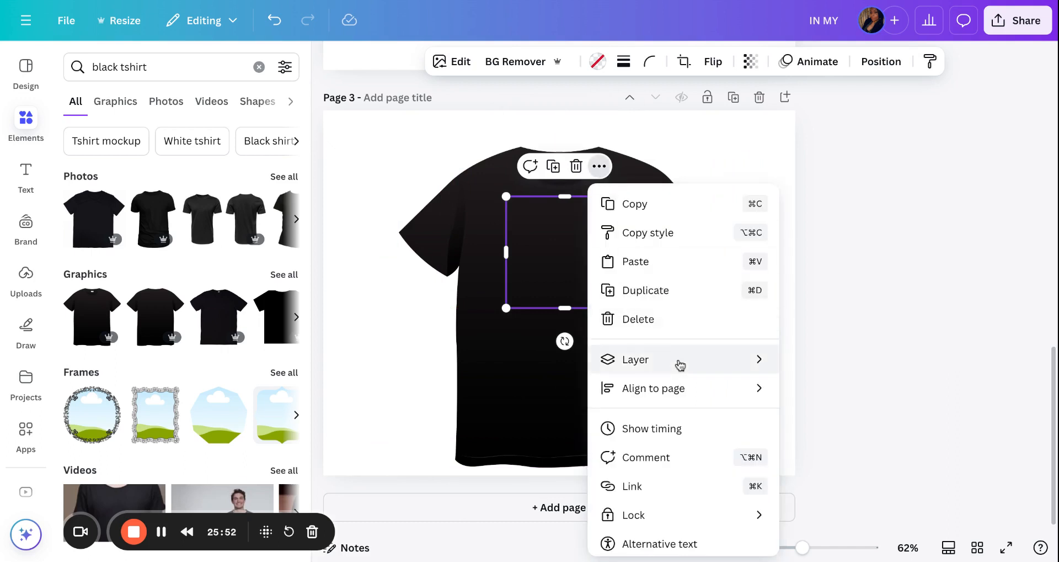
{"action": "mouse_move", "coordinate": [679, 362]}
{"action": "left_click", "coordinate": [816, 386]}
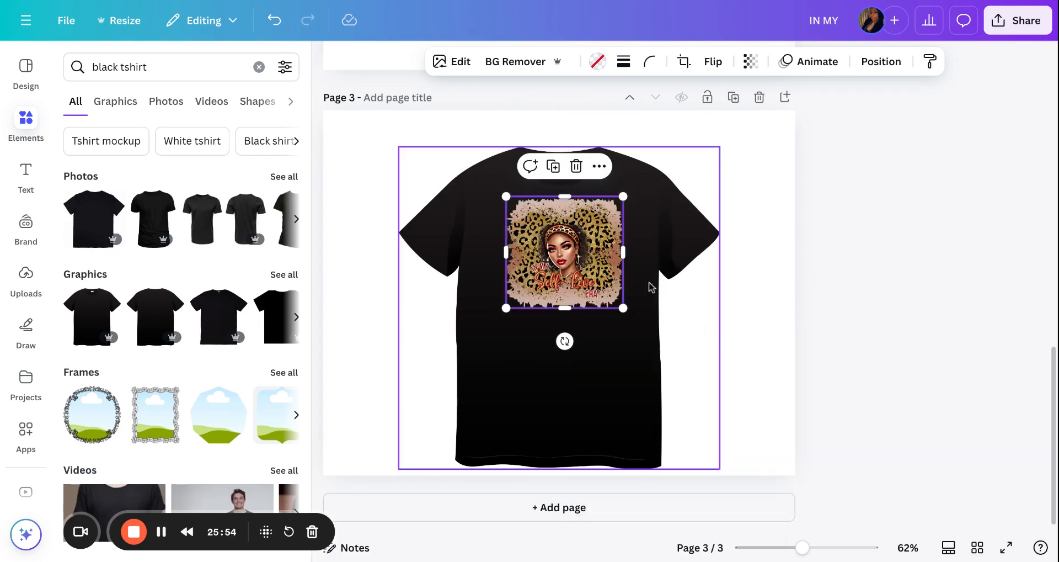
{"action": "left_click_drag", "start_coordinate": [581, 270], "coordinate": [573, 277]}
{"action": "left_click", "coordinate": [769, 341]}
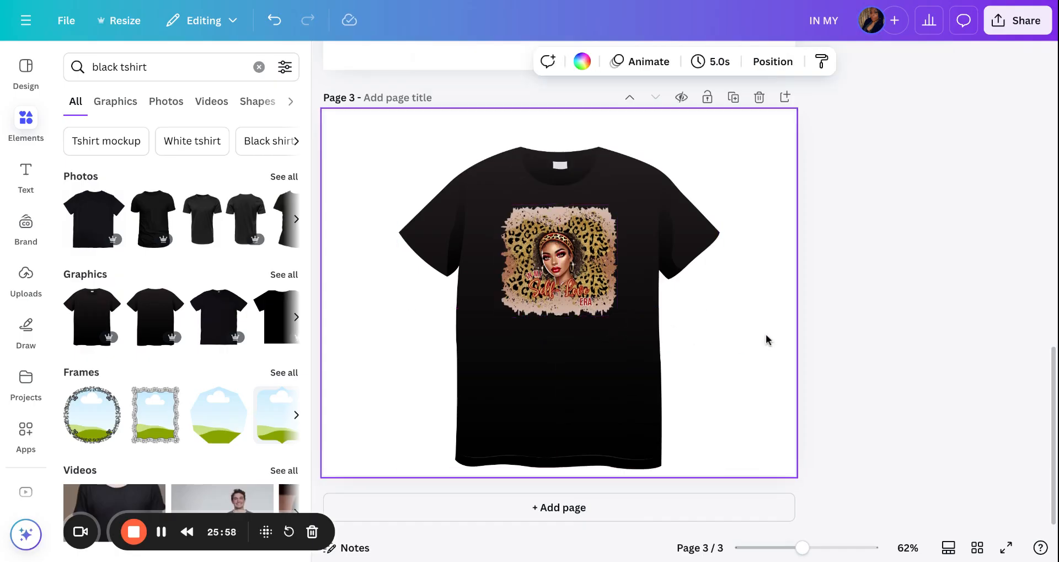
Shrink the framed design on the black T-shirt to about 2.5 × 2.4 and recentre it on the chest
{"action": "left_click", "coordinate": [610, 307]}
{"action": "left_click_drag", "start_coordinate": [501, 313], "coordinate": [508, 308]}
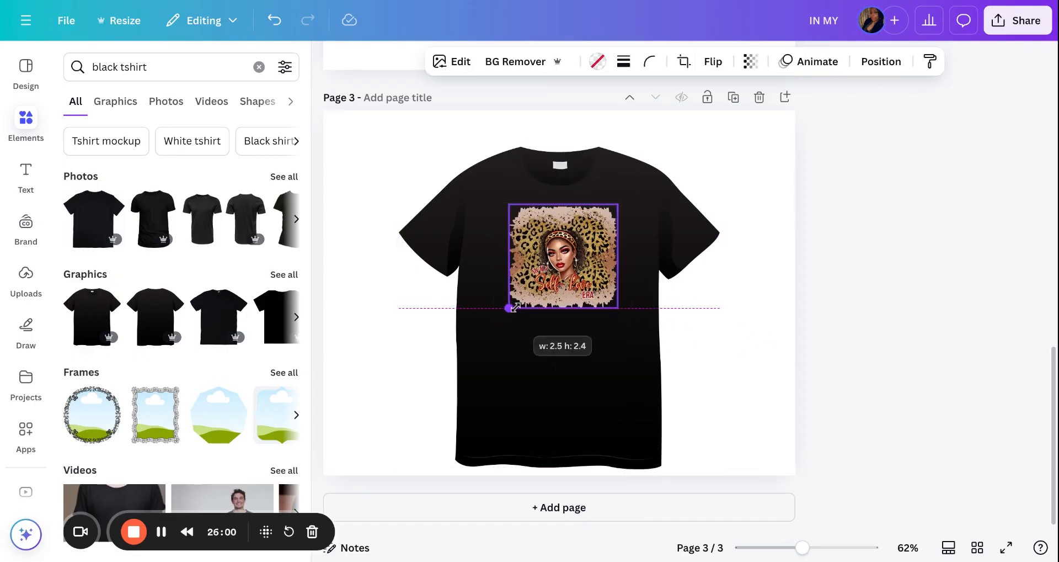
{"action": "left_click_drag", "start_coordinate": [565, 290], "coordinate": [570, 289]}
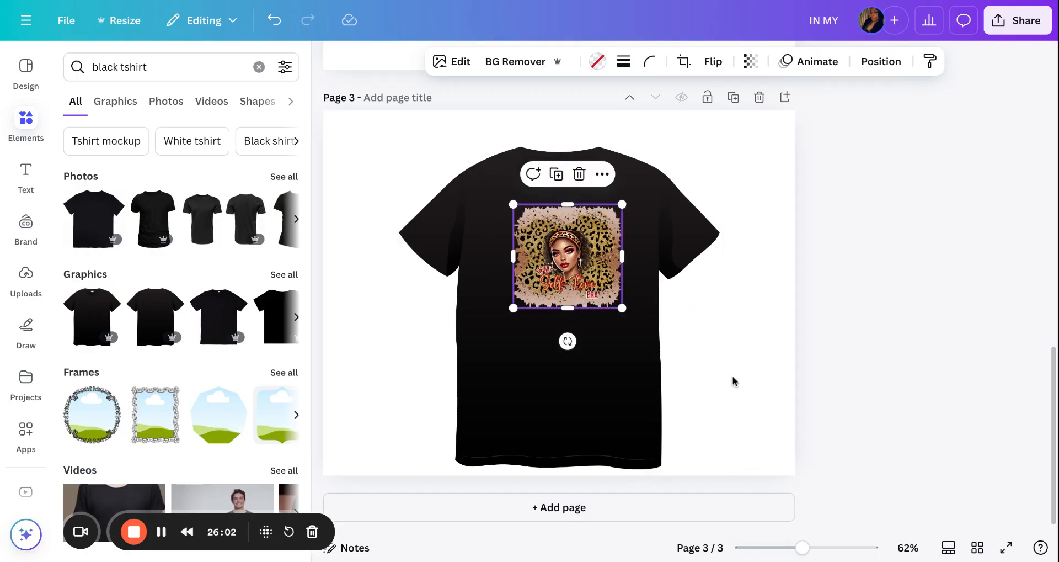
{"action": "left_click", "coordinate": [755, 381]}
{"action": "left_click", "coordinate": [579, 285]}
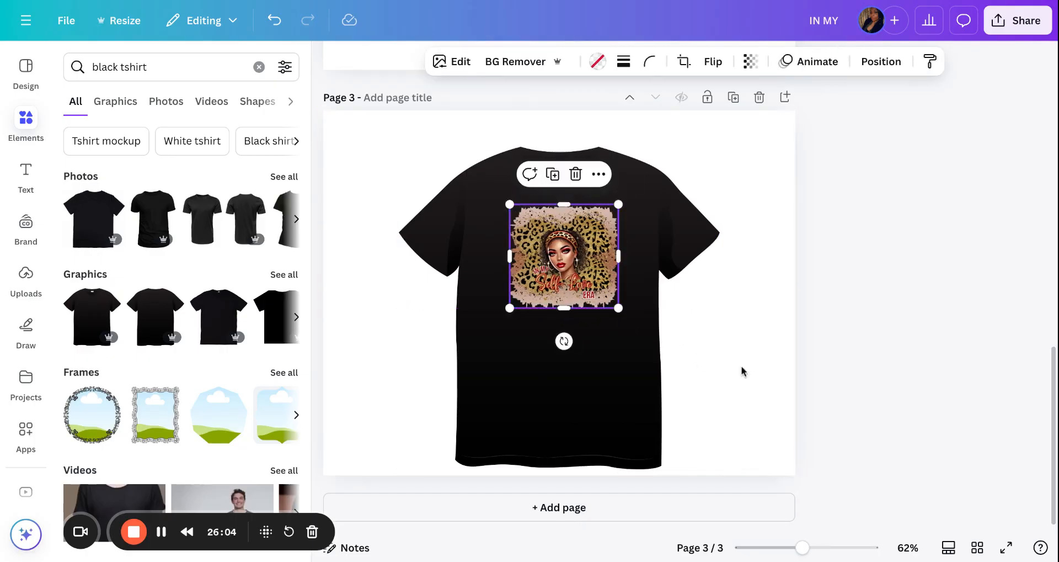
{"action": "left_click", "coordinate": [760, 377]}
Delete the black T-shirt from page 3 and search the elements library for "white tshirt"
{"action": "left_click", "coordinate": [662, 178]}
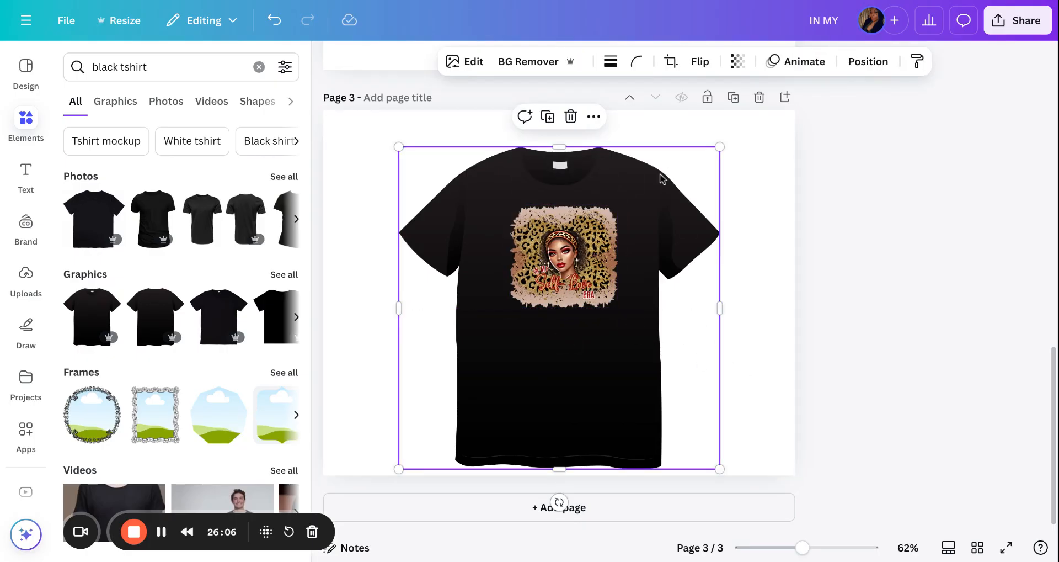
{"action": "key", "text": "Delete"}
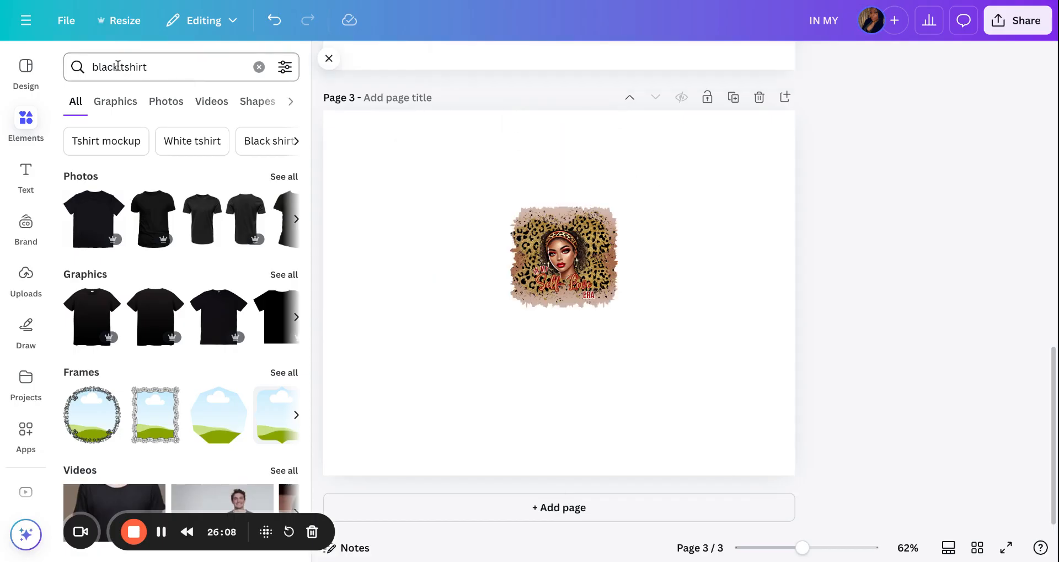
{"action": "left_click_drag", "start_coordinate": [118, 66], "coordinate": [68, 69]}
{"action": "type", "text": "white"}
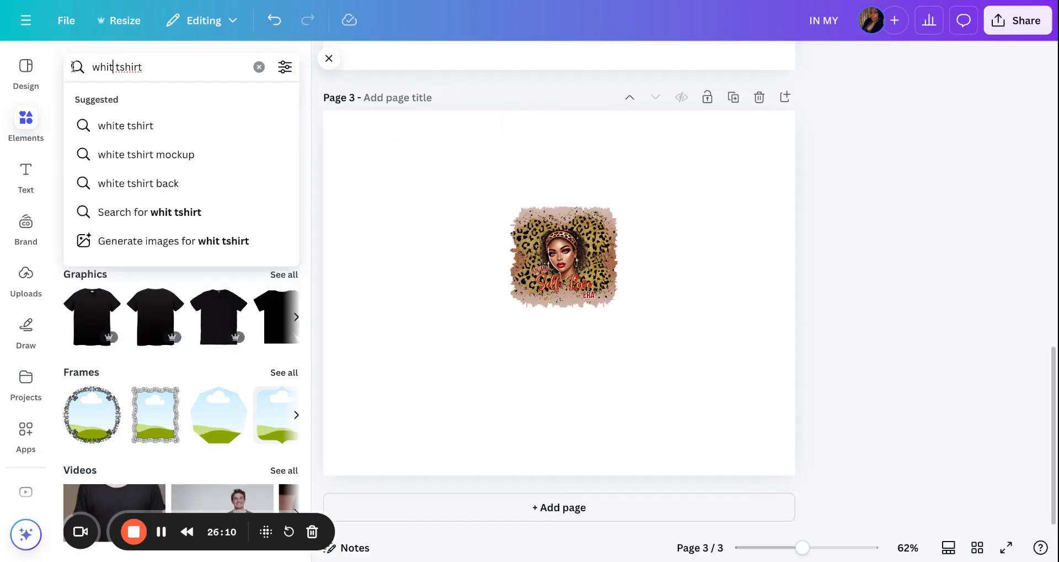
{"action": "key", "text": "Return"}
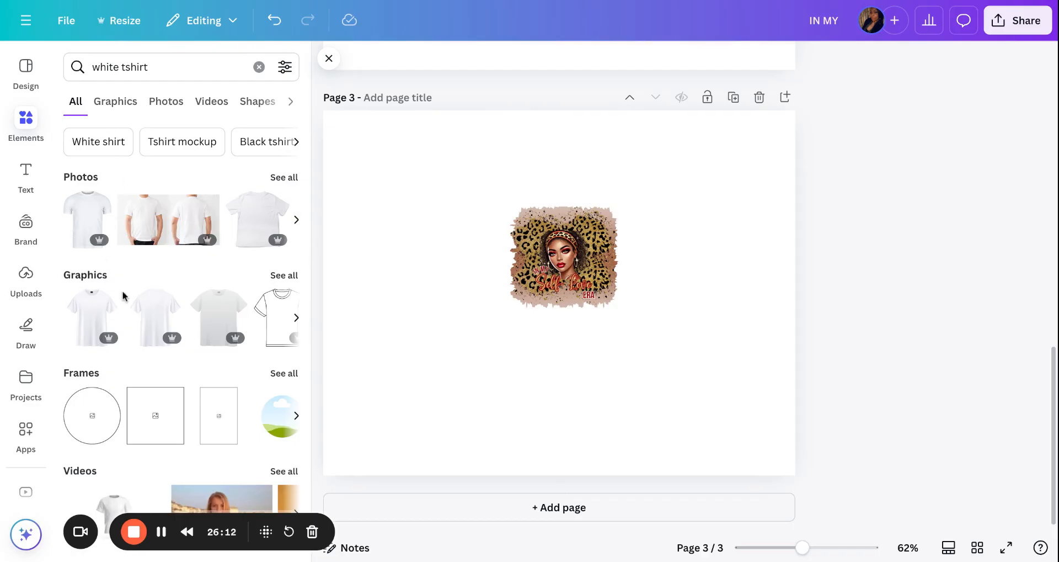
Show all the graphics results and look through them for a suitable white T-shirt
{"action": "scroll", "coordinate": [138, 304], "scroll_direction": "down", "scroll_amount": 3}
{"action": "scroll", "coordinate": [247, 220], "scroll_direction": "up", "scroll_amount": 3}
{"action": "left_click", "coordinate": [289, 275]}
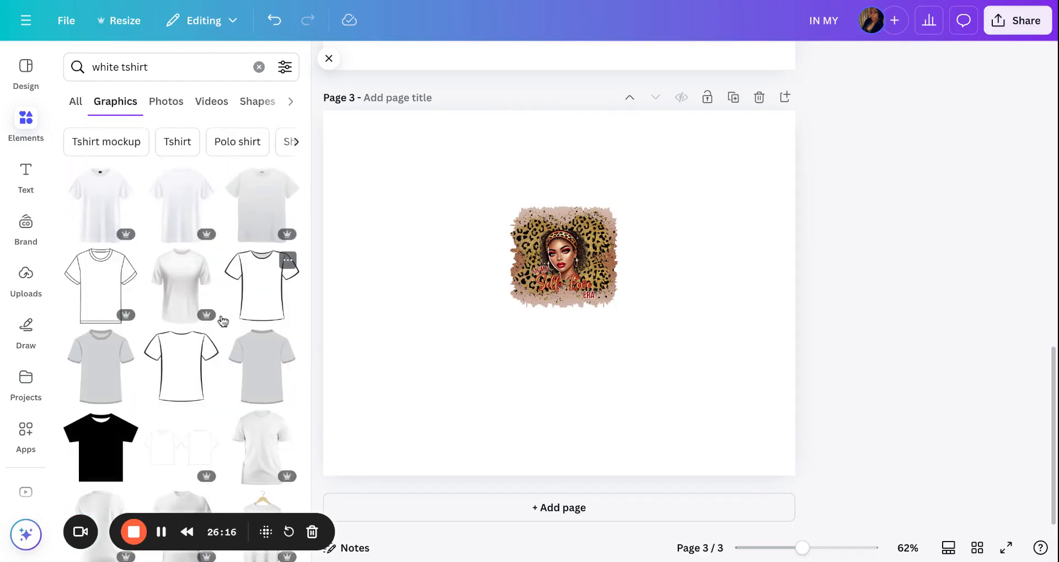
{"action": "scroll", "coordinate": [219, 321], "scroll_direction": "down", "scroll_amount": 5}
{"action": "scroll", "coordinate": [219, 322], "scroll_direction": "down", "scroll_amount": 5}
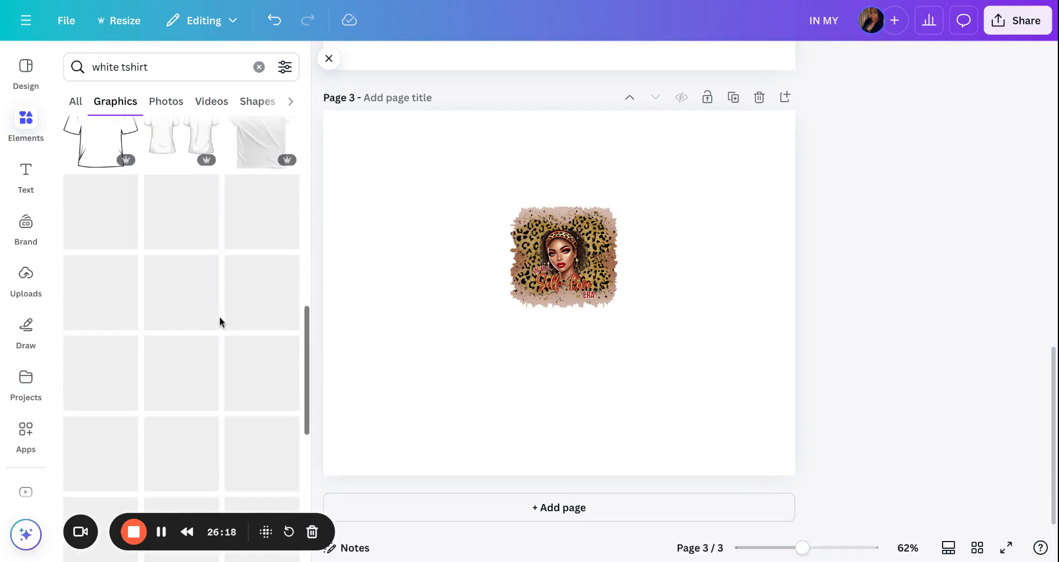
{"action": "scroll", "coordinate": [184, 312], "scroll_direction": "up", "scroll_amount": 10}
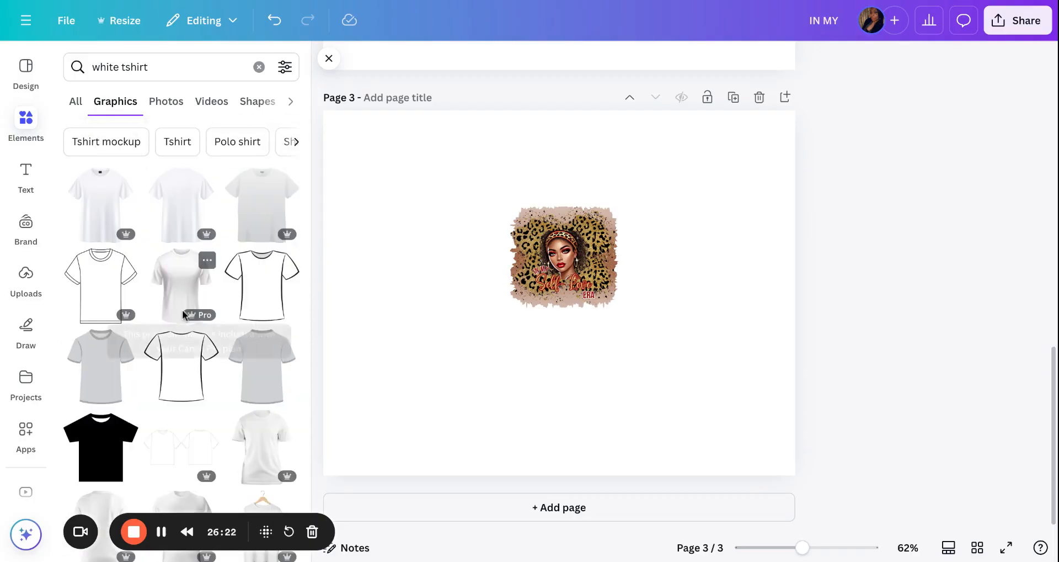
{"action": "left_click", "coordinate": [249, 209]}
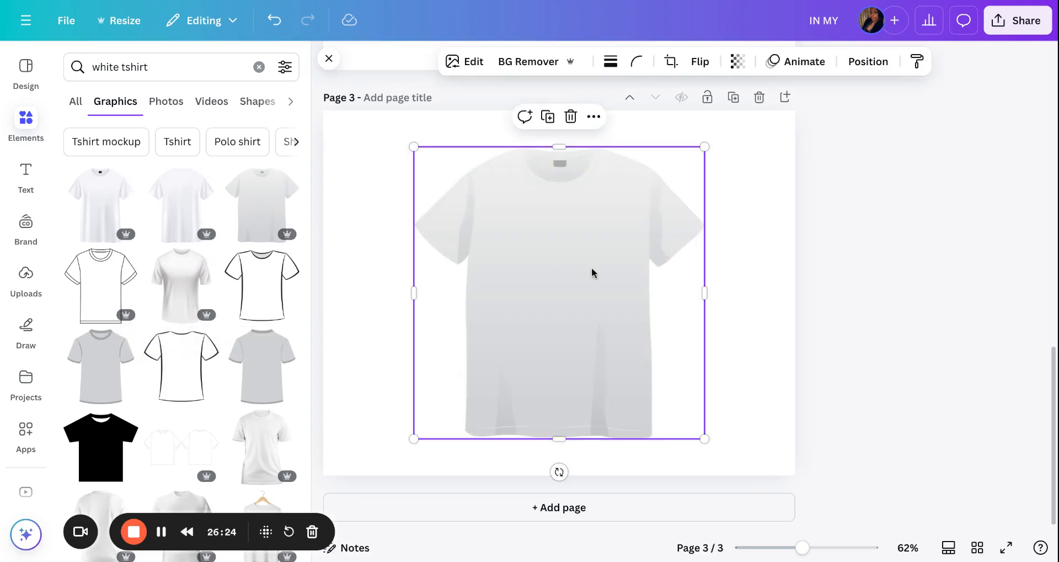
{"action": "left_click_drag", "start_coordinate": [554, 276], "coordinate": [606, 272]}
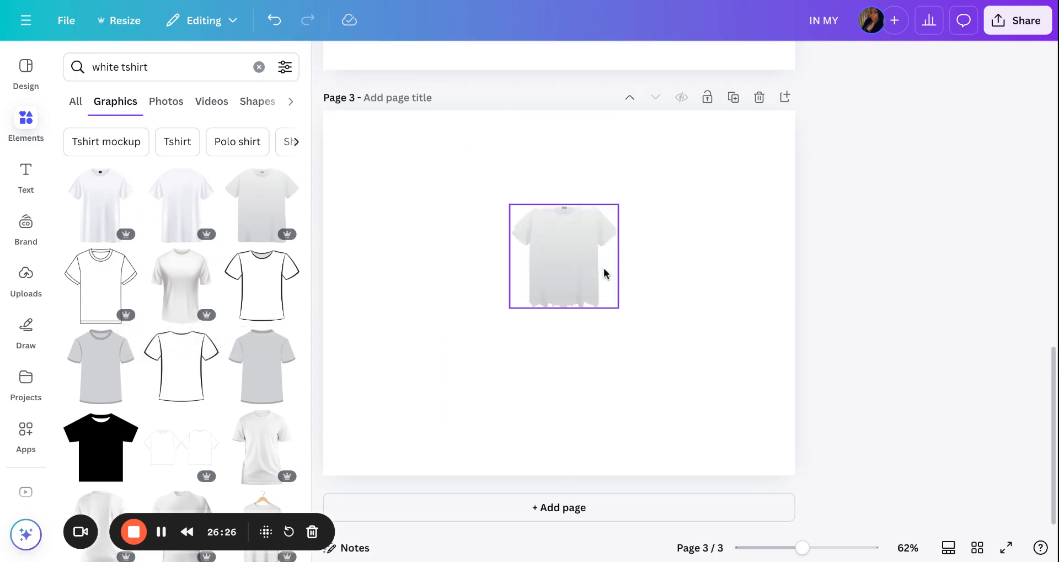
{"action": "left_click", "coordinate": [274, 20]}
{"action": "left_click_drag", "start_coordinate": [491, 204], "coordinate": [506, 267]}
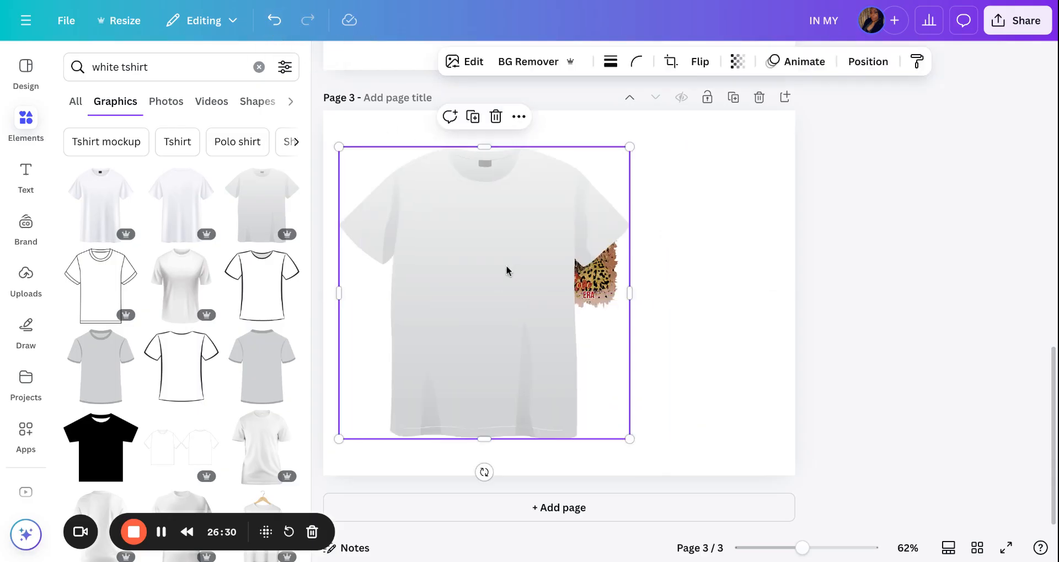
{"action": "key", "text": "Delete"}
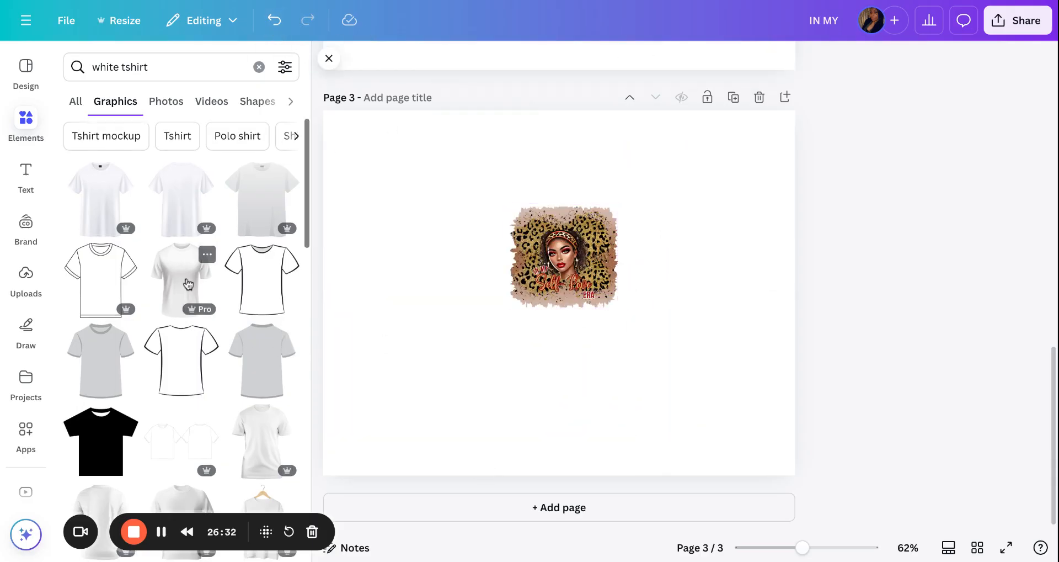
Add a plain white T-shirt graphic to page 3, place it off-centre and move the framed design onto its chest area
{"action": "scroll", "coordinate": [188, 284], "scroll_direction": "down", "scroll_amount": 10}
{"action": "scroll", "coordinate": [188, 292], "scroll_direction": "up", "scroll_amount": 1}
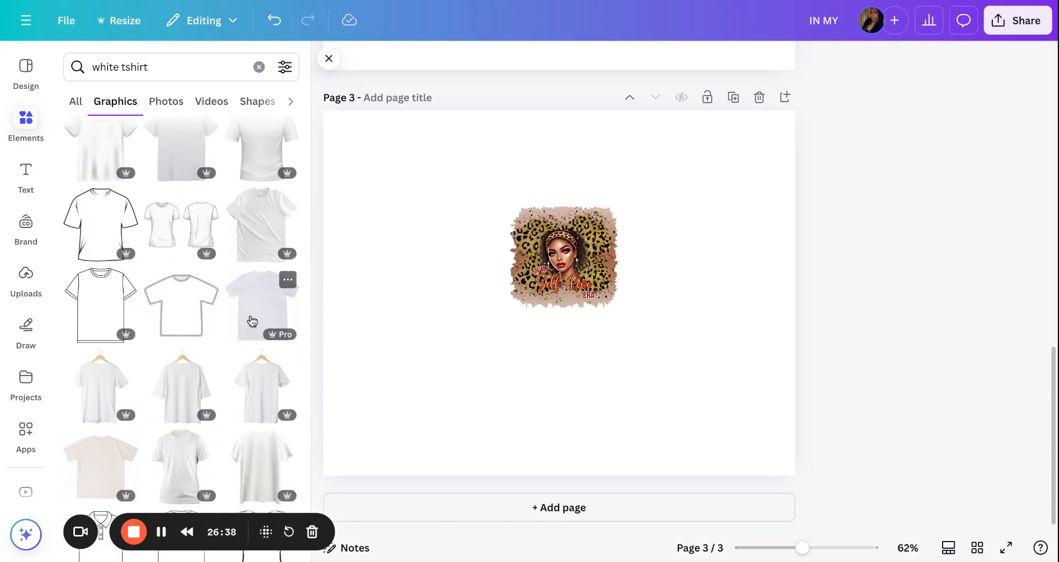
{"action": "left_click", "coordinate": [252, 321]}
{"action": "left_click_drag", "start_coordinate": [527, 291], "coordinate": [670, 306]}
{"action": "left_click_drag", "start_coordinate": [572, 292], "coordinate": [418, 204]}
{"action": "left_click_drag", "start_coordinate": [716, 293], "coordinate": [603, 288]}
{"action": "left_click_drag", "start_coordinate": [404, 176], "coordinate": [604, 235]}
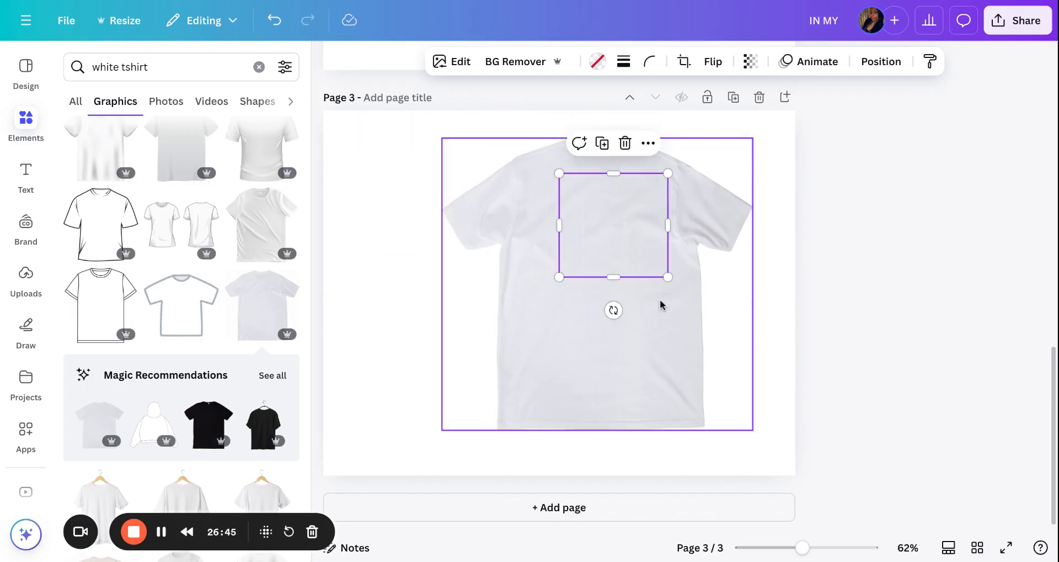
Bring the framed design in front of the white T-shirt, enlarge it slightly and centre it on the chest
{"action": "left_click", "coordinate": [643, 145]}
{"action": "mouse_move", "coordinate": [730, 336]}
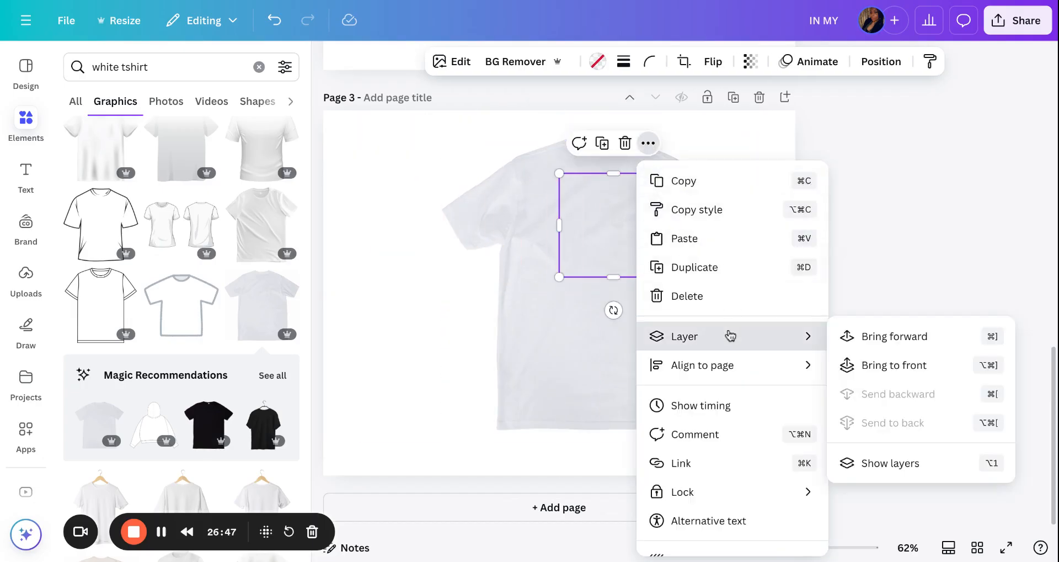
{"action": "left_click", "coordinate": [901, 363]}
{"action": "left_click_drag", "start_coordinate": [636, 255], "coordinate": [624, 273]}
{"action": "left_click_drag", "start_coordinate": [550, 296], "coordinate": [533, 311]}
{"action": "left_click_drag", "start_coordinate": [586, 282], "coordinate": [597, 277]}
{"action": "left_click", "coordinate": [724, 373]}
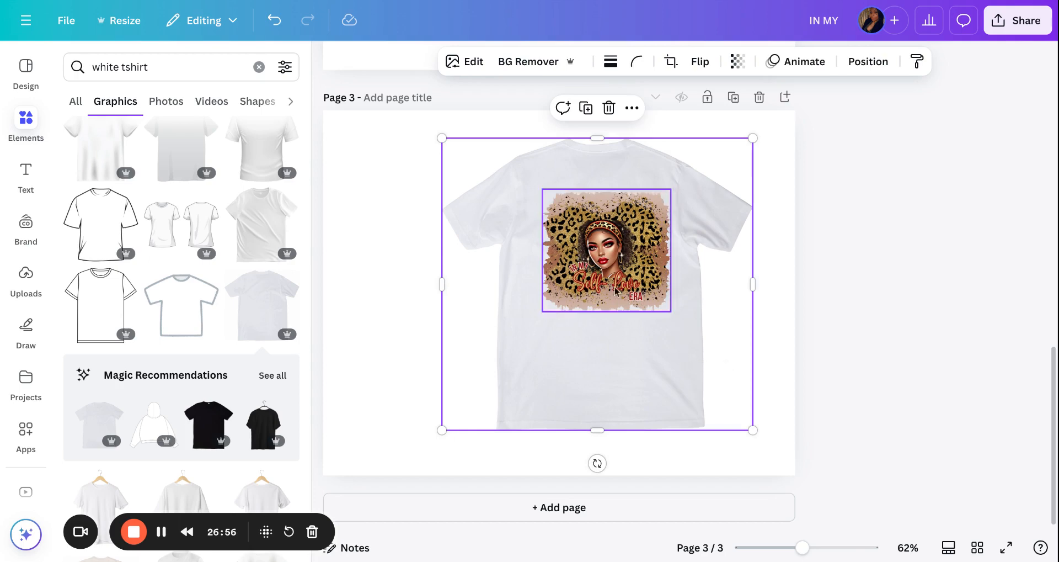
Delete the white T-shirt from page 3 and enlarge the framed design to fill most of the page, centred horizontally
{"action": "left_click_drag", "start_coordinate": [682, 386], "coordinate": [530, 381]}
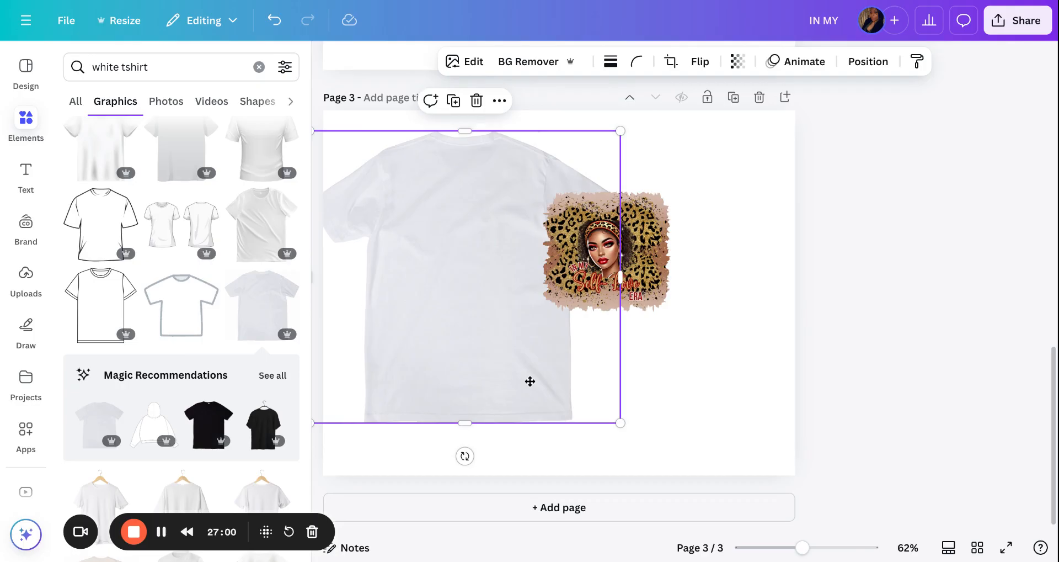
{"action": "key", "text": "Delete"}
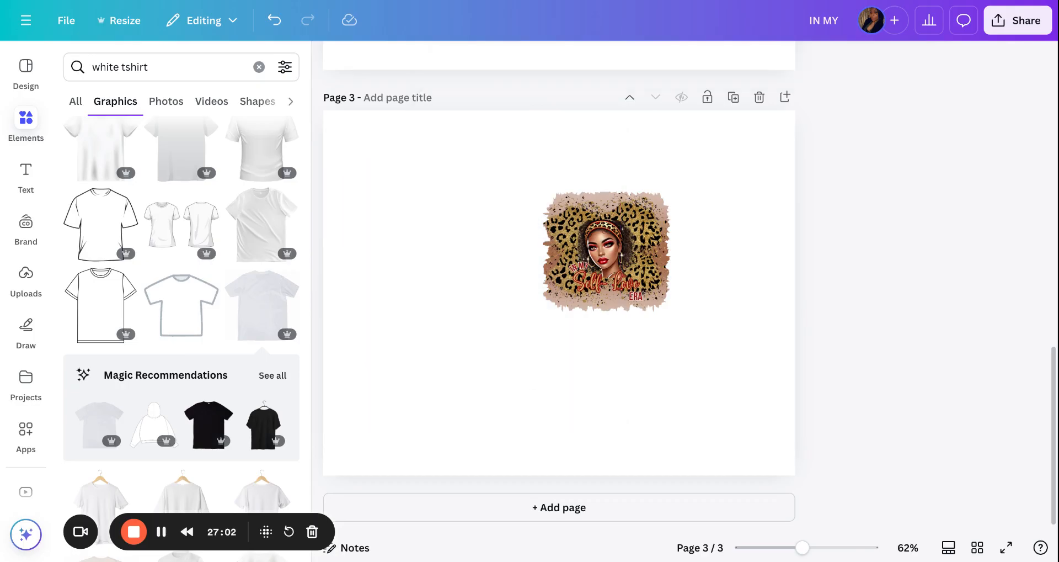
{"action": "left_click", "coordinate": [602, 277]}
{"action": "left_click_drag", "start_coordinate": [542, 312], "coordinate": [401, 445]}
{"action": "left_click_drag", "start_coordinate": [532, 347], "coordinate": [546, 307]}
{"action": "left_click_drag", "start_coordinate": [670, 401], "coordinate": [758, 436]}
{"action": "left_click_drag", "start_coordinate": [584, 321], "coordinate": [579, 309]}
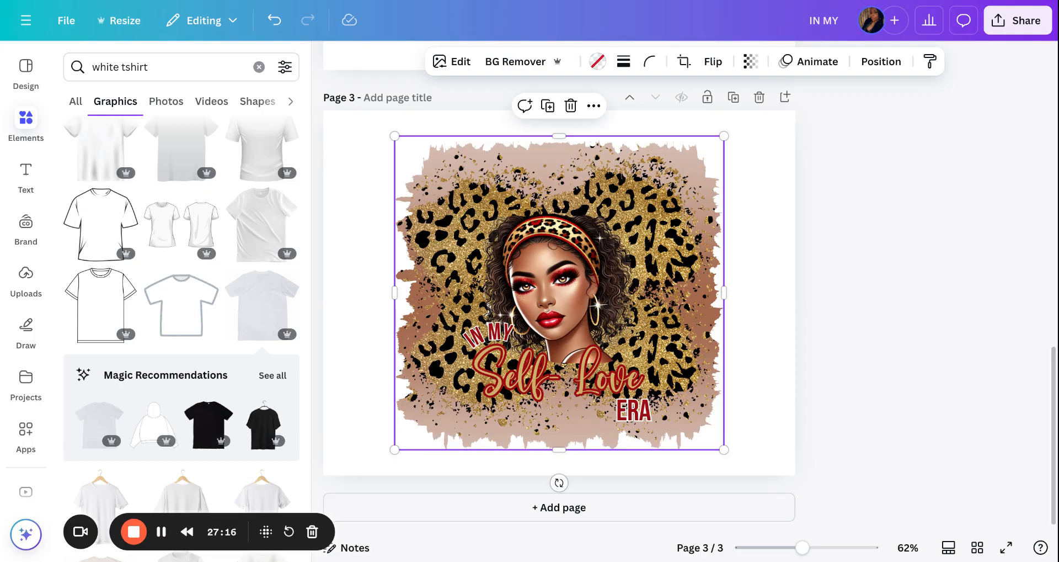
{"action": "left_click", "coordinate": [772, 323]}
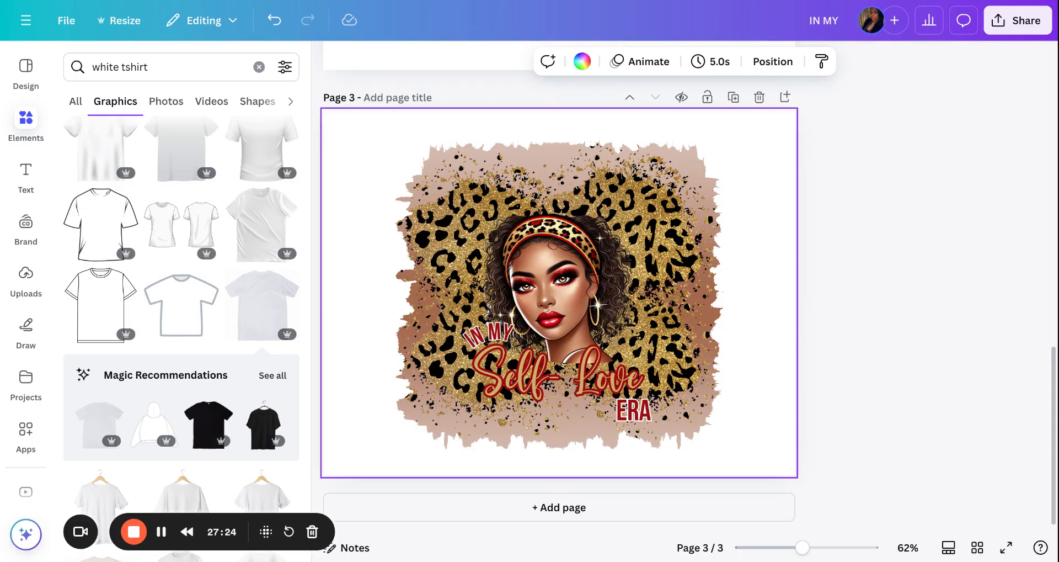
{"action": "left_click", "coordinate": [869, 325]}
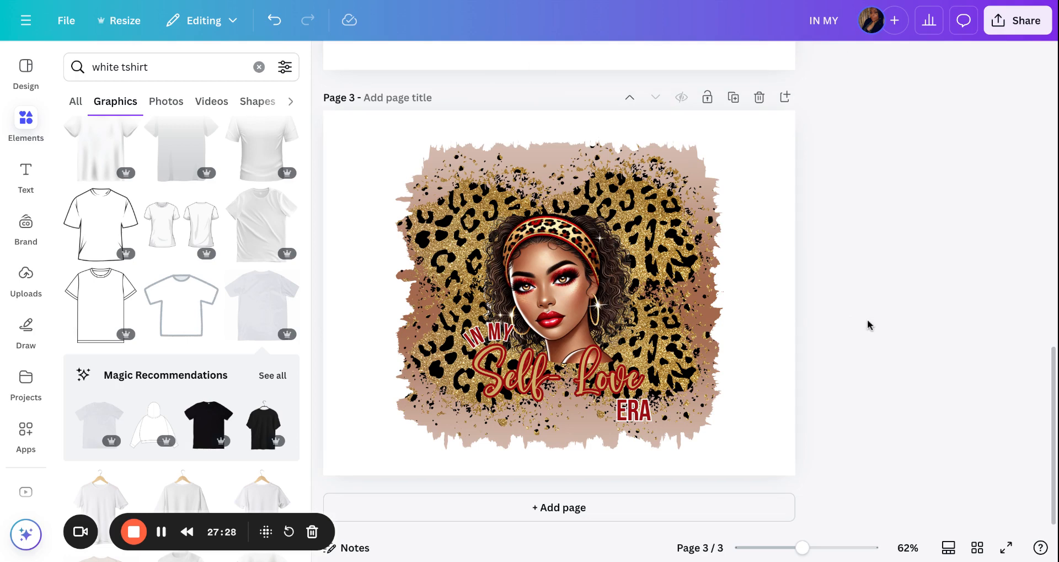